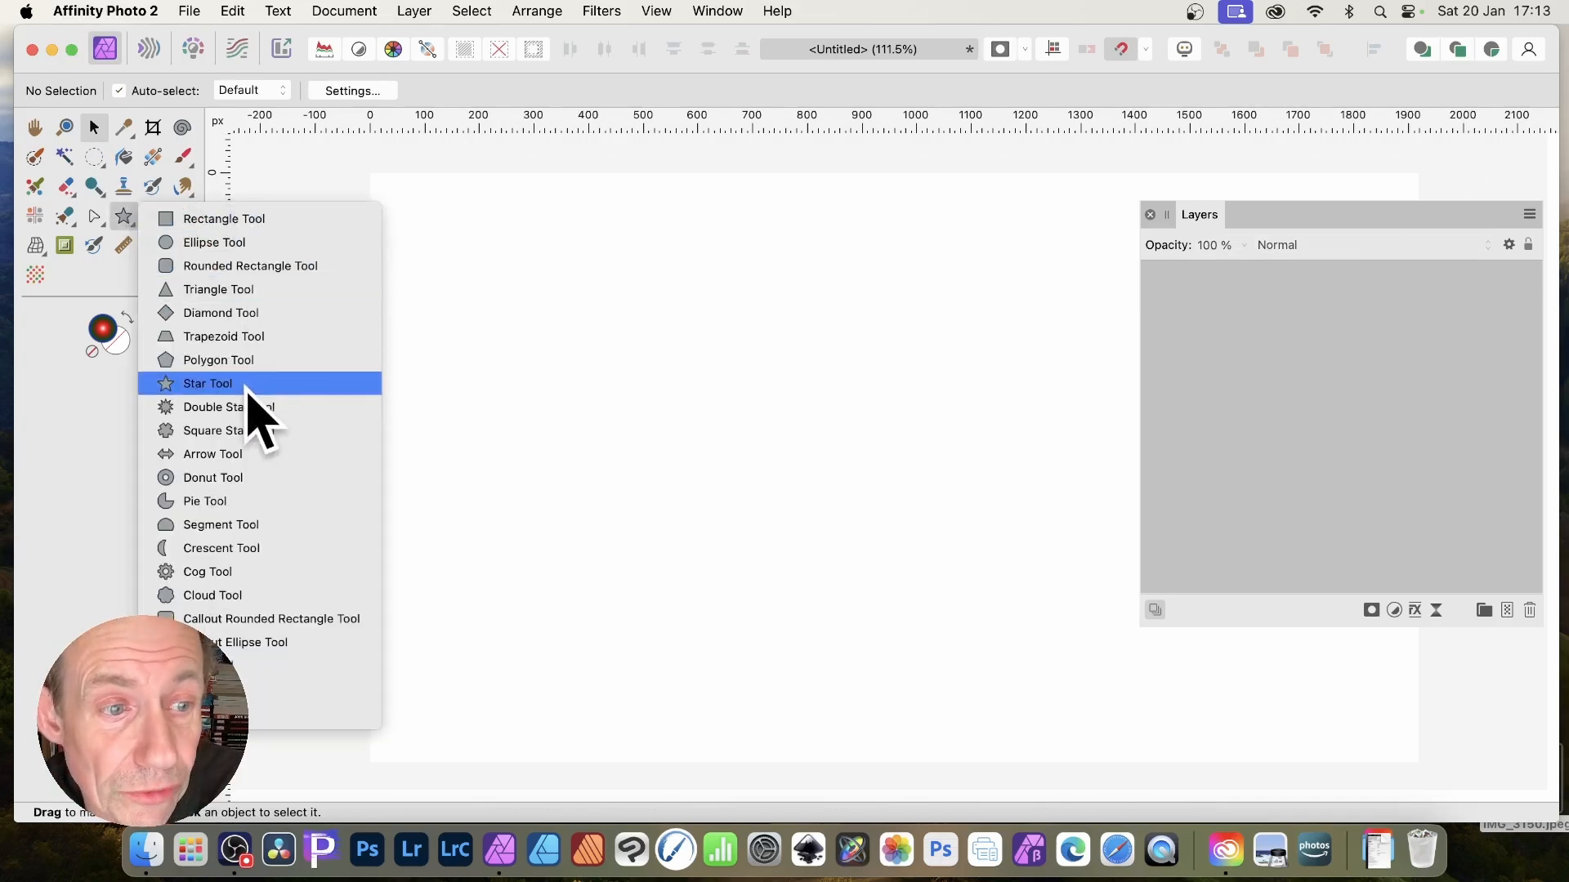
- Draw a star about 610 px wide in the lower middle of the page and set its points to 15
click(208, 384)
mouse_move(724, 406)
mouse_down()
mouse_move(929, 630)
mouse_move(1057, 713)
mouse_up()
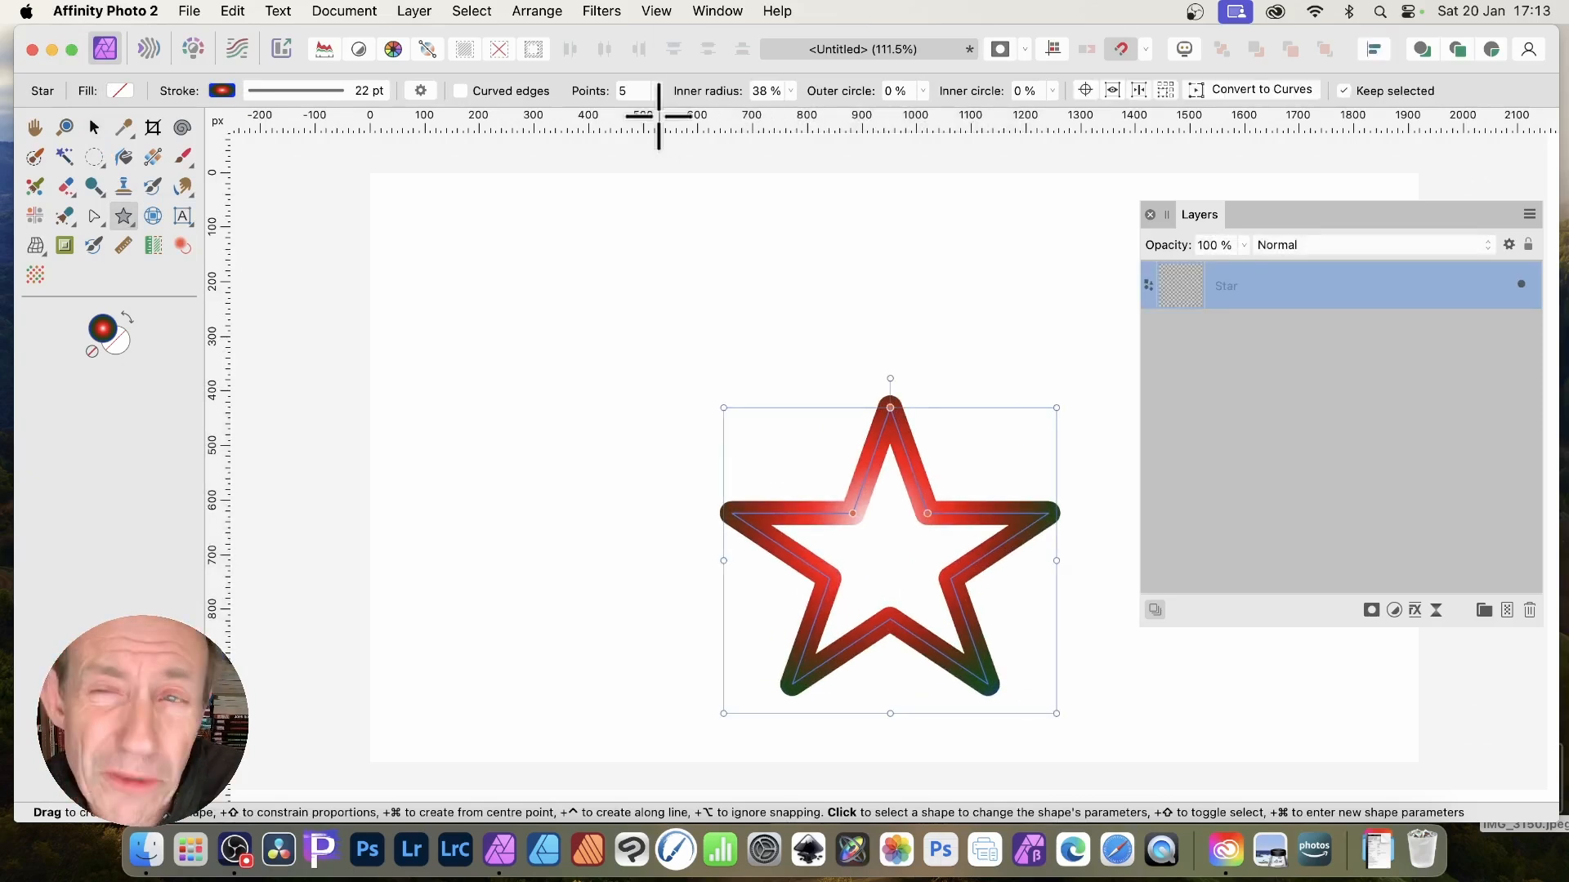
click(657, 90)
drag(660, 112, 698, 139)
- Enlarge the star to about 1120 px wide by 1030 px tall so it nearly fills the page height
click(94, 127)
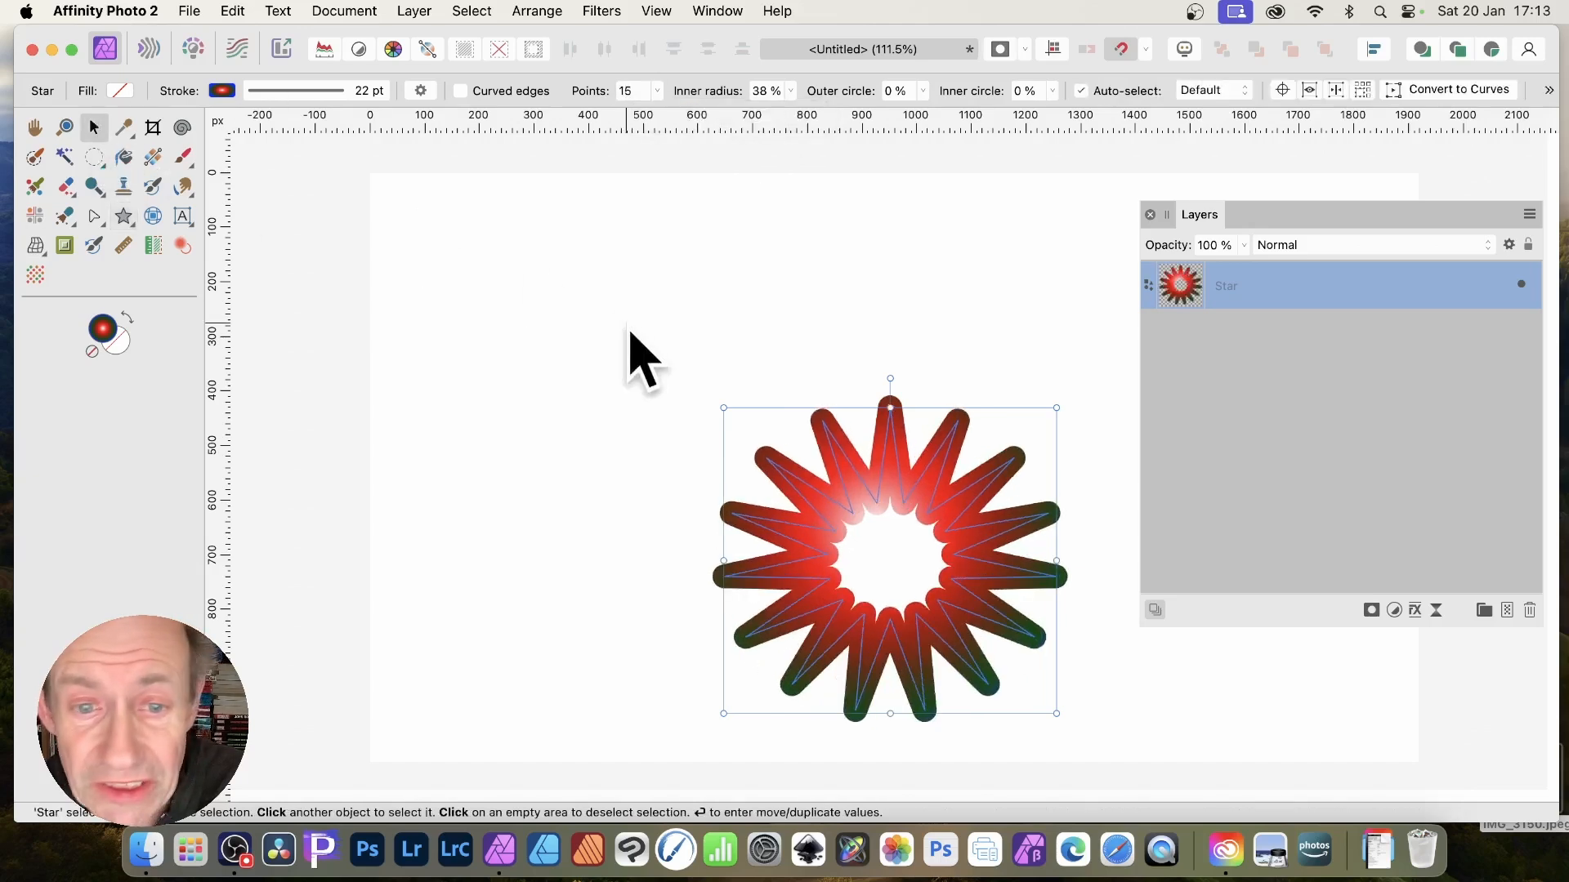
drag(720, 407, 472, 179)
drag(1056, 714, 1083, 741)
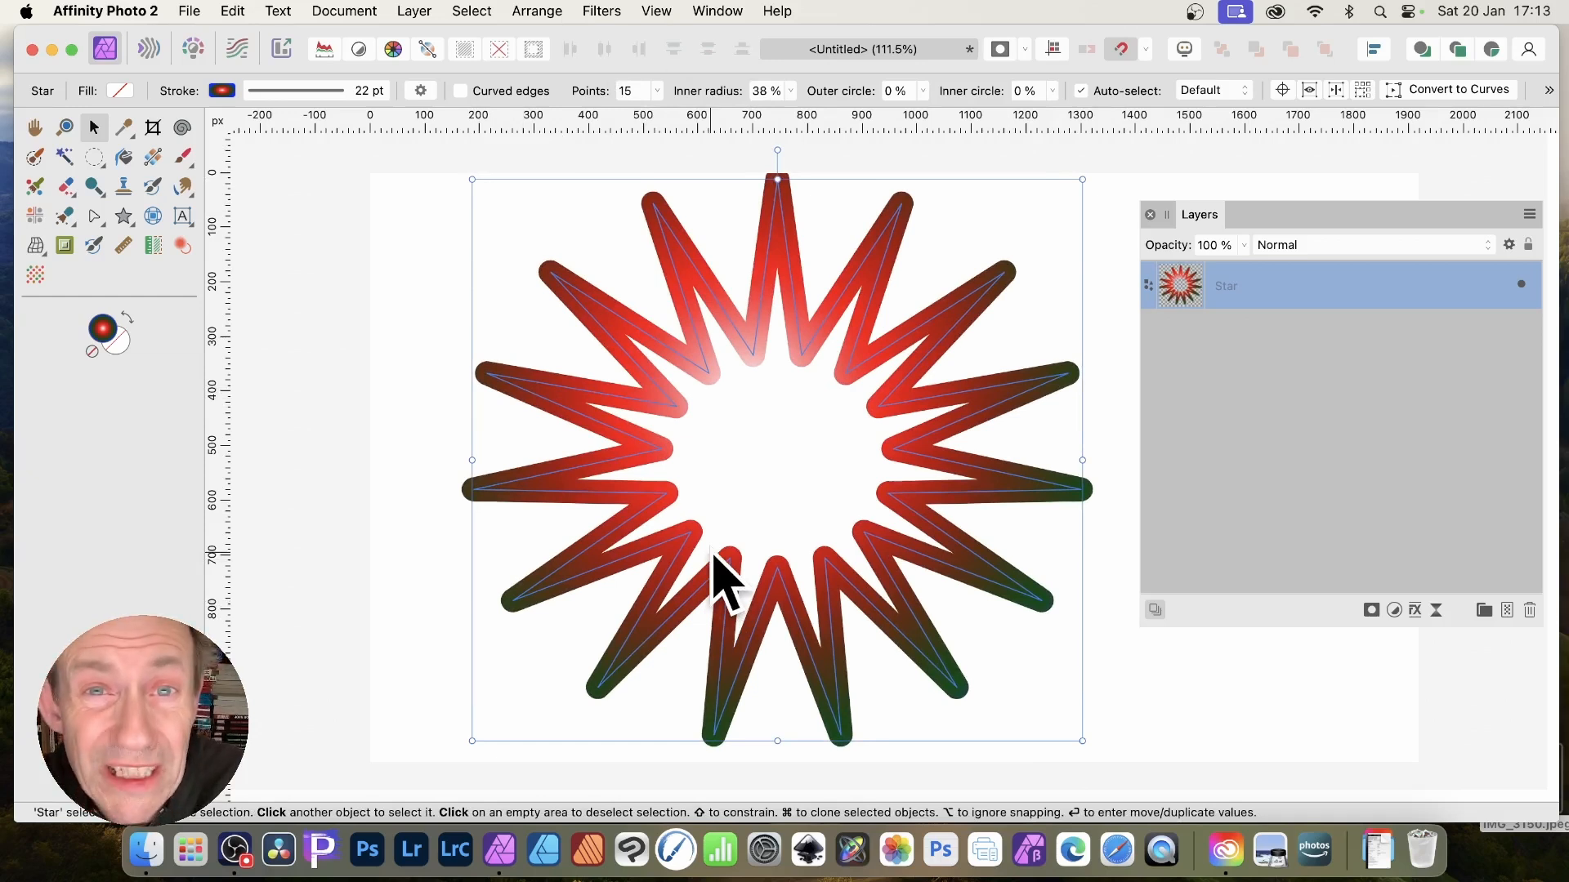
- Add a pale yellow-green stop (#DEFF81) at 64 % to the star's stroke gradient, keeping the gradient type Radial
click(121, 91)
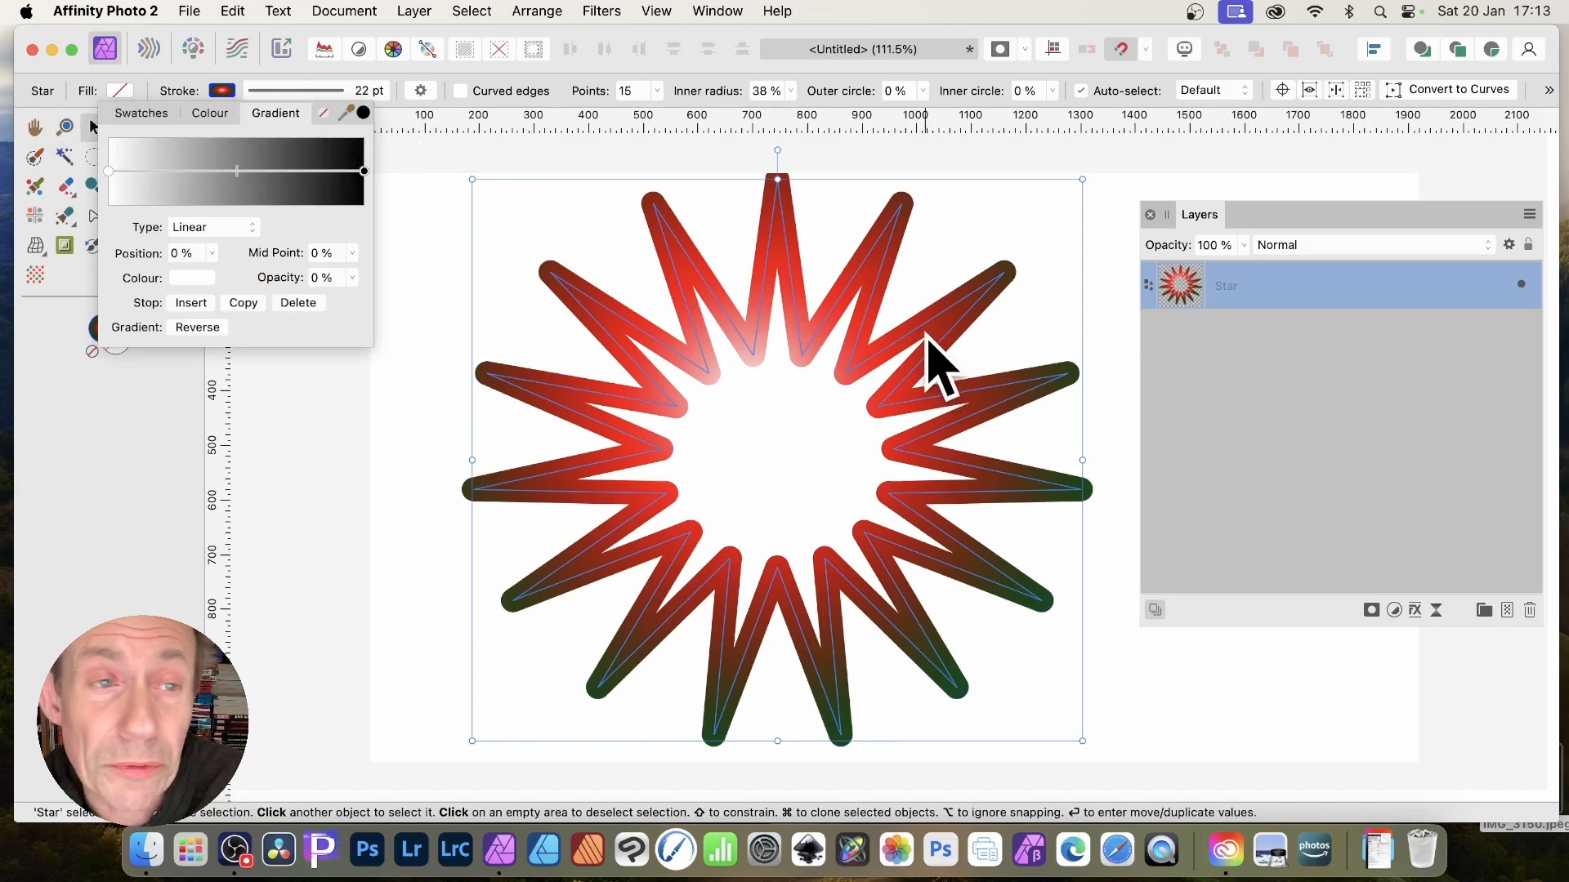
click(225, 85)
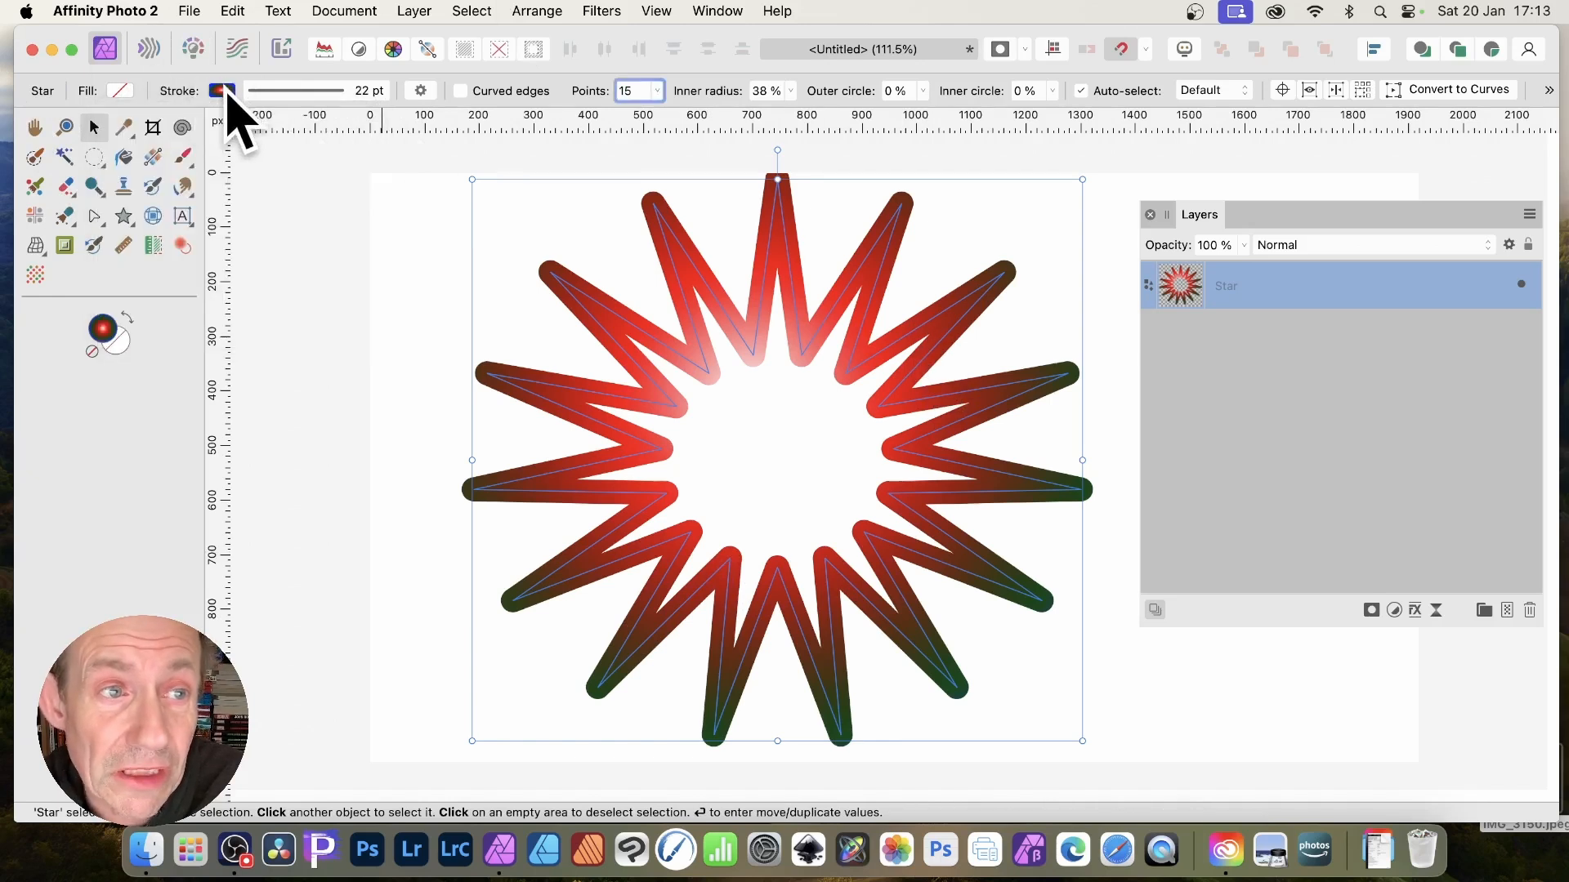
click(228, 90)
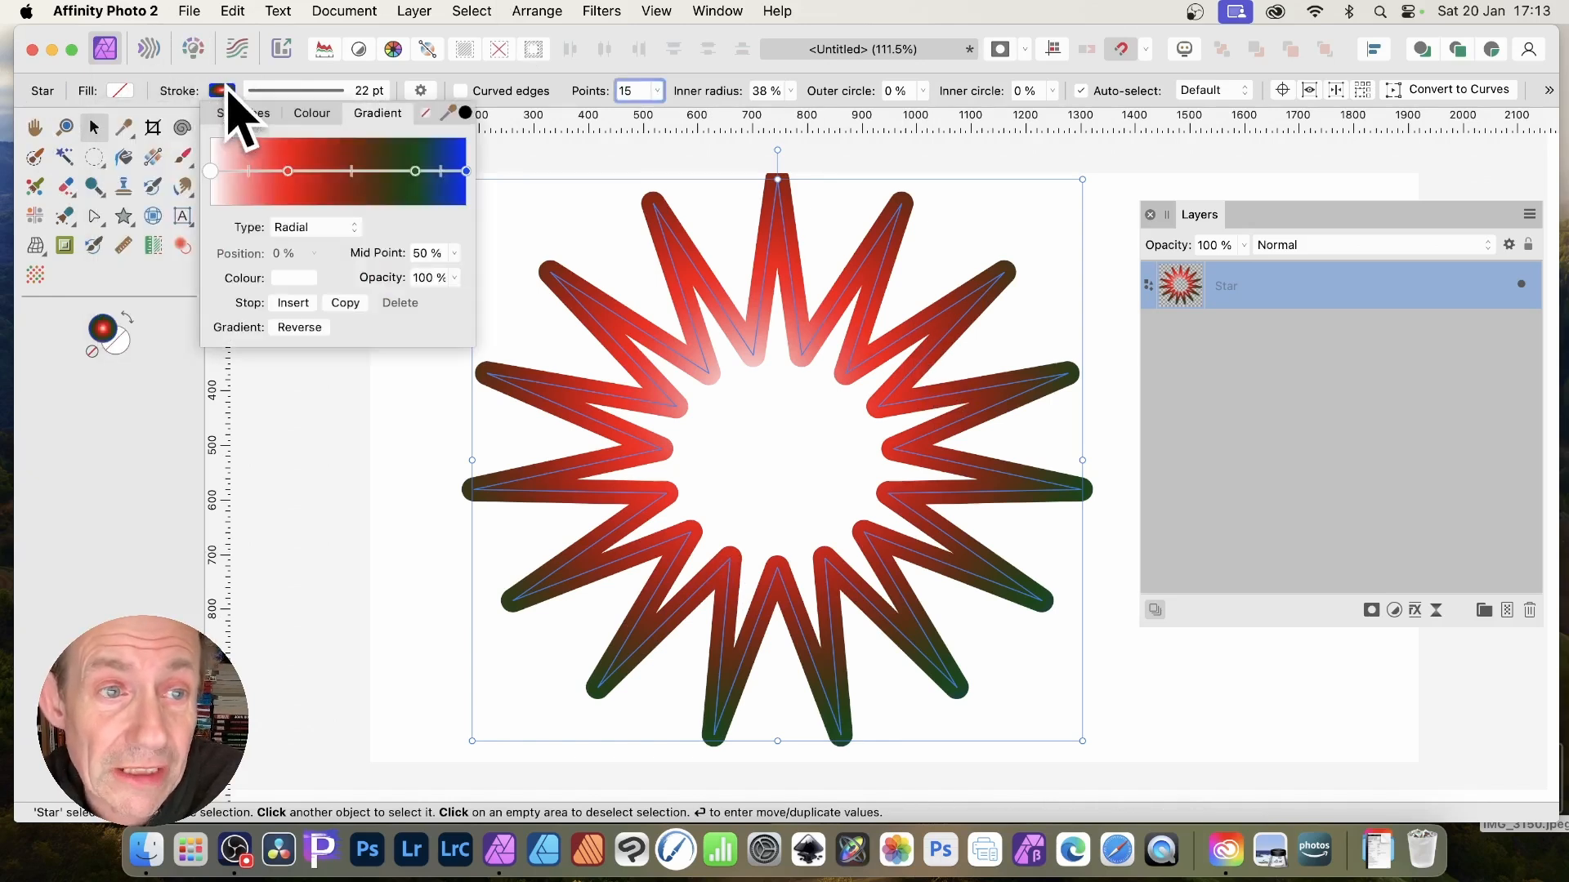
click(392, 172)
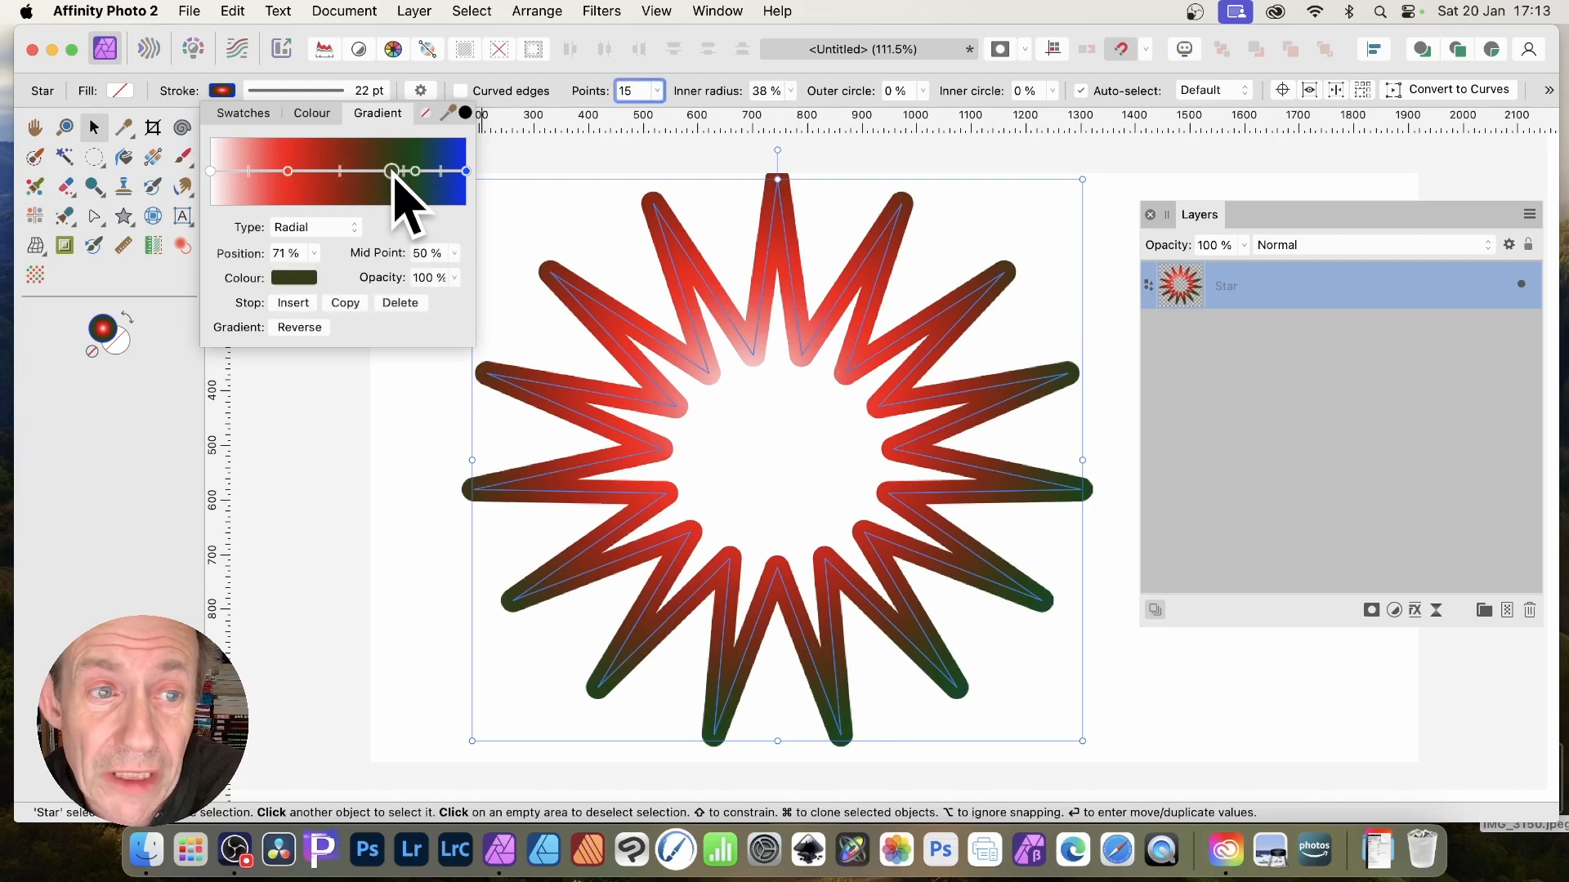
click(293, 278)
drag(351, 418, 345, 462)
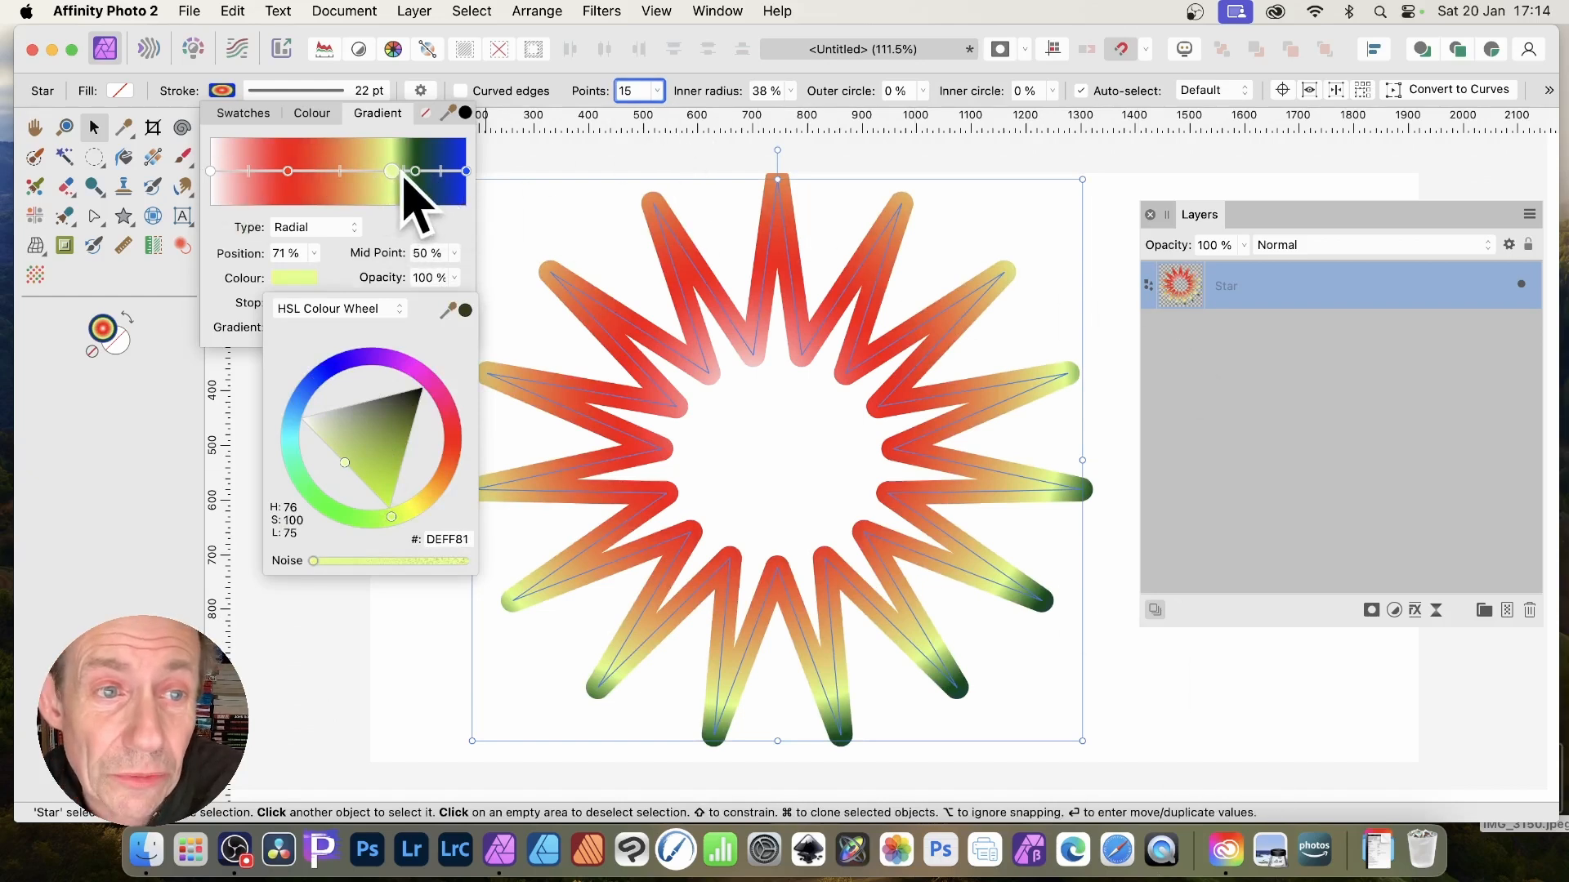
drag(392, 172, 374, 174)
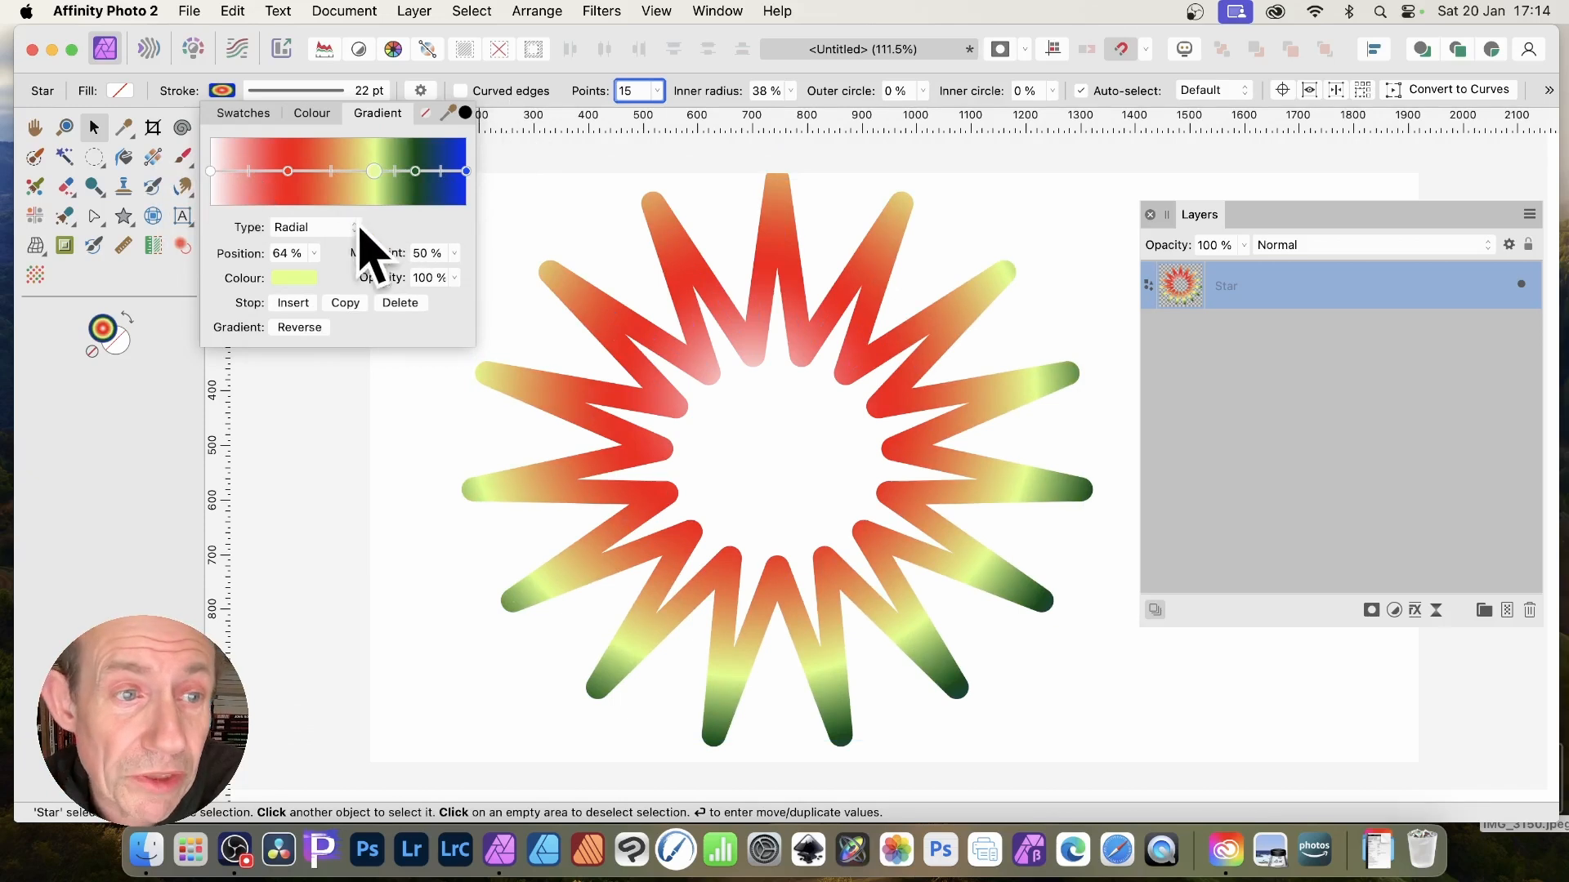
click(309, 228)
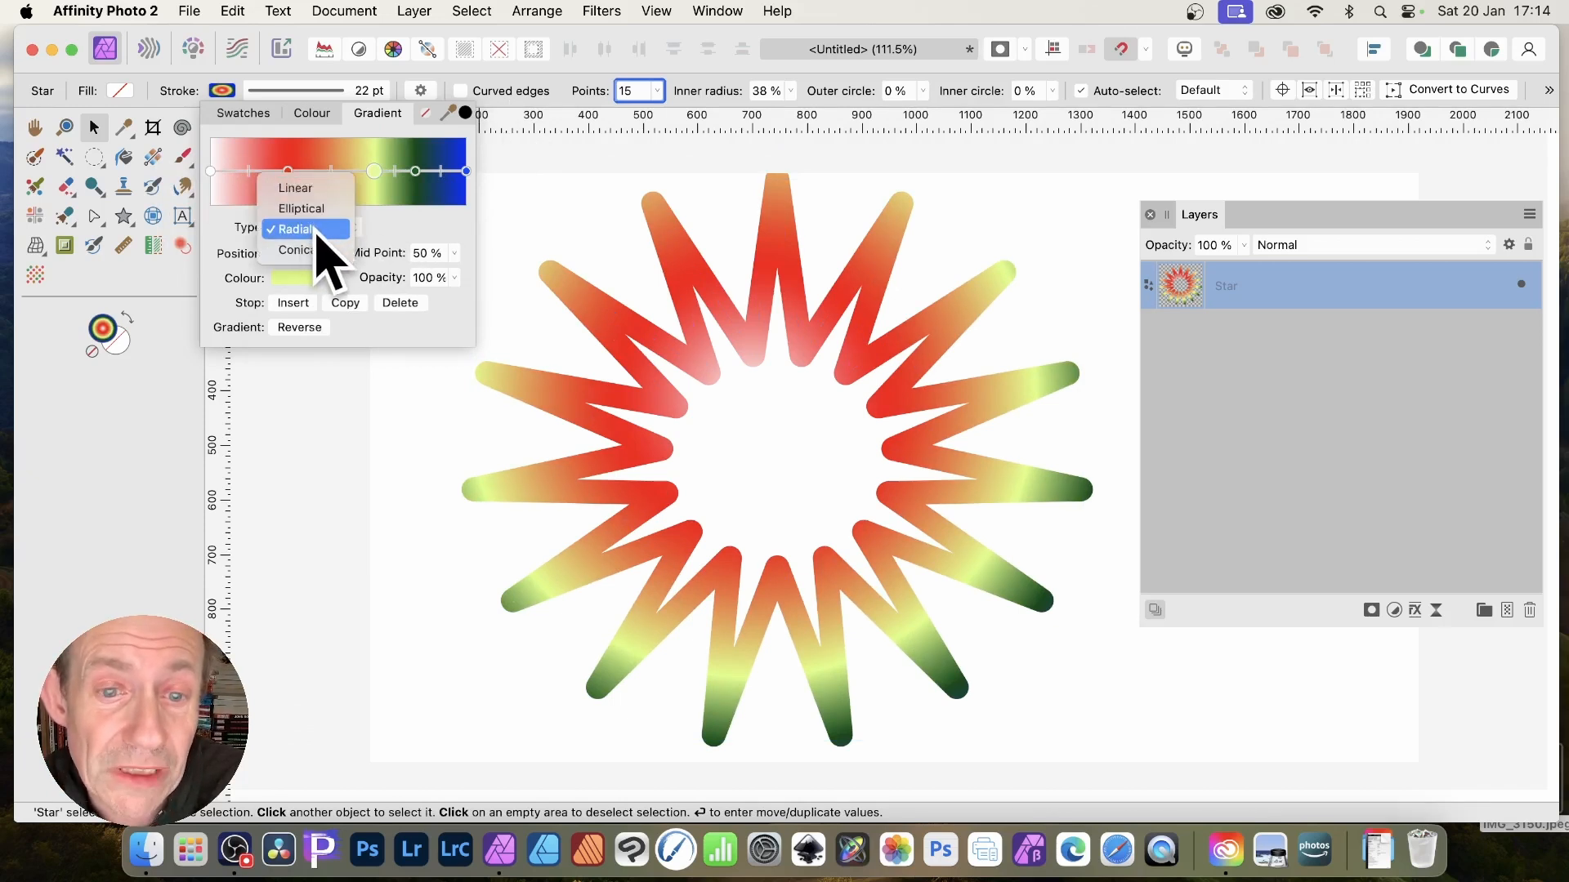
click(317, 233)
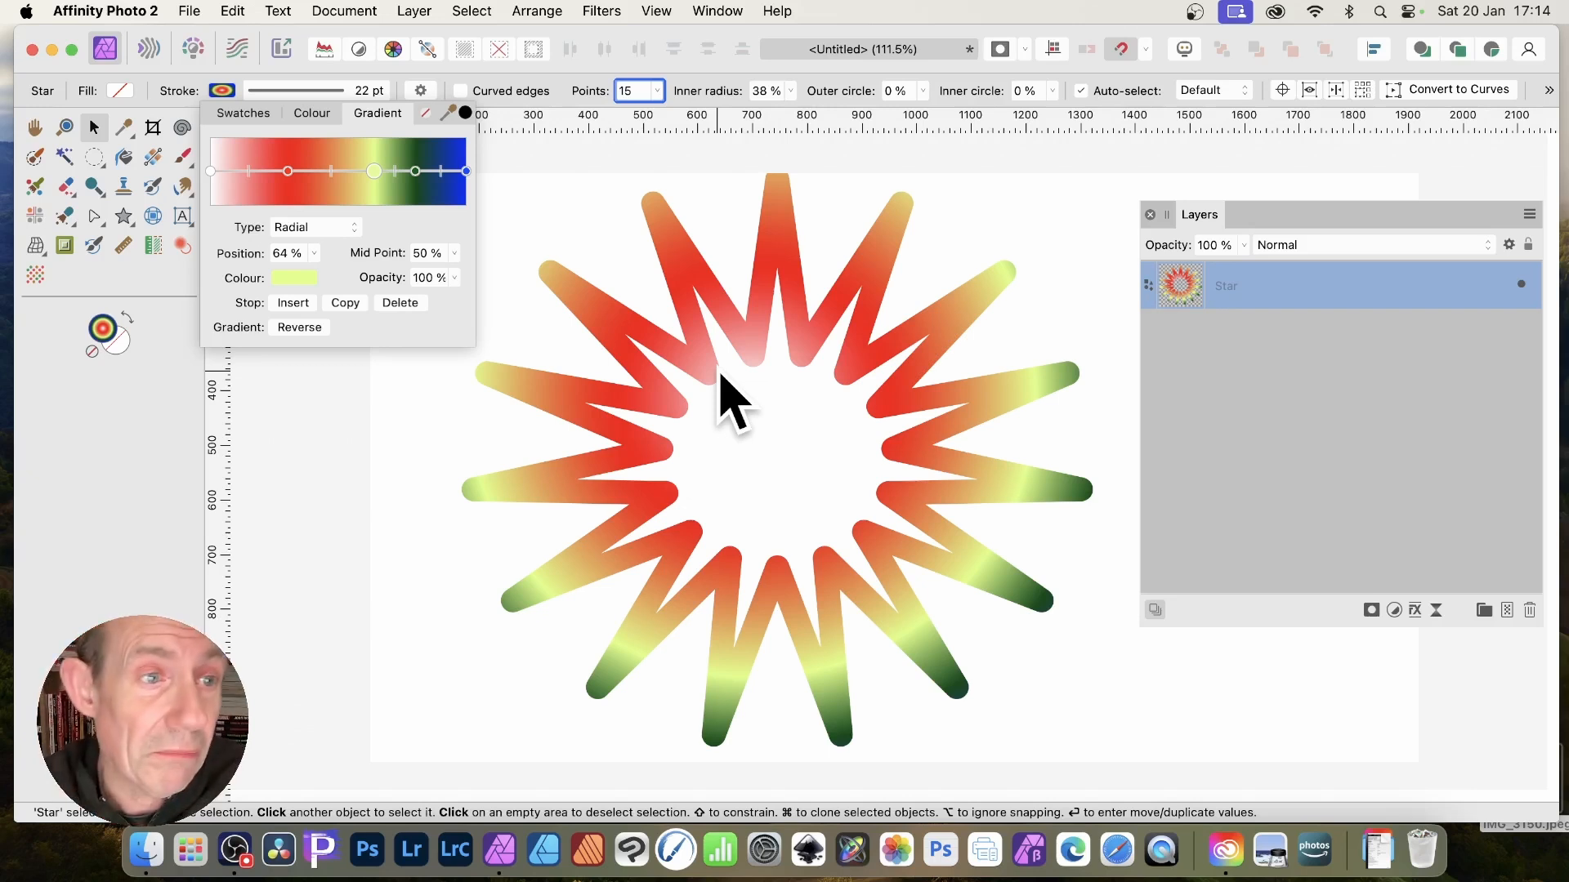
- Redraw the stroke's radial gradient with the Gradient tool, from the star's centre to beyond its lower-right points
click(153, 158)
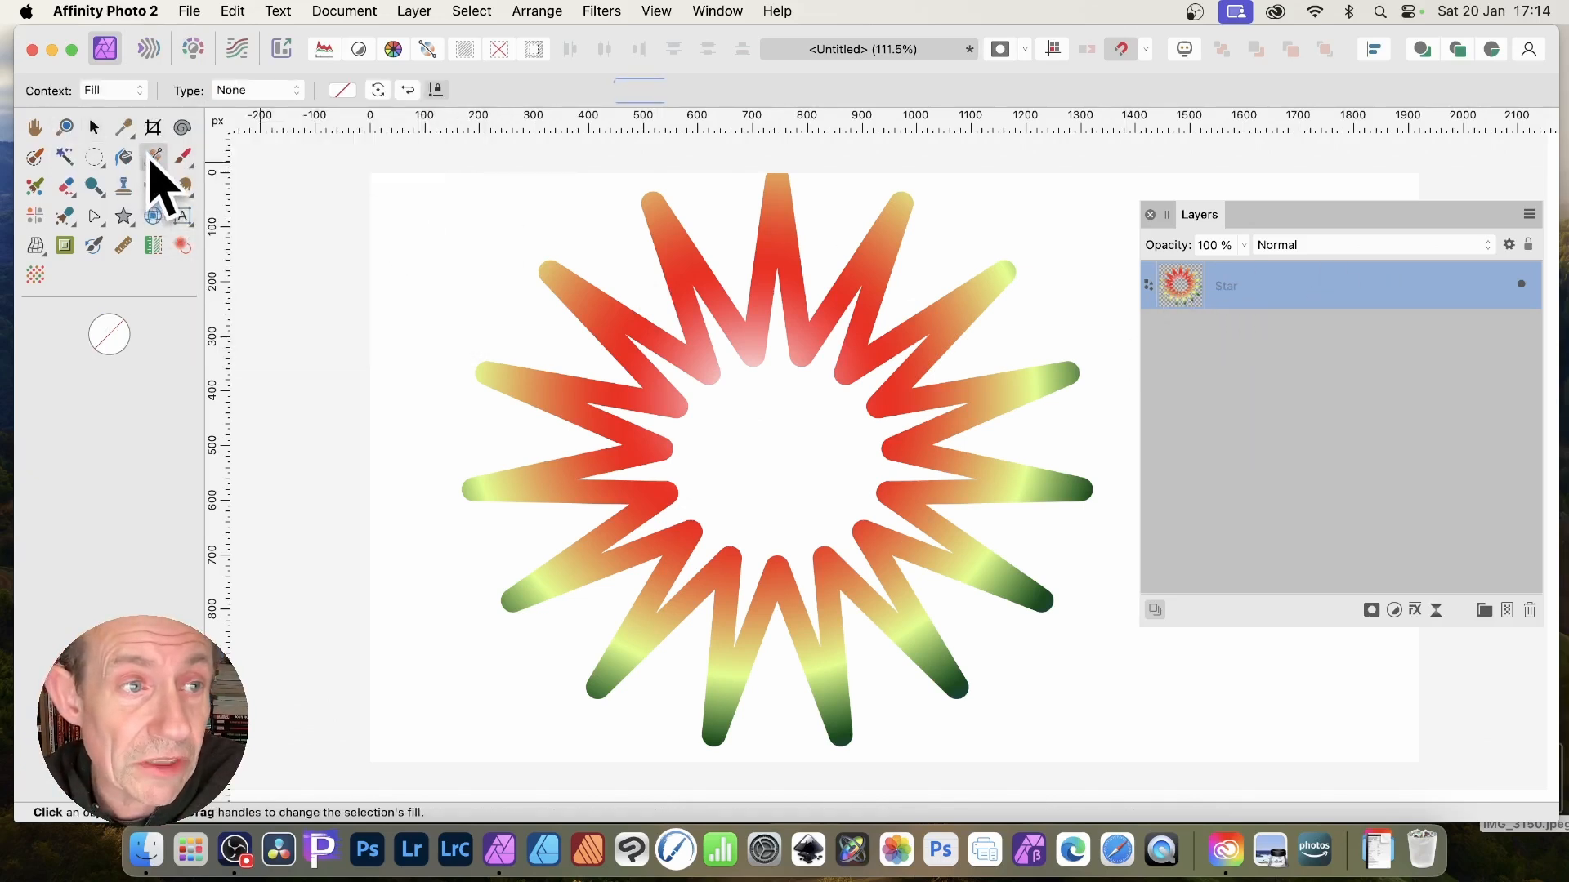
click(106, 93)
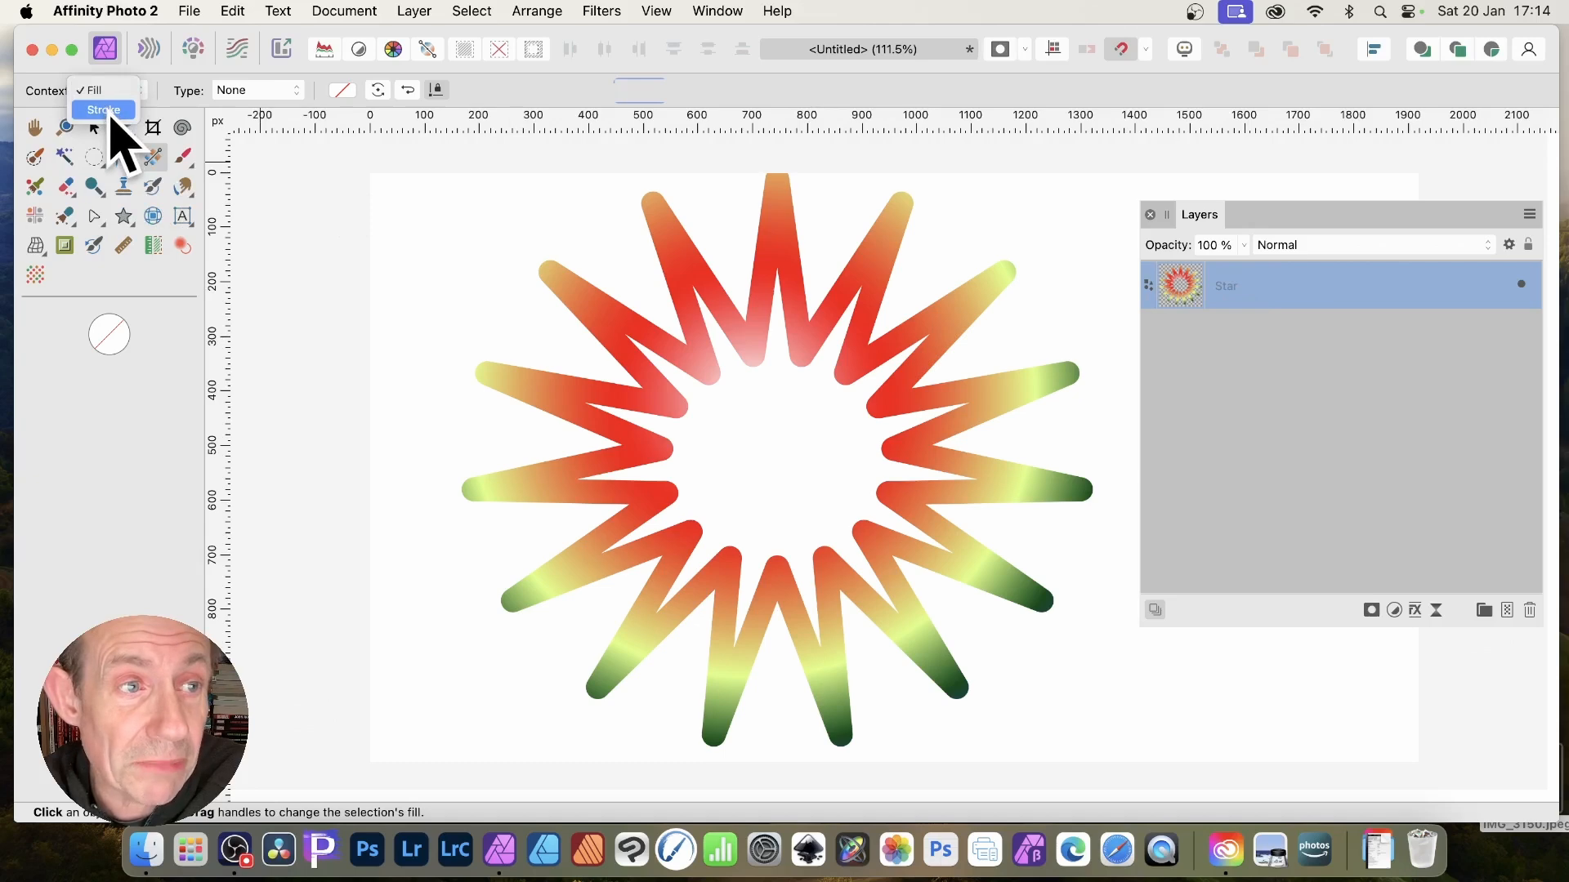
click(111, 113)
mouse_move(742, 441)
mouse_down()
mouse_move(838, 518)
mouse_move(1109, 665)
mouse_move(980, 580)
mouse_move(1086, 642)
mouse_up()
mouse_move(784, 378)
mouse_down()
mouse_move(928, 518)
mouse_move(1130, 665)
mouse_up()
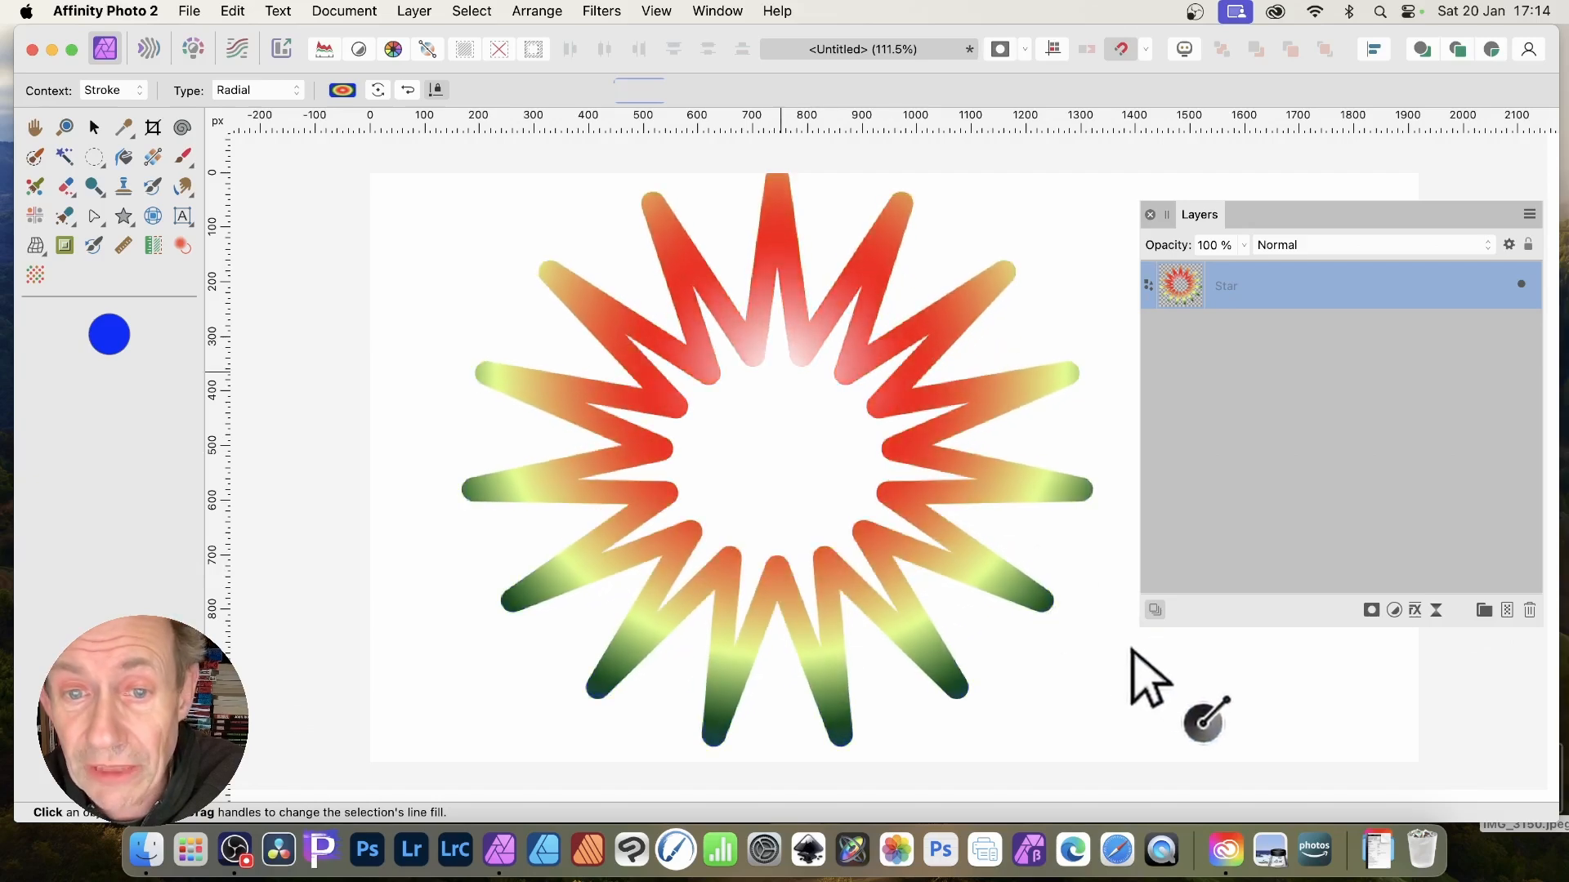
mouse_move(788, 446)
mouse_down()
mouse_move(901, 544)
mouse_move(1159, 711)
mouse_move(1092, 658)
mouse_up()
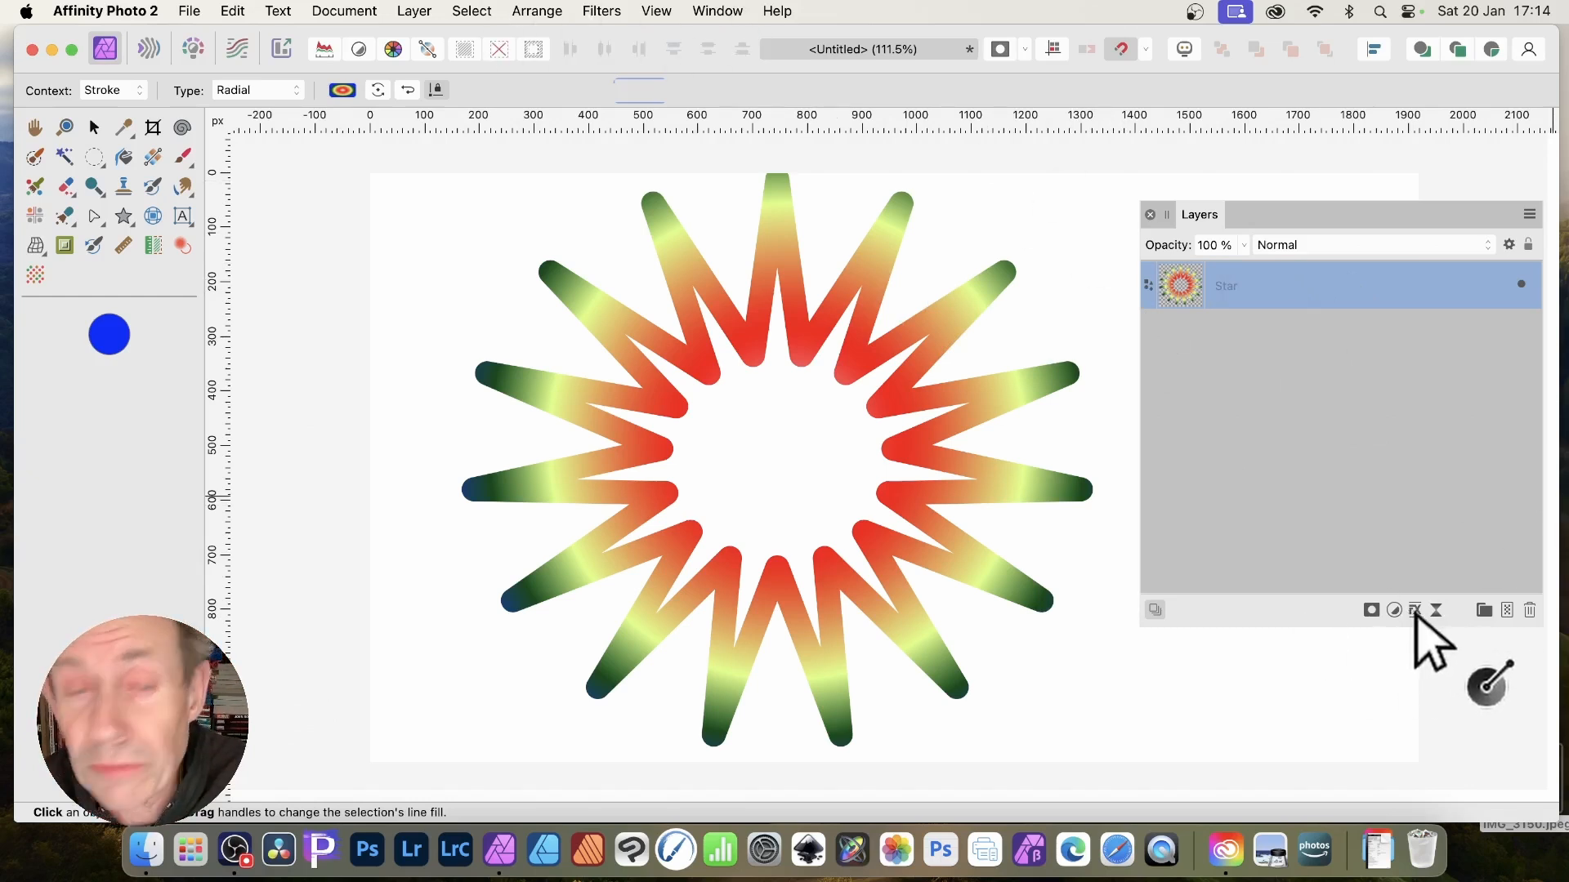
- Apply a 3D layer effect with a 25.6 px radius to the star
click(1414, 611)
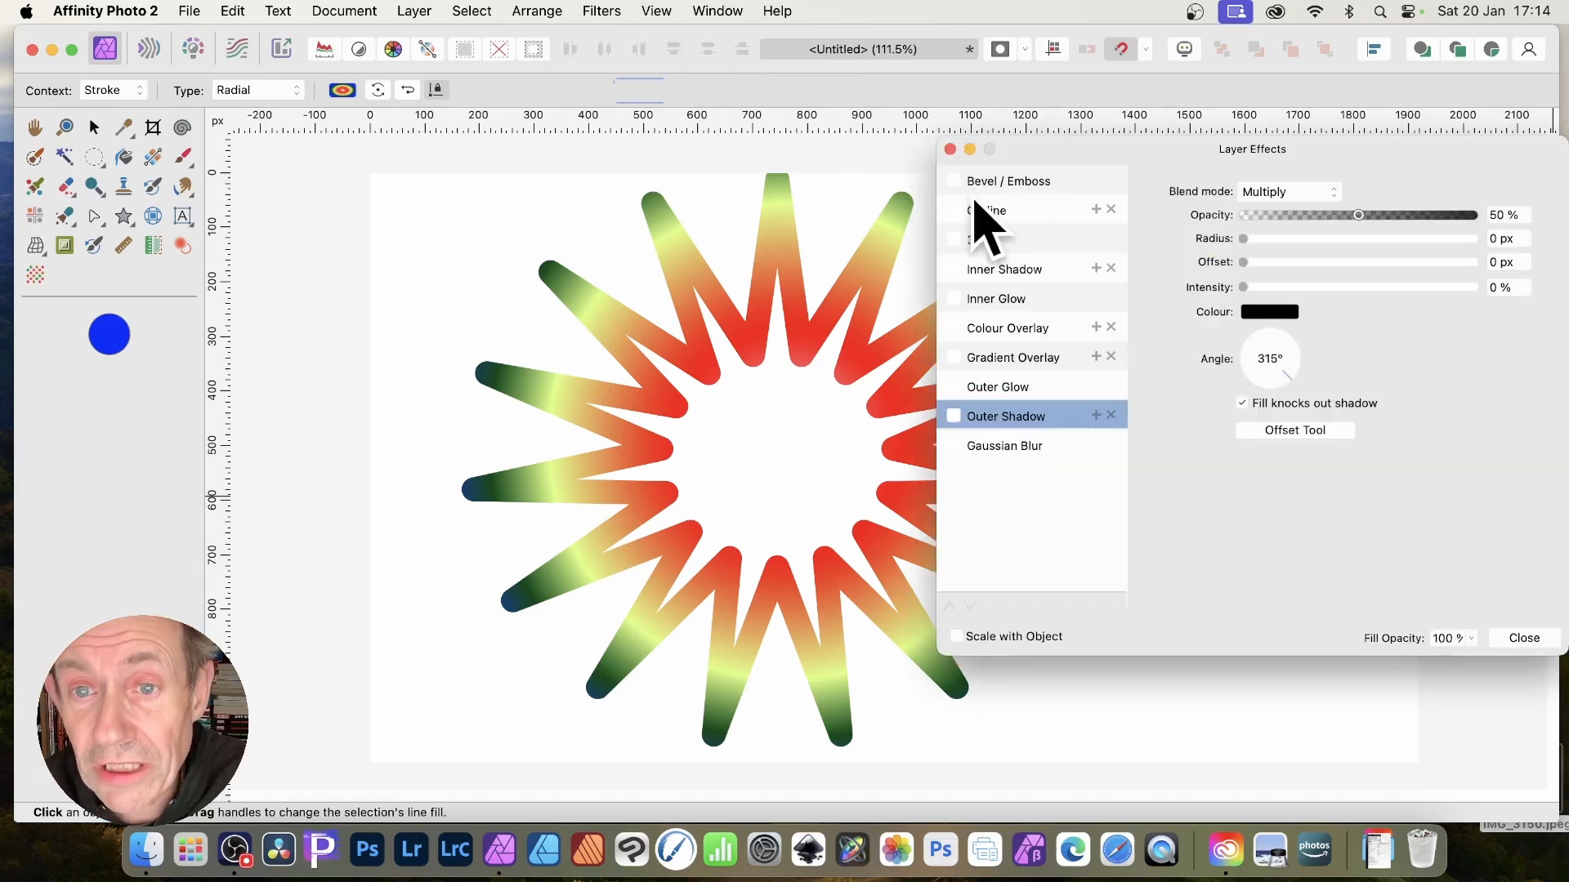
click(955, 239)
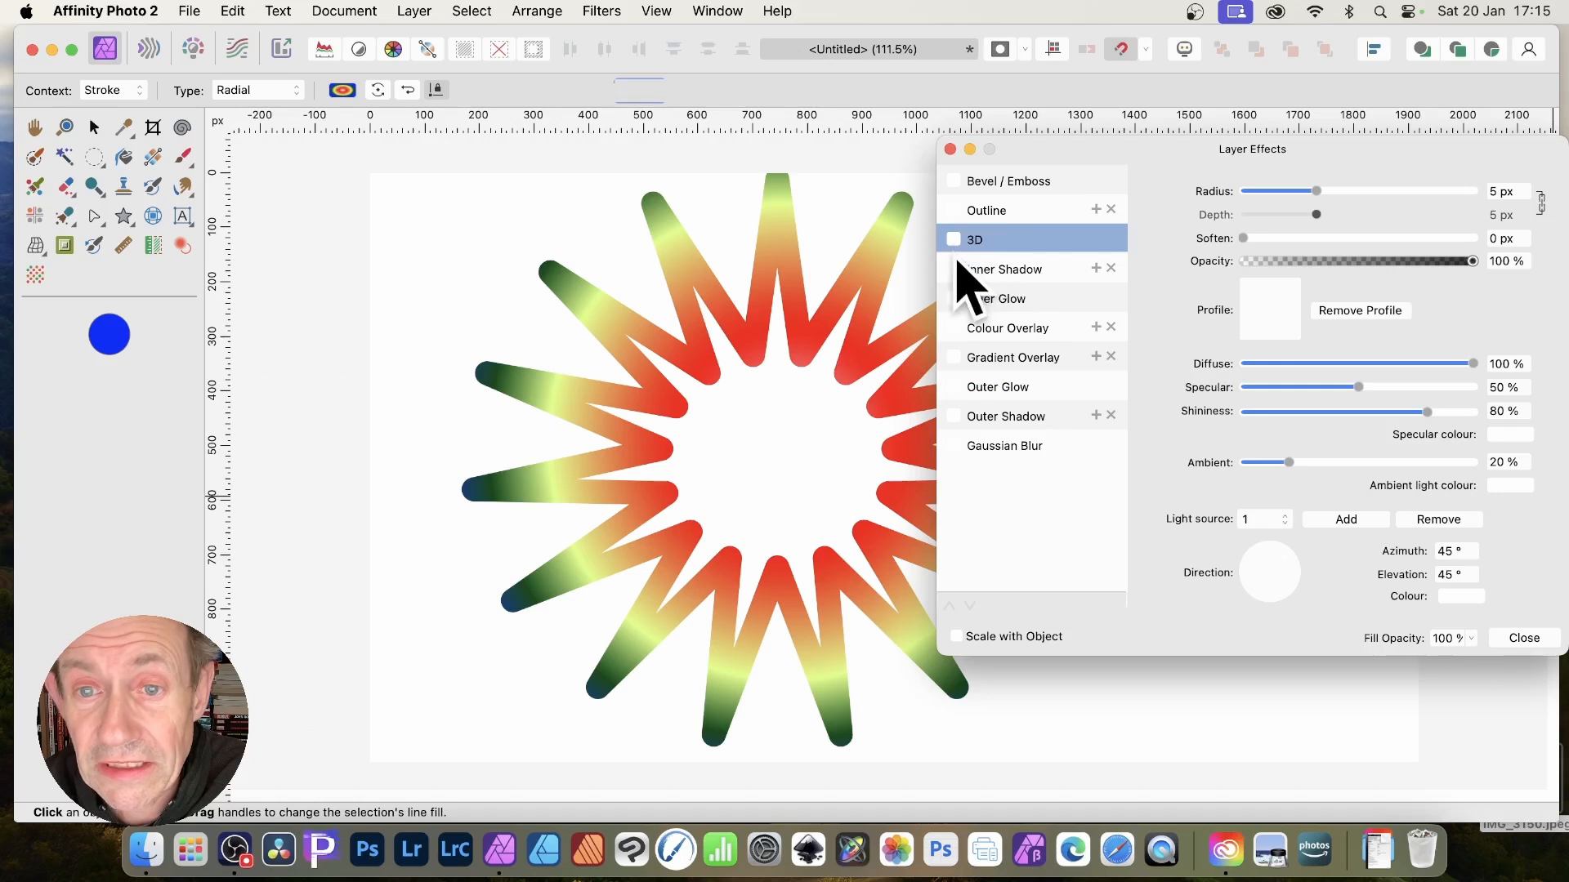
click(954, 241)
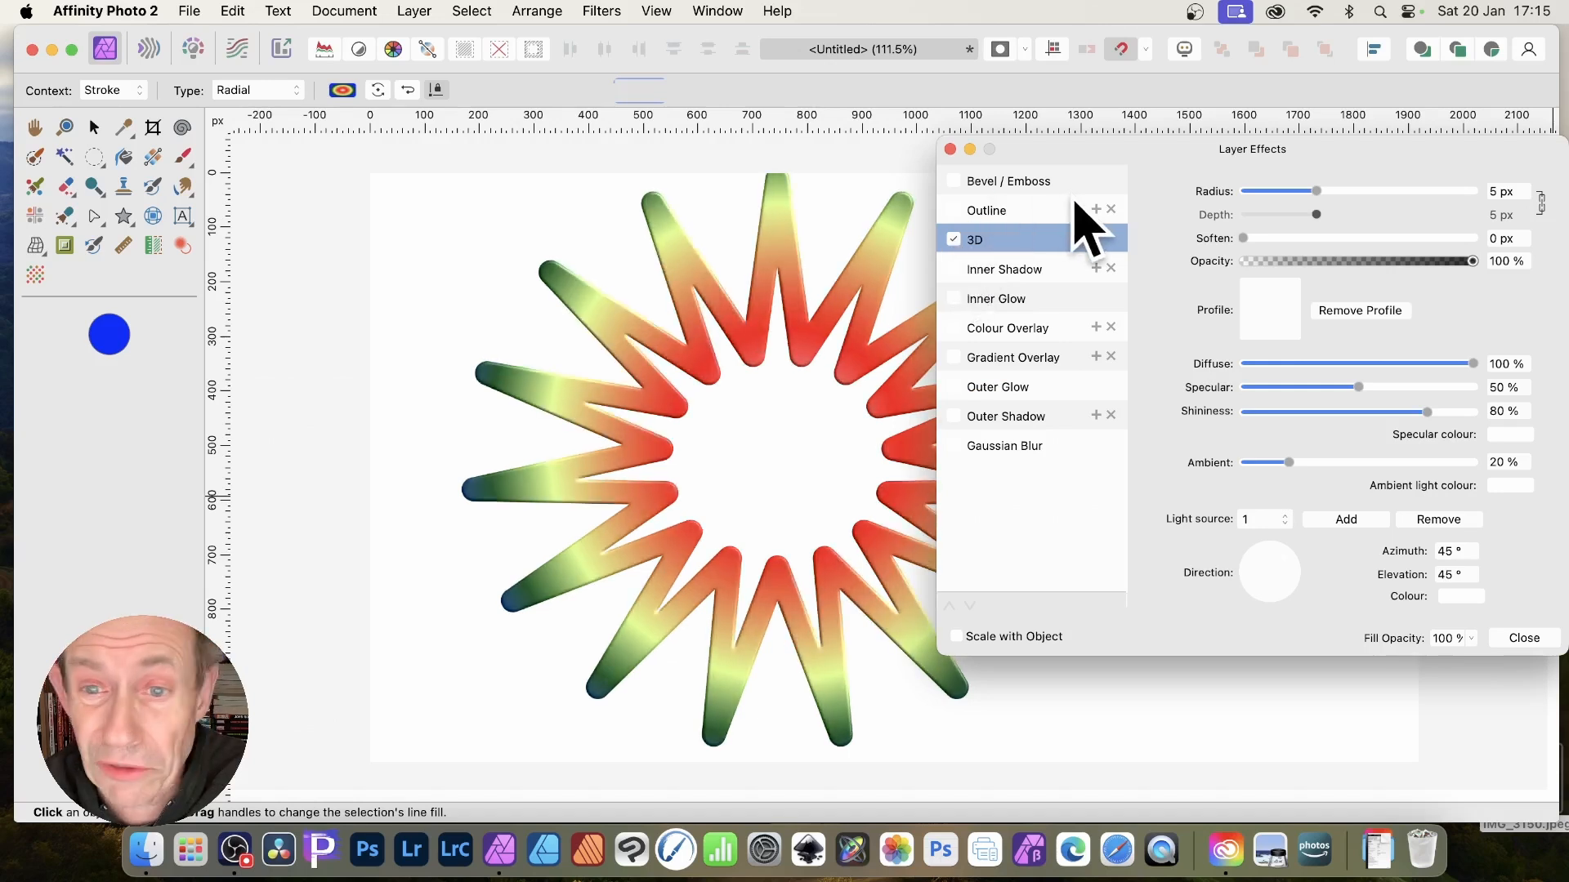
drag(1317, 191, 1389, 199)
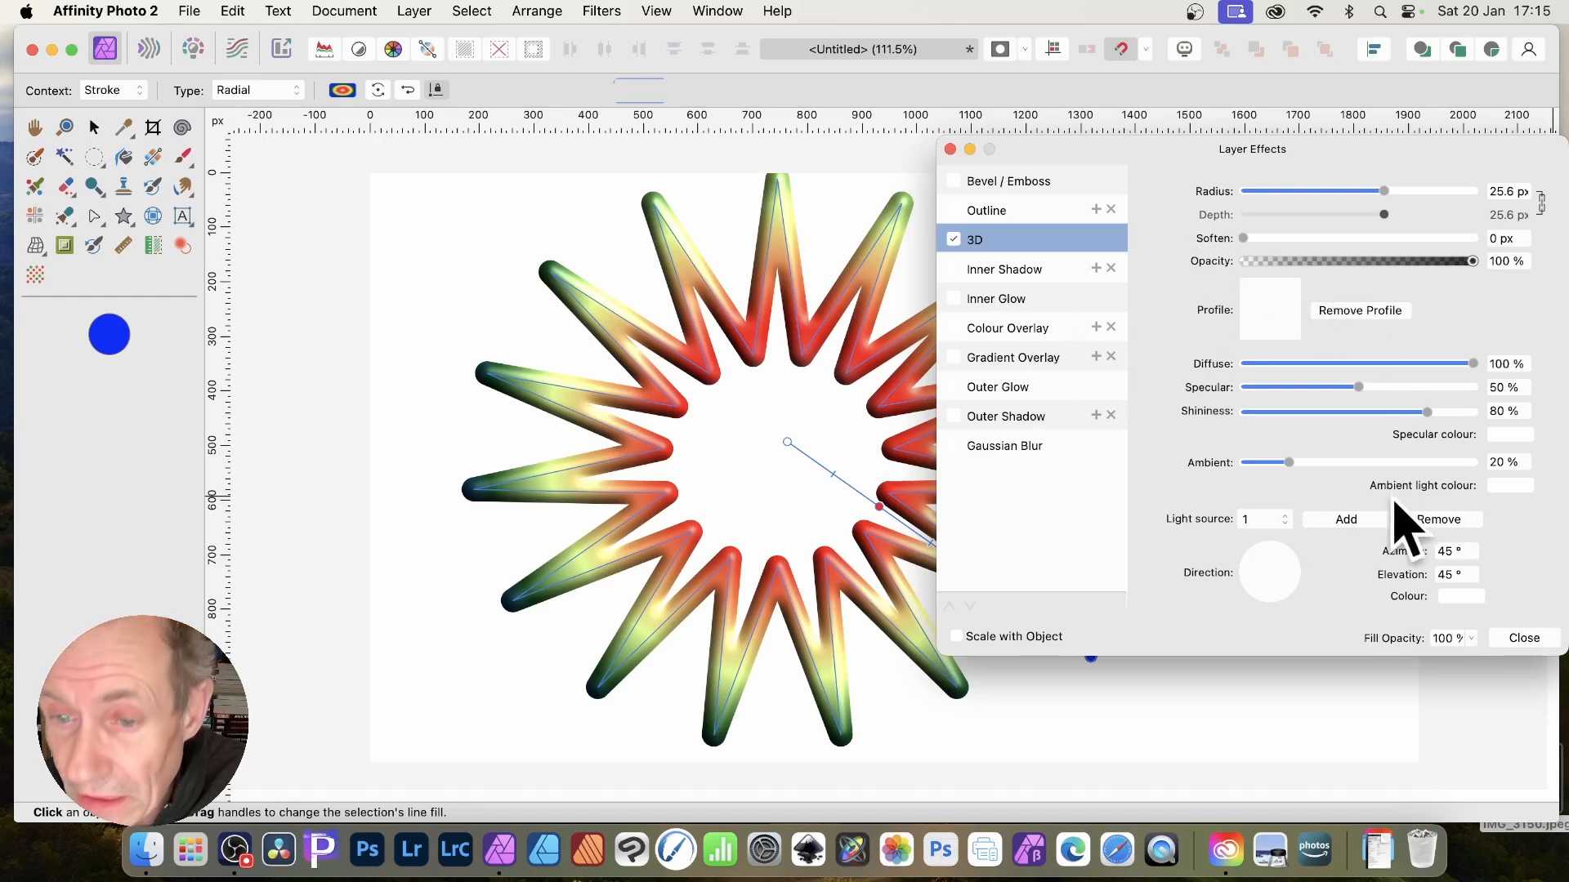
- Add an outer shadow to the star with 15.1 px radius, 20.4 px offset and 56 % intensity
click(980, 417)
drag(1295, 239, 1357, 238)
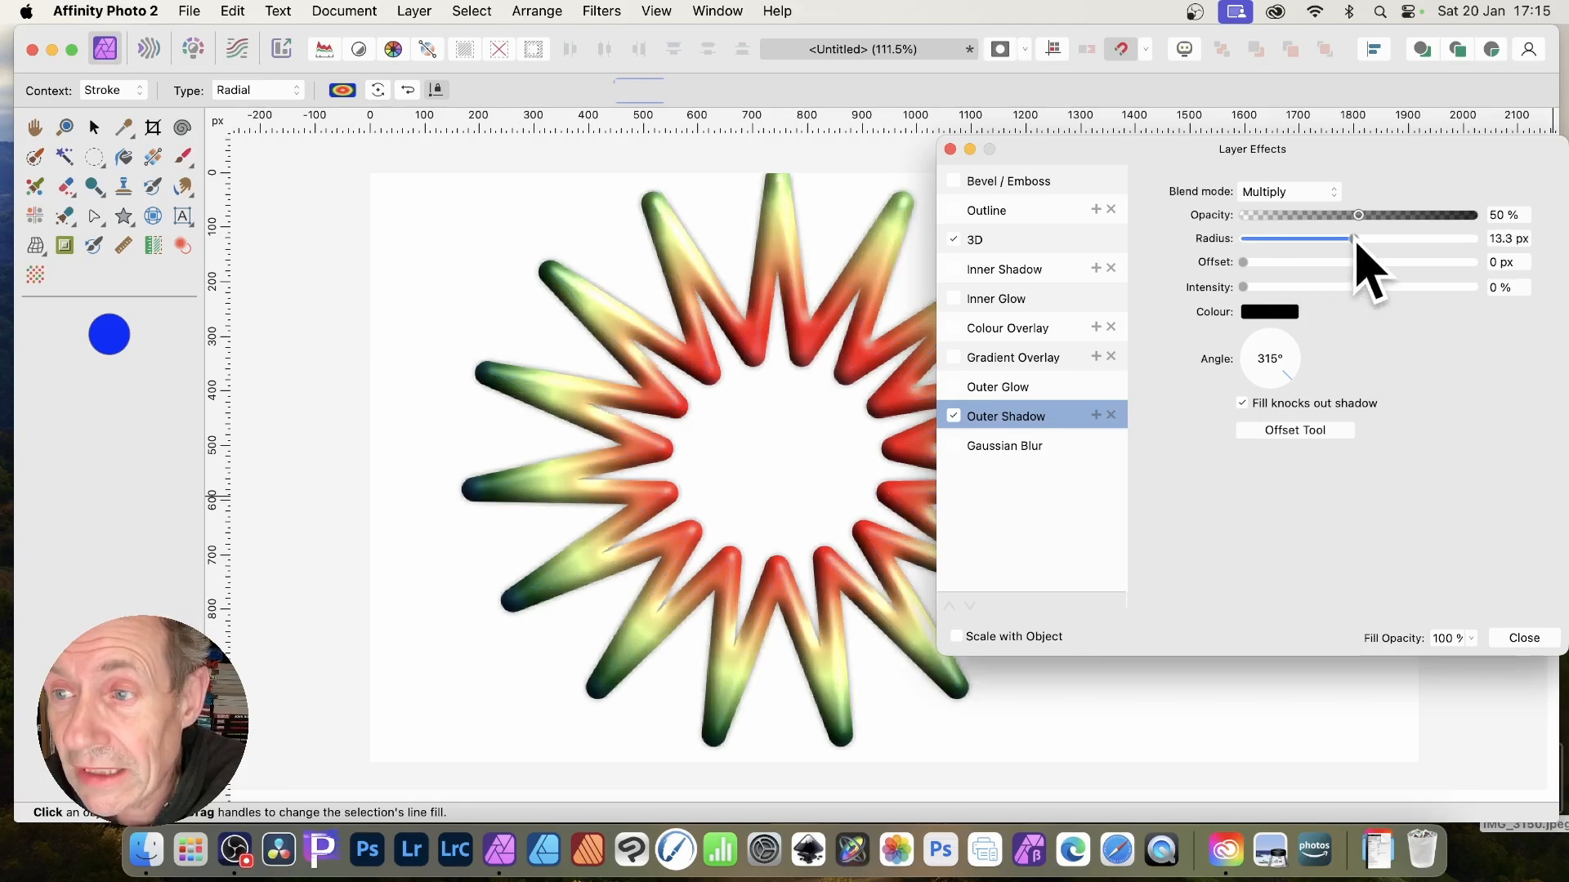
click(1369, 262)
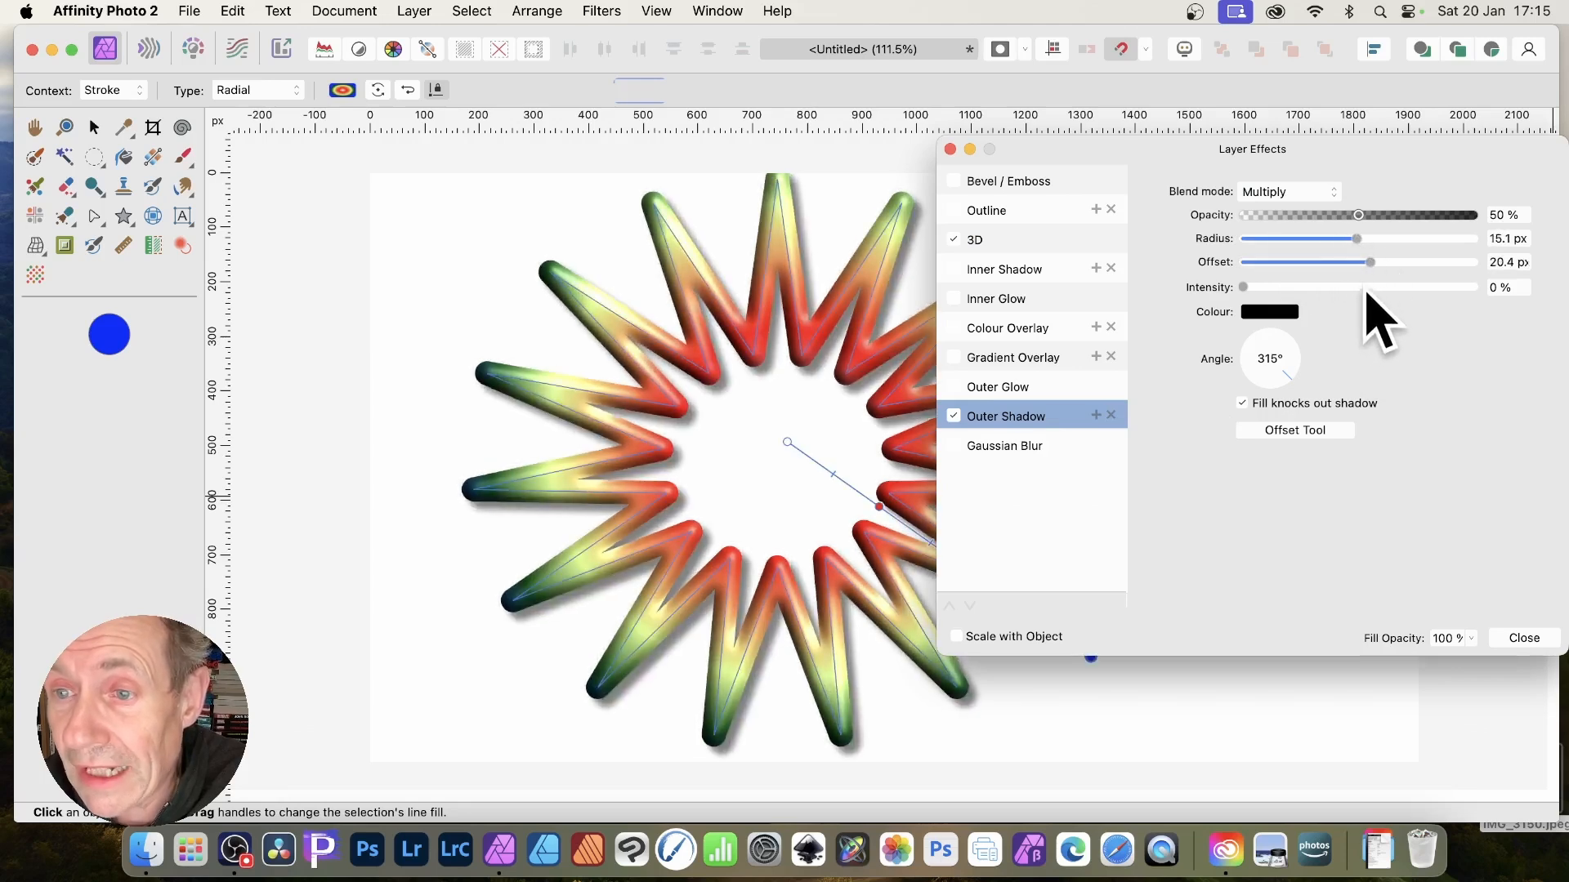
click(1372, 286)
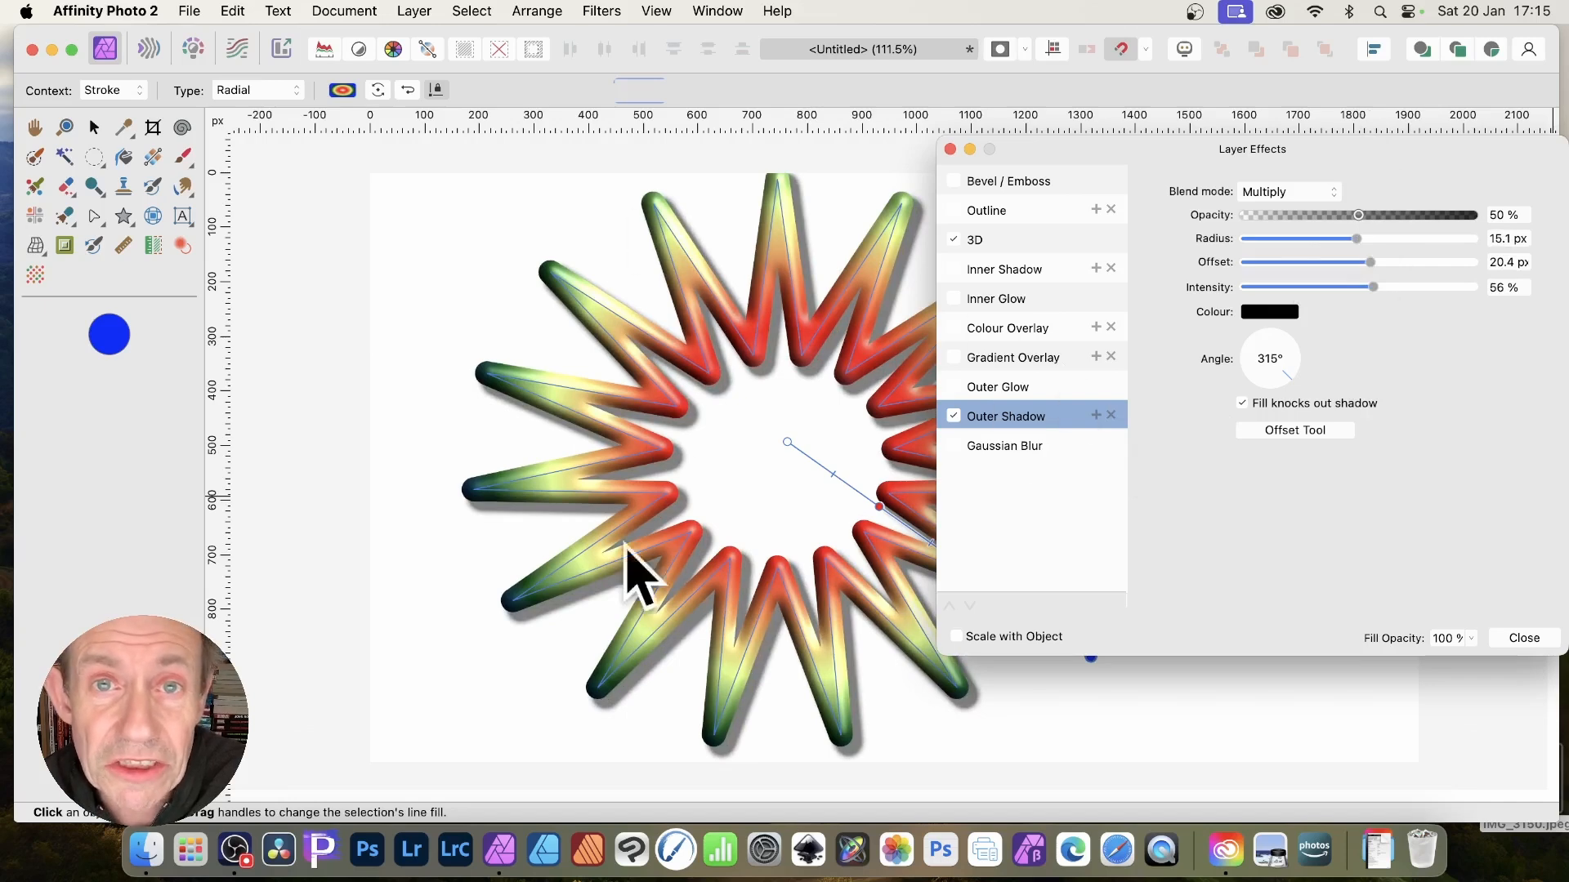
click(1525, 637)
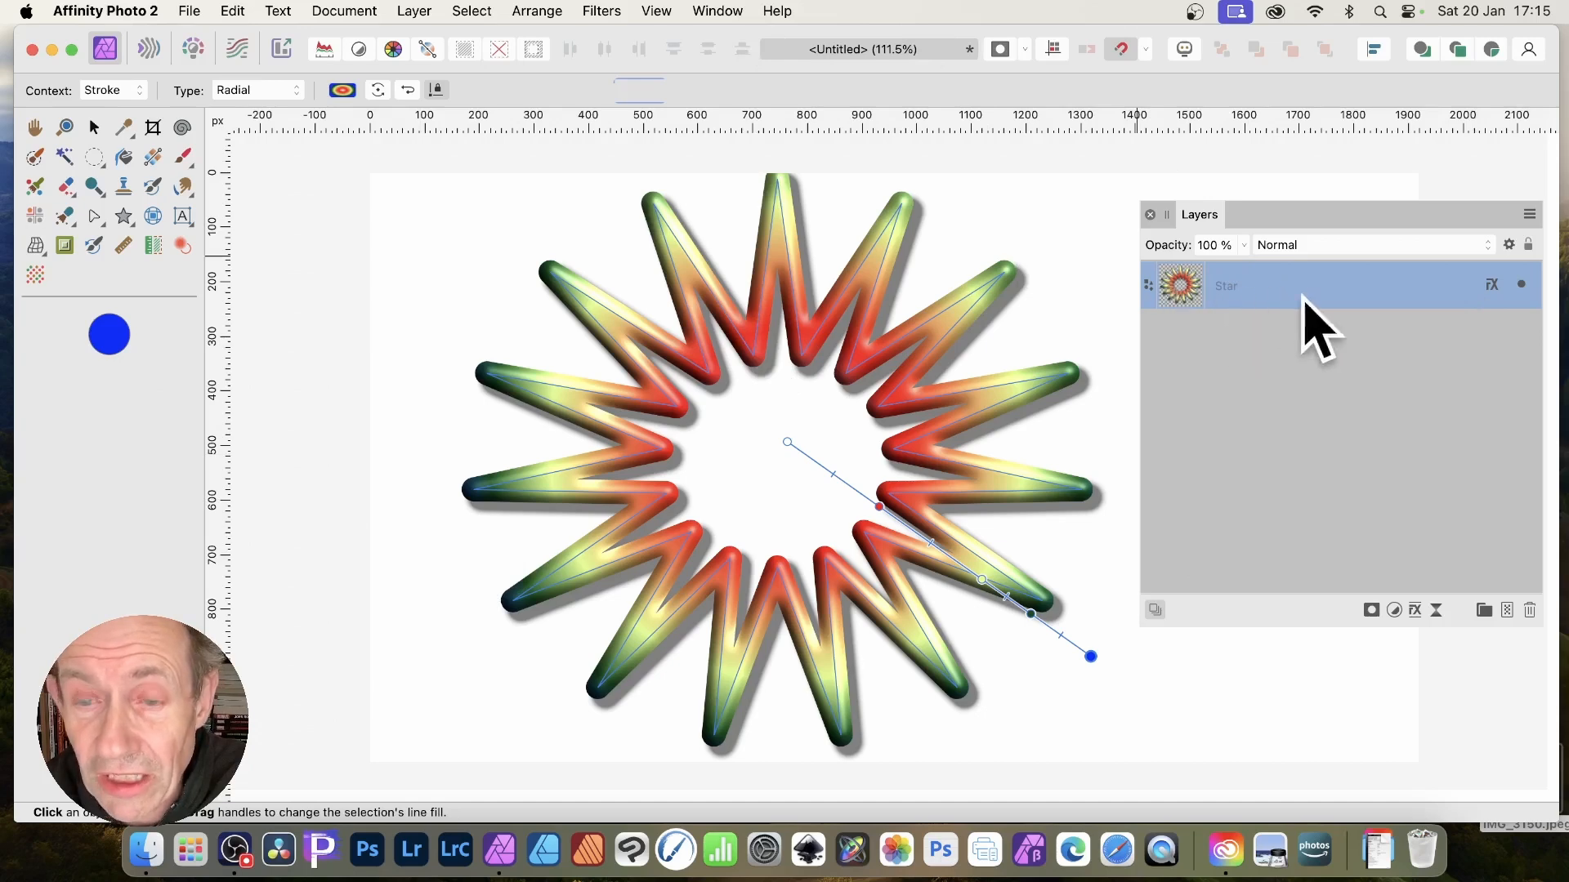
- Rasterise the star layer without preserving the layer FX
click(415, 11)
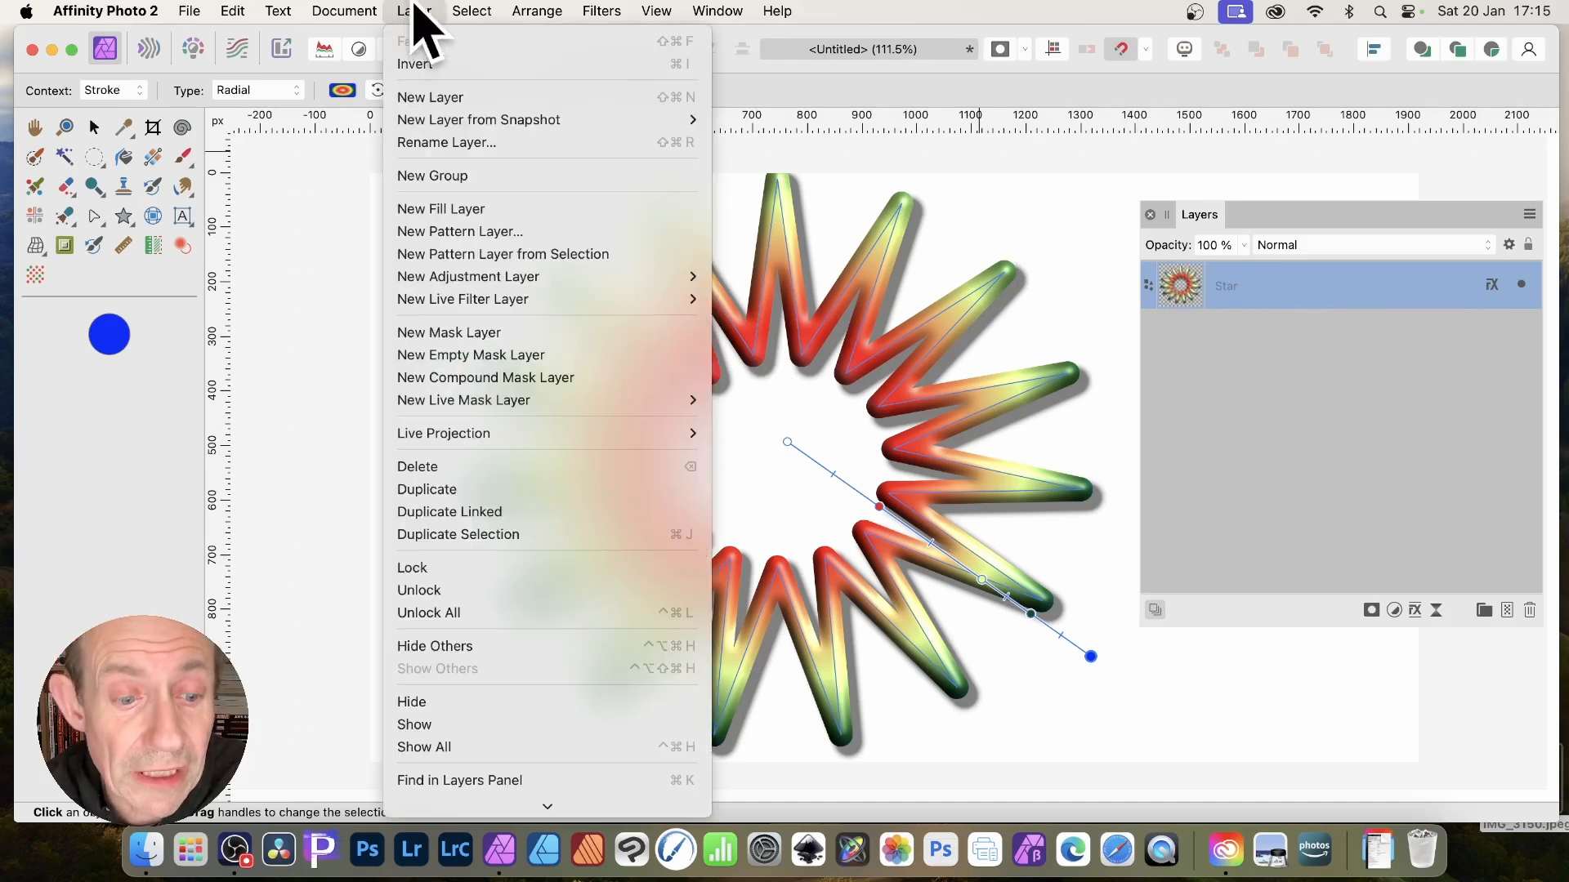
scroll(543, 665, down, 5)
scroll(548, 683, down, 1)
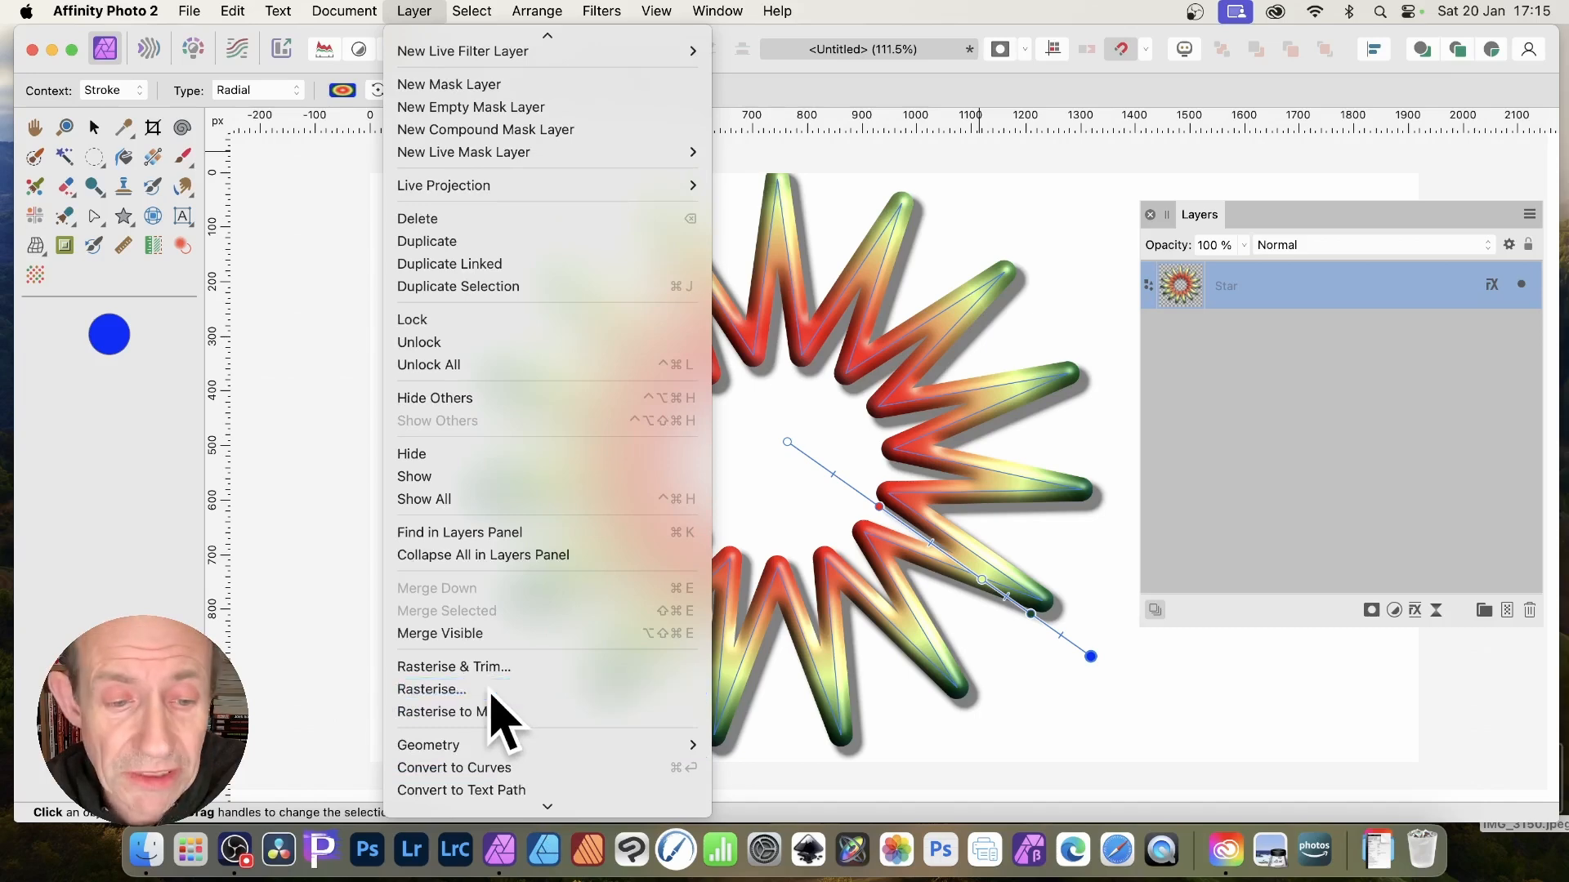
click(490, 691)
click(658, 439)
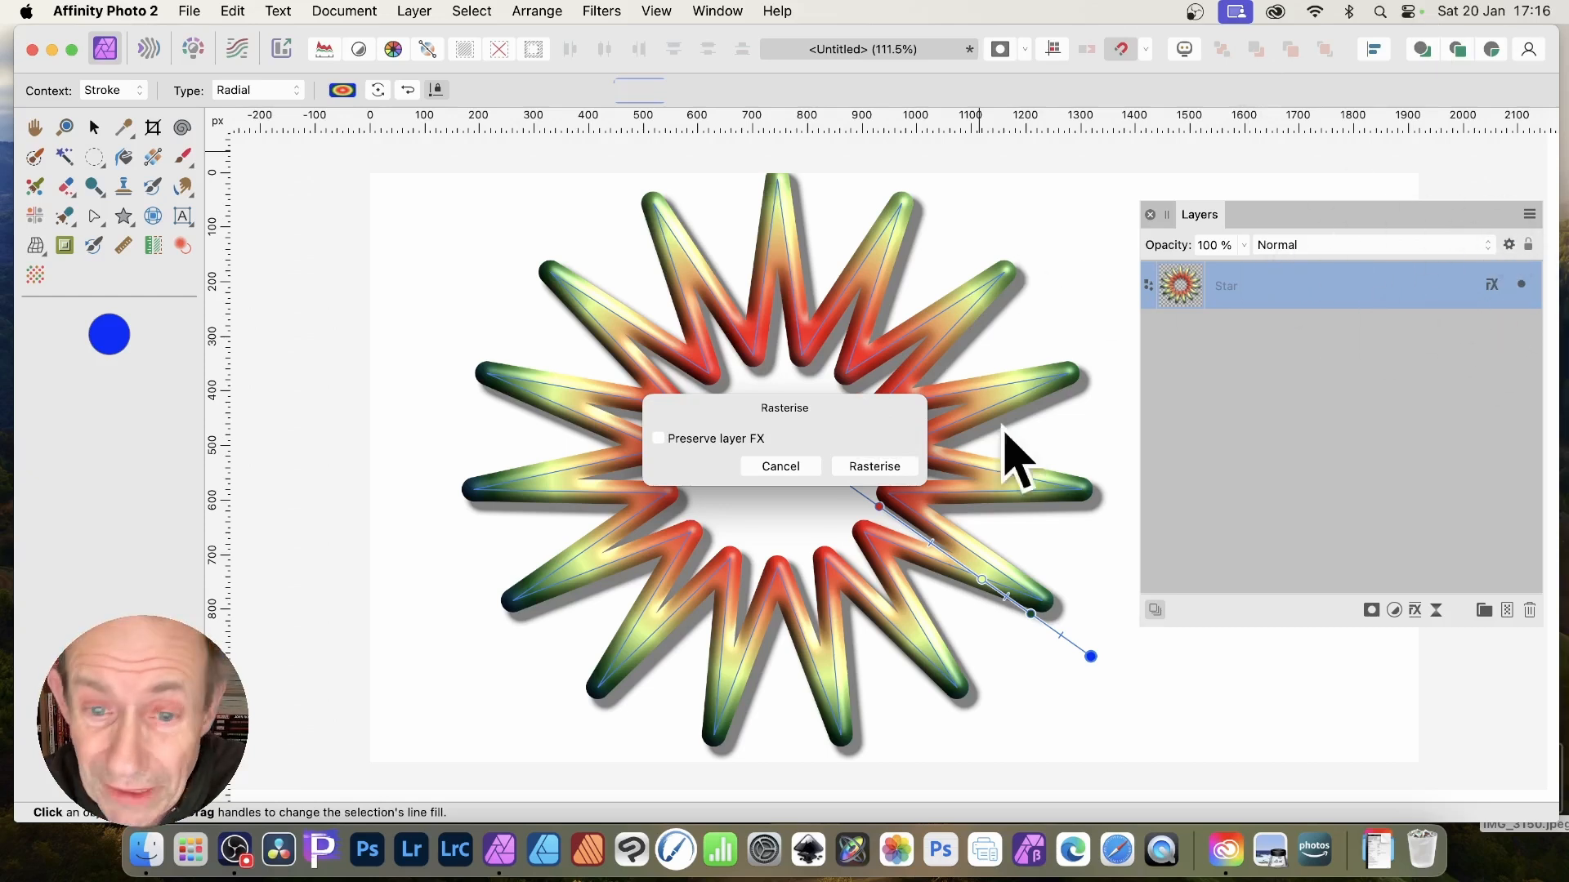
click(899, 470)
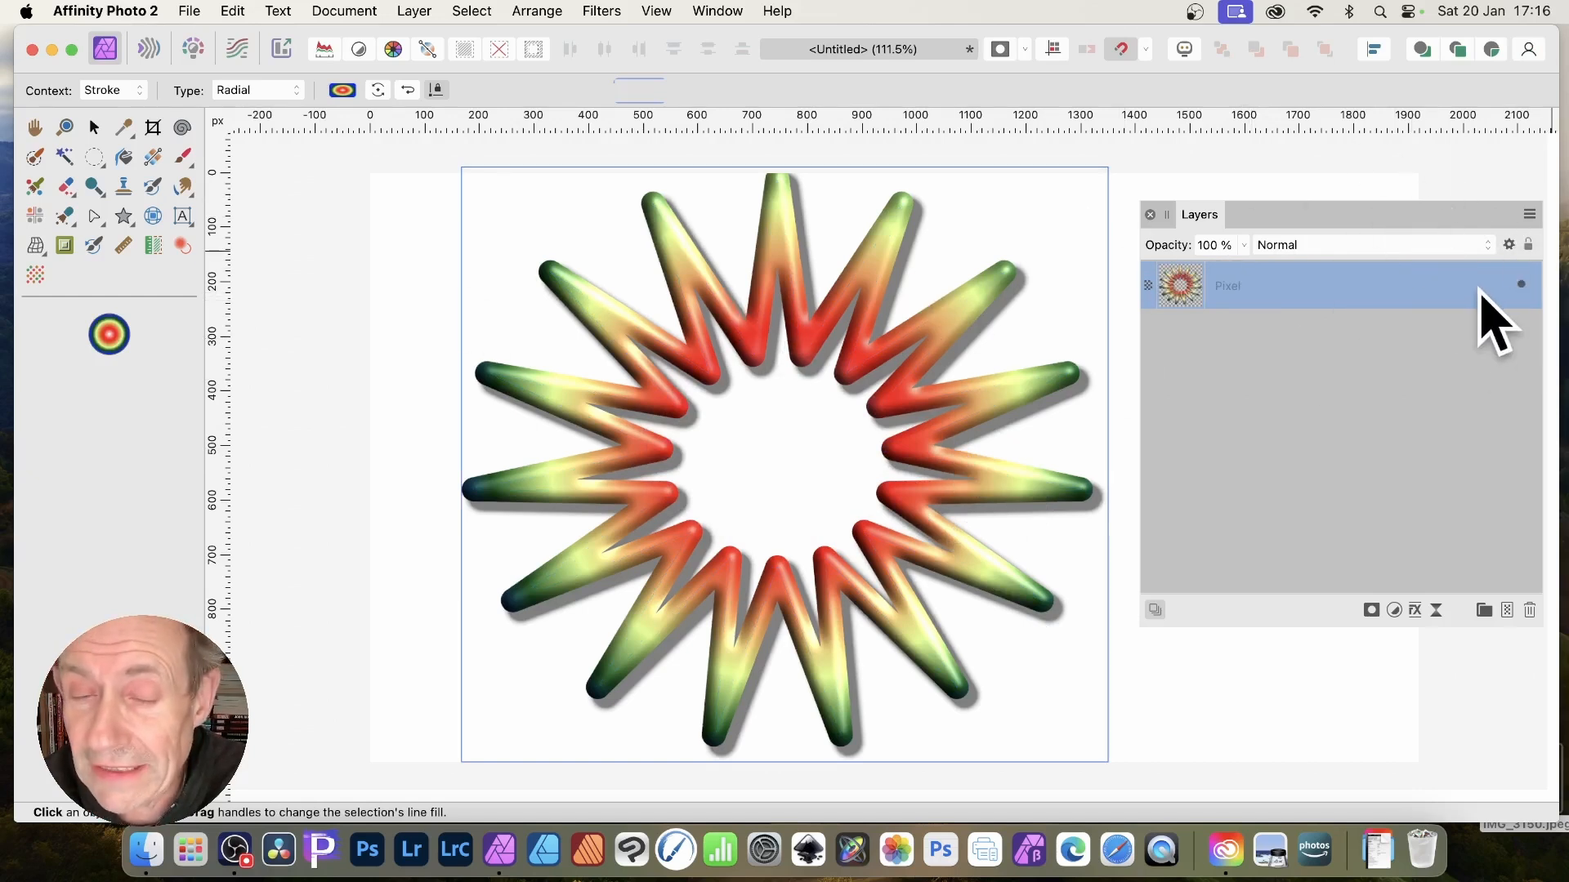
- Shrink the rasterised star to about 415 px wide and place it slightly below the middle of the page
click(94, 127)
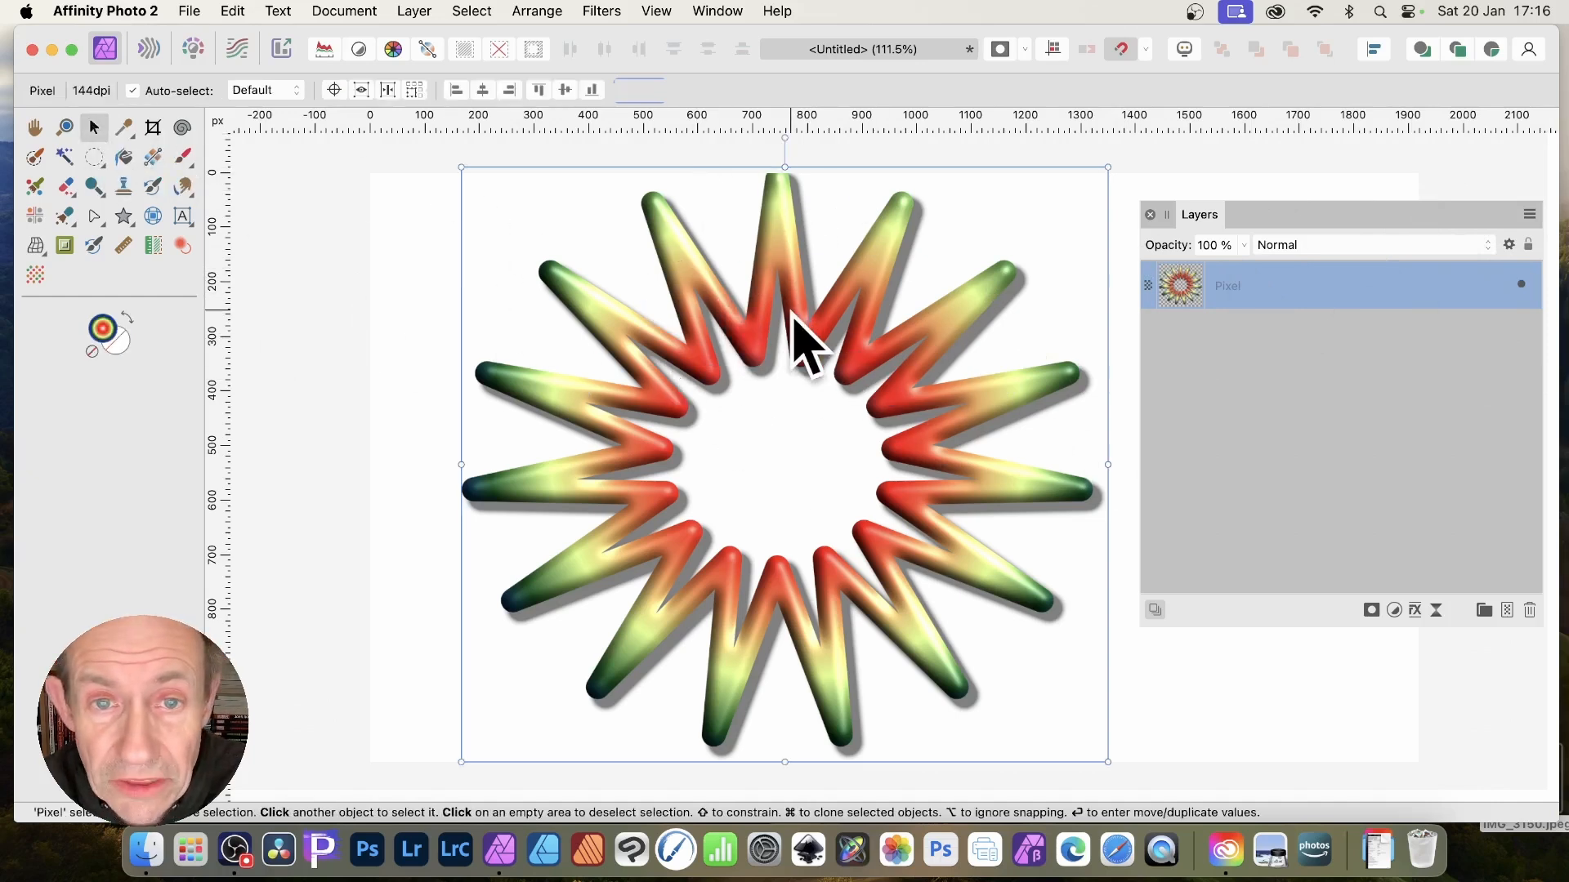
drag(793, 309, 789, 341)
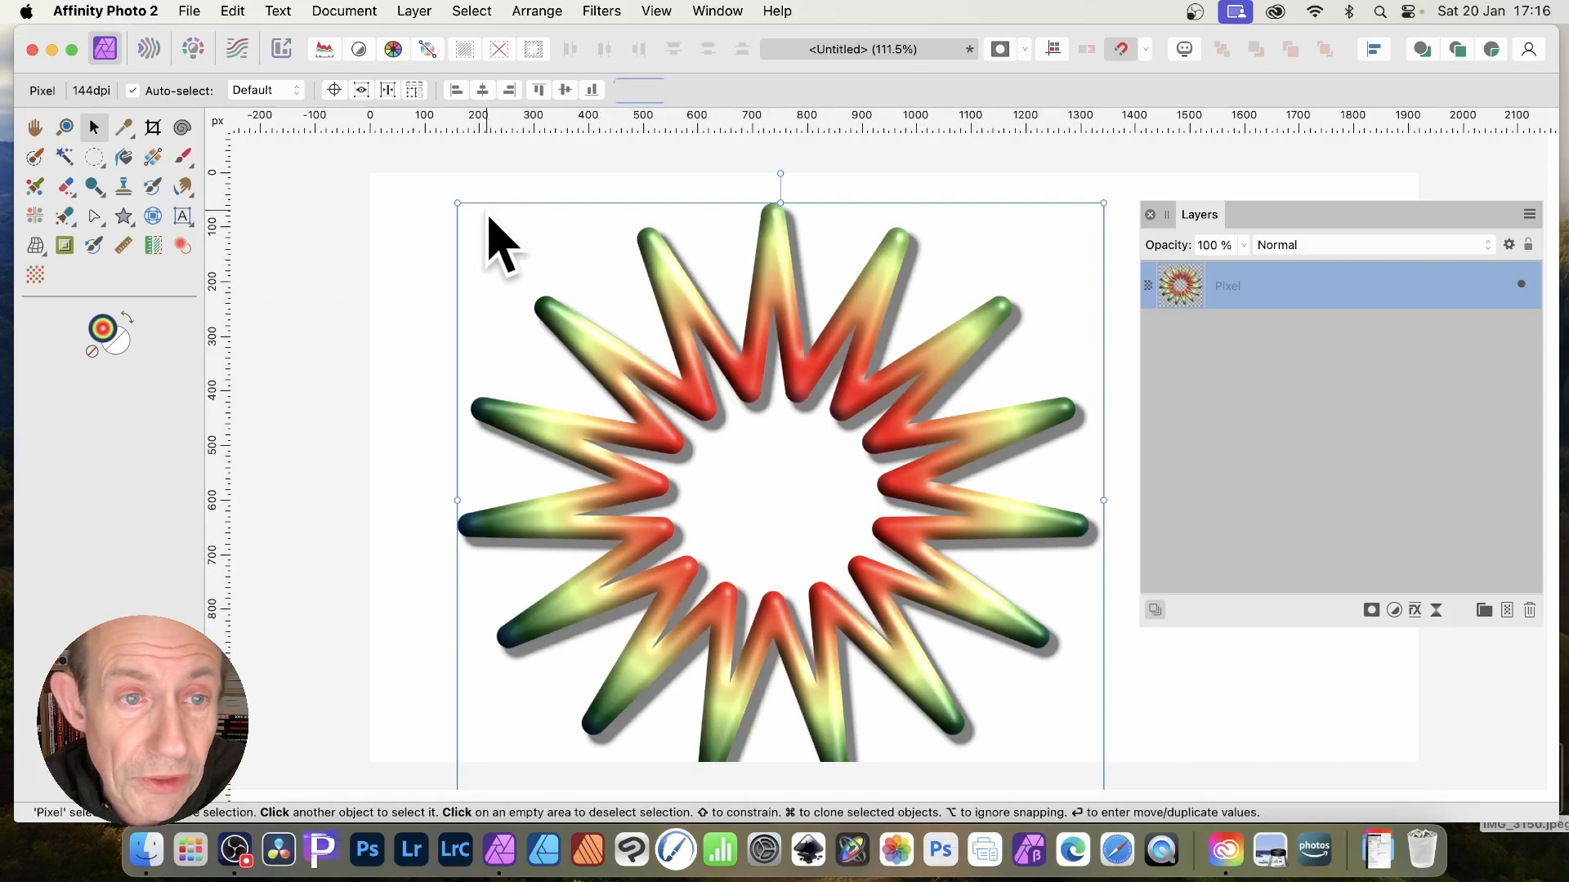
drag(451, 201, 586, 301)
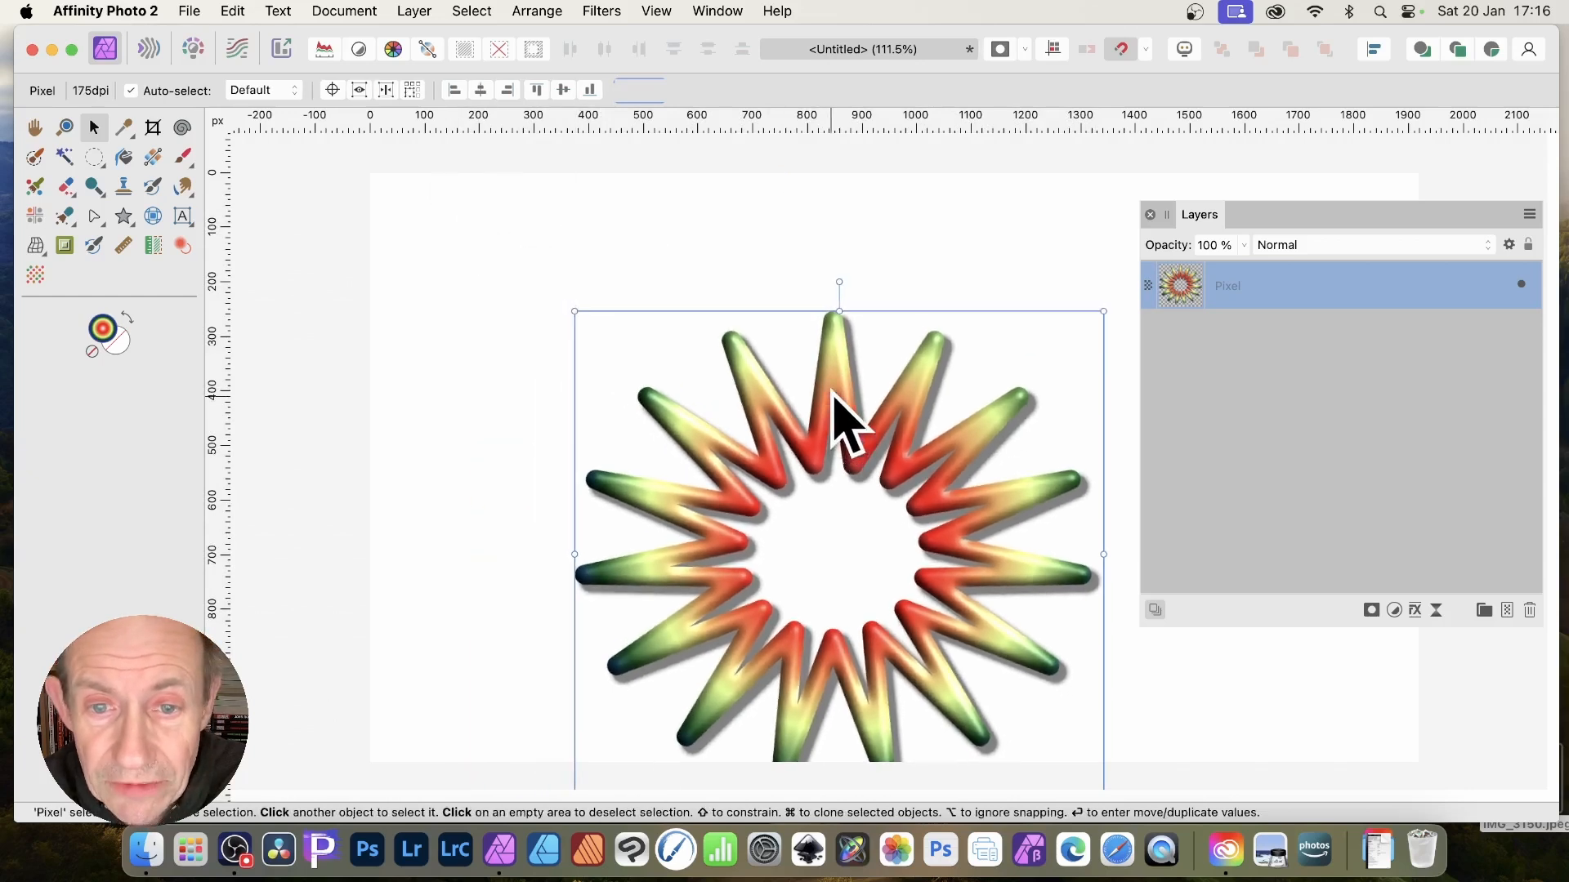
drag(841, 420, 770, 333)
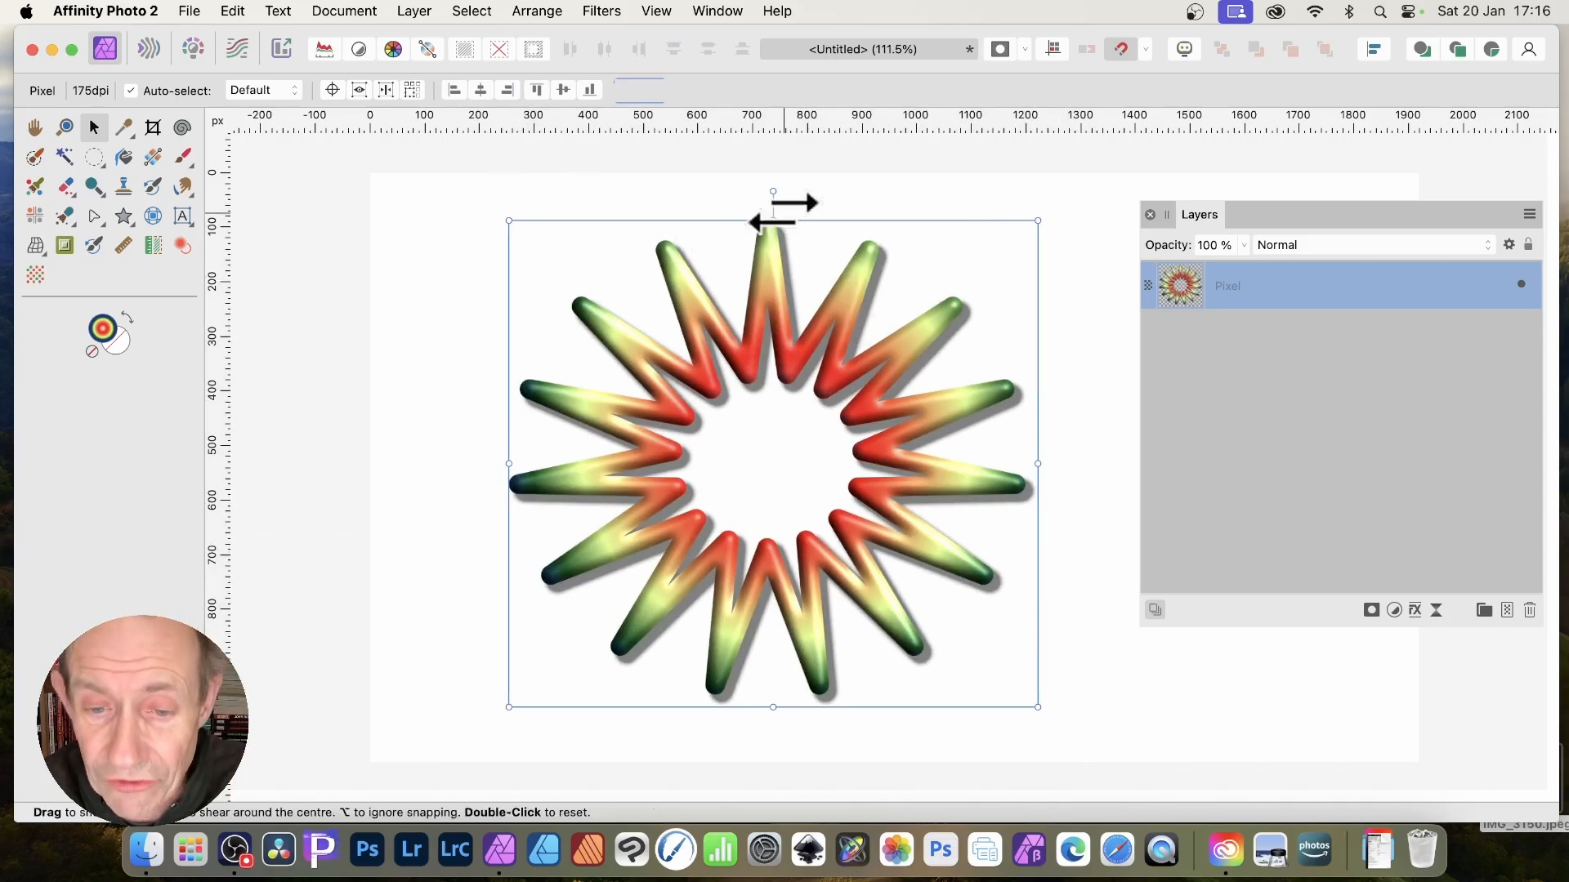
drag(746, 262, 772, 319)
drag(518, 247, 780, 539)
drag(925, 577, 755, 445)
drag(730, 472, 733, 475)
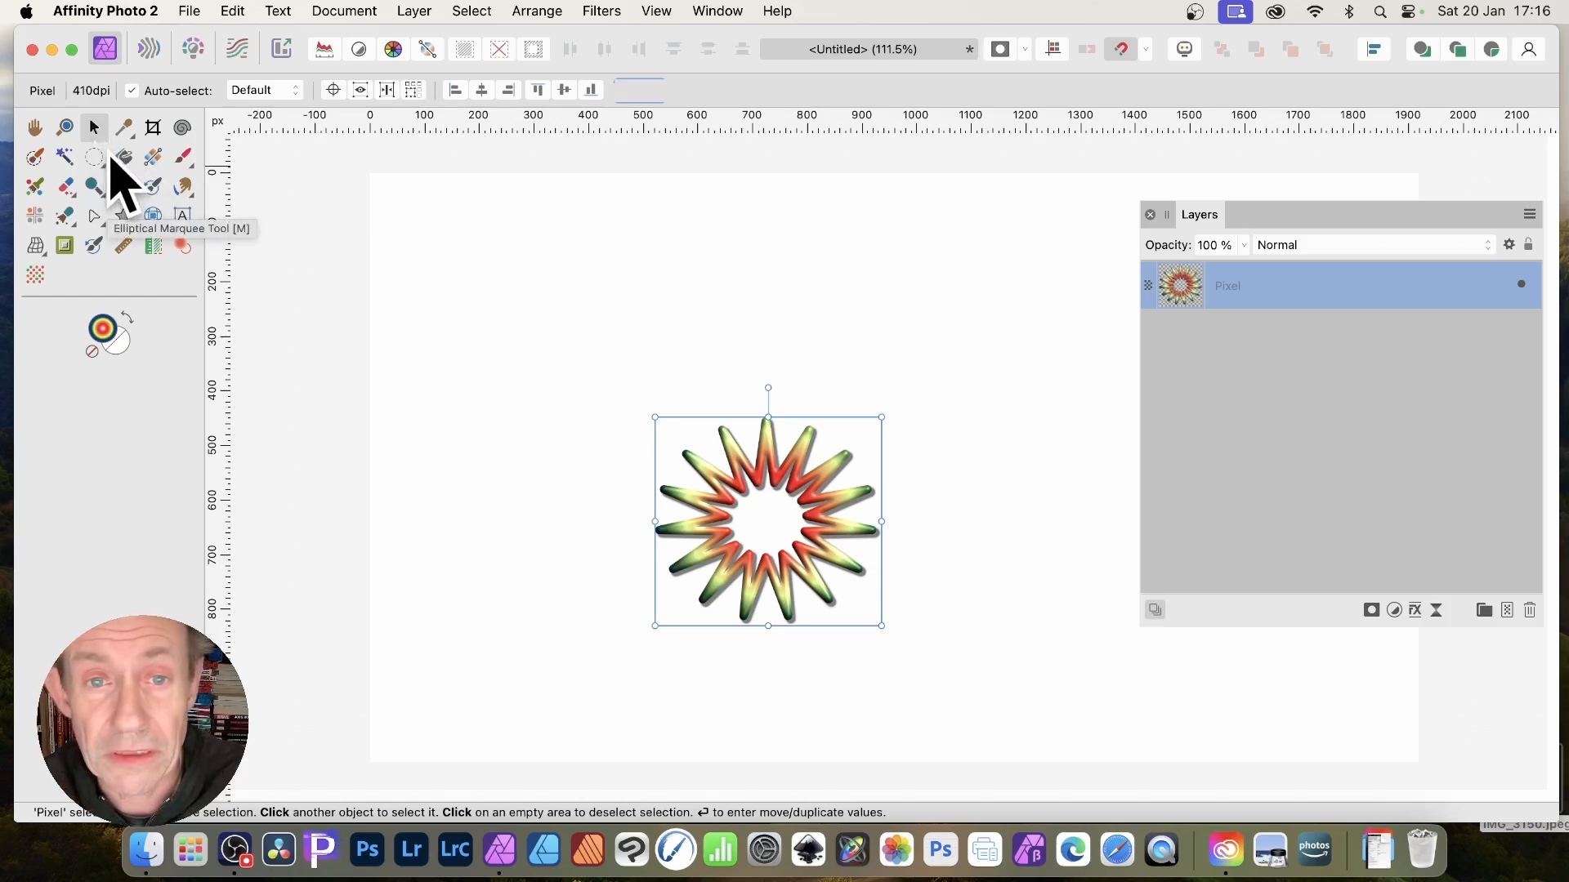
- Set up a Move/Duplicate of the star with 2° rotation, 144 % scale and 8 copies
key(Return)
drag(1324, 214, 1081, 188)
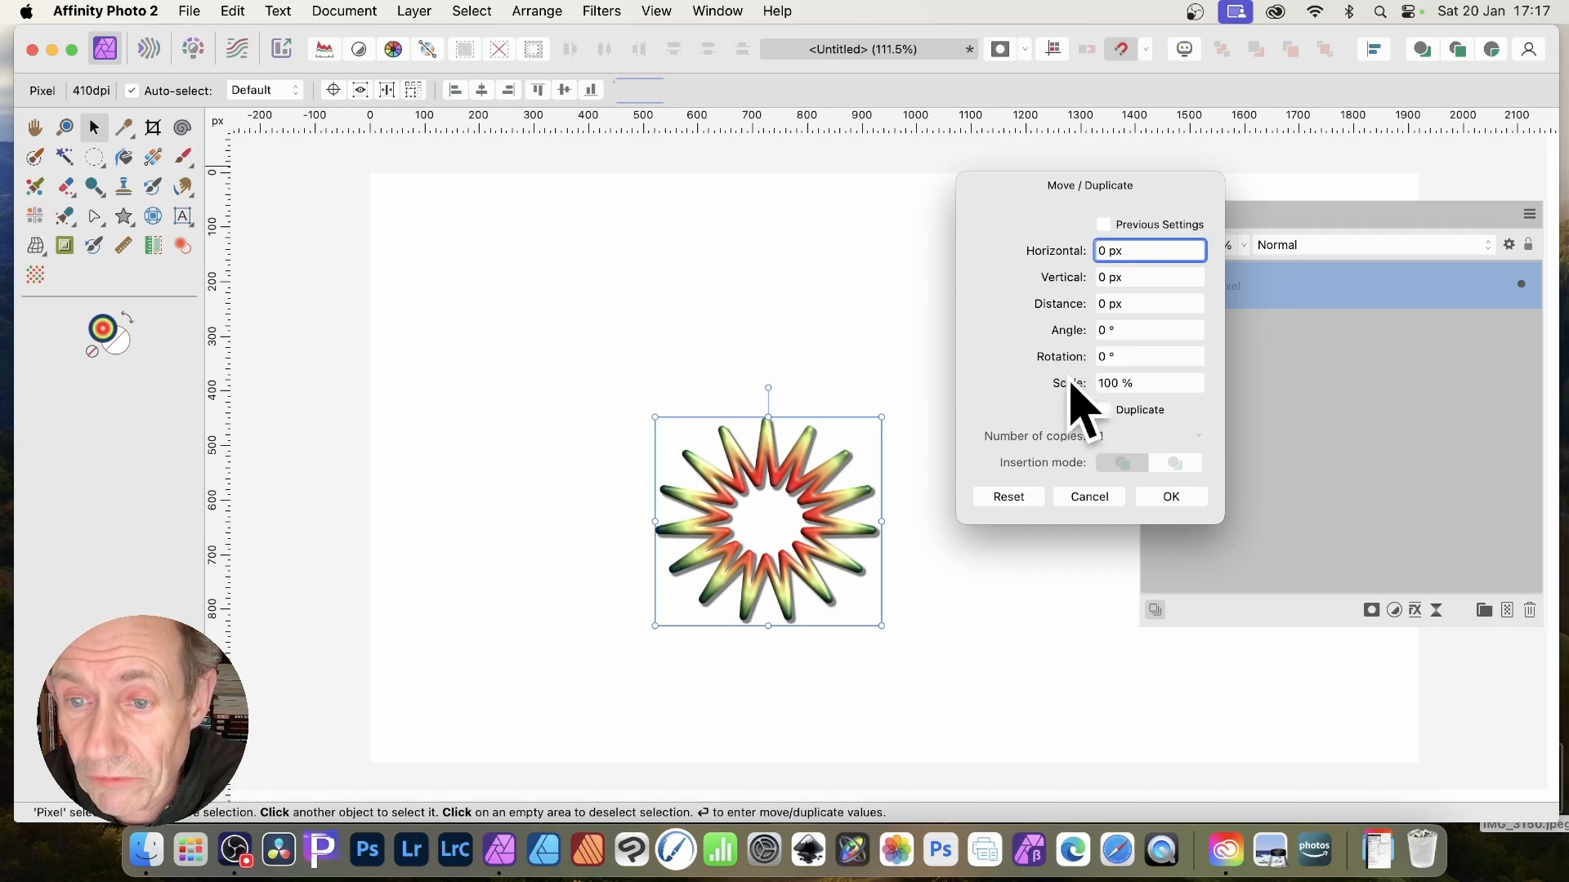
drag(1062, 360, 1065, 360)
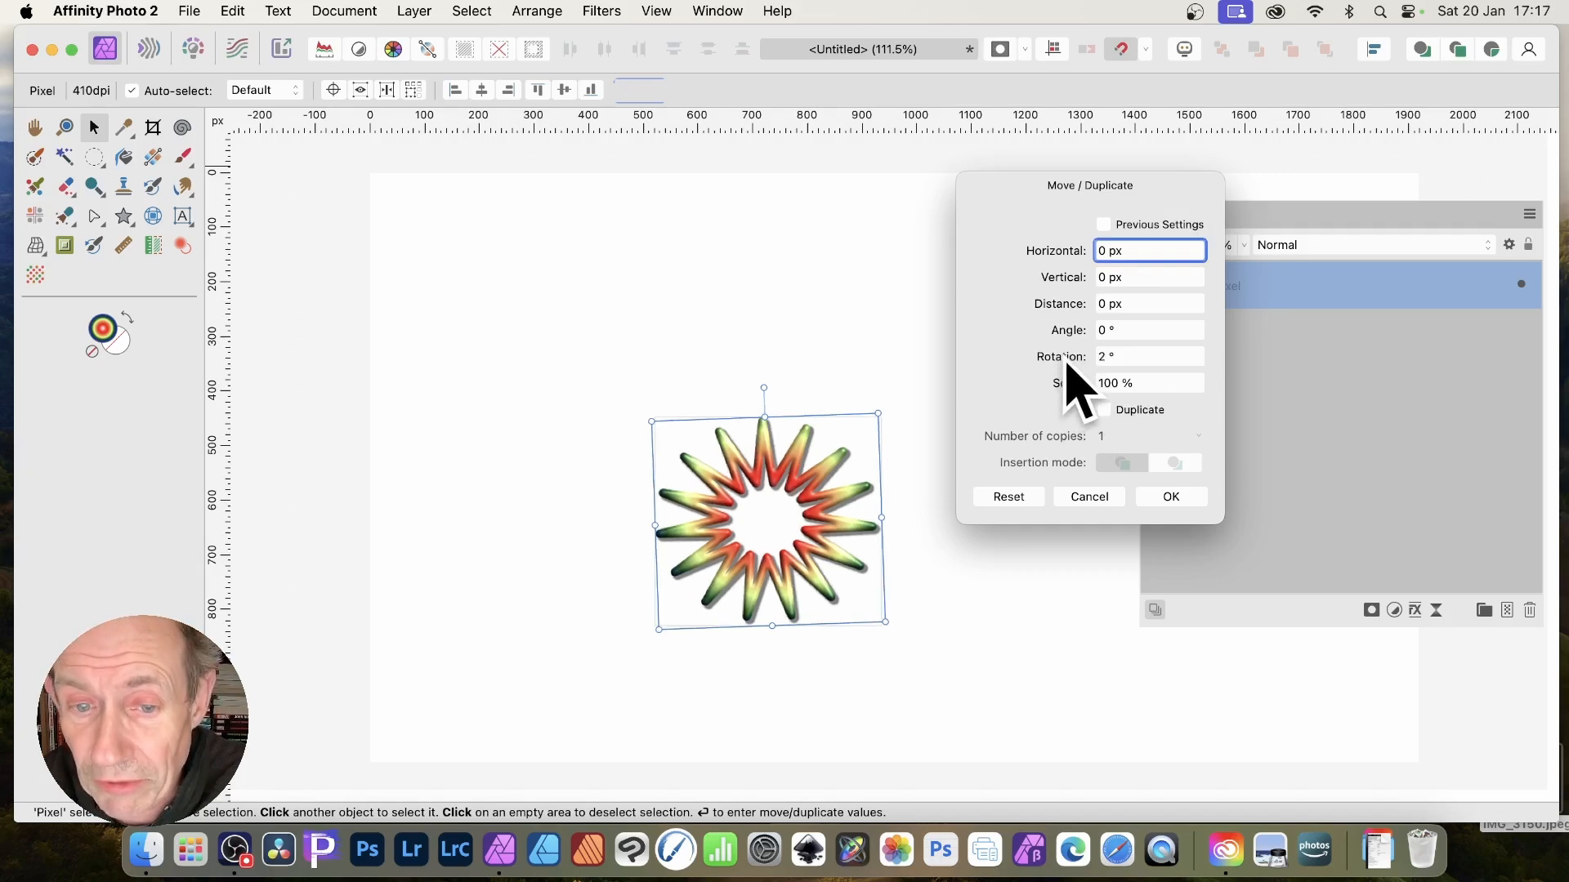
click(1104, 410)
drag(1050, 442, 1058, 443)
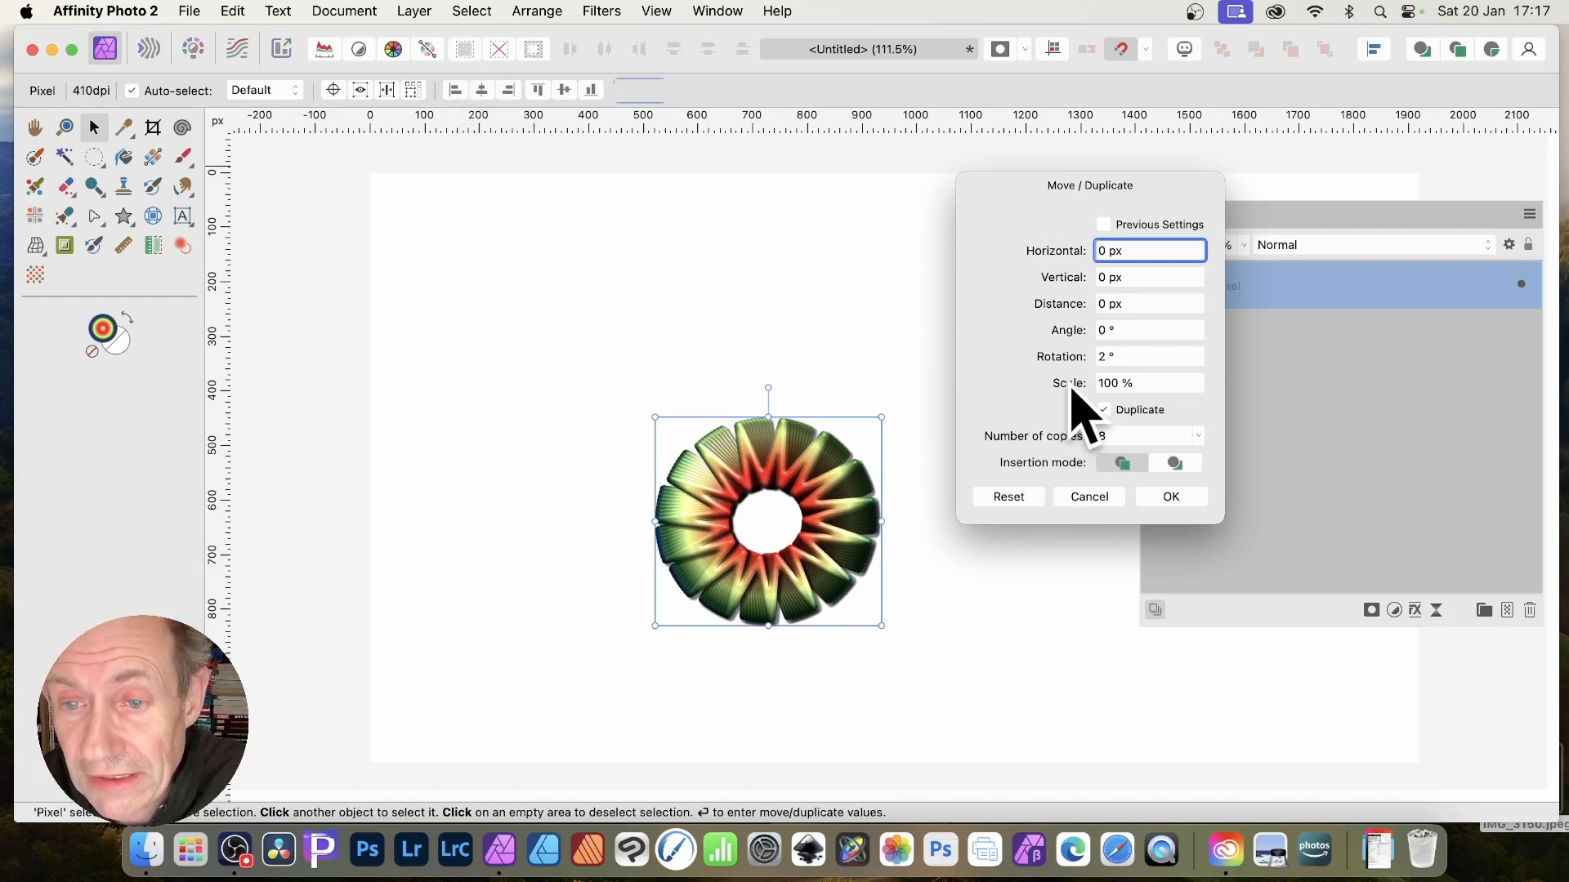
drag(1072, 389, 1120, 413)
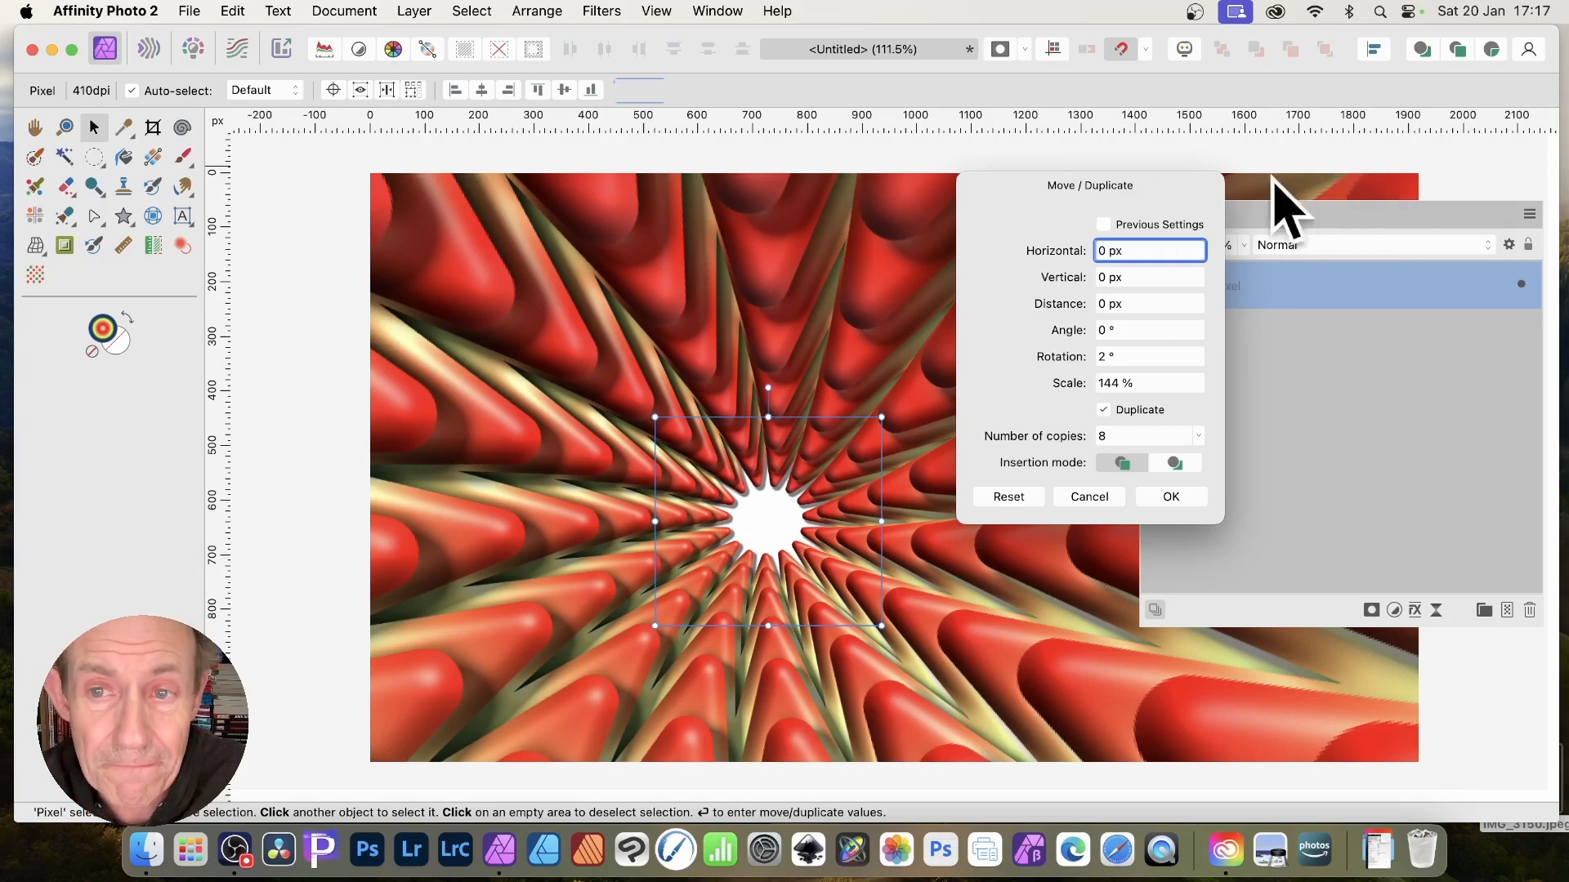
- Set the duplication's rotation to 17° and its number of copies to 21
drag(1045, 196, 1099, 199)
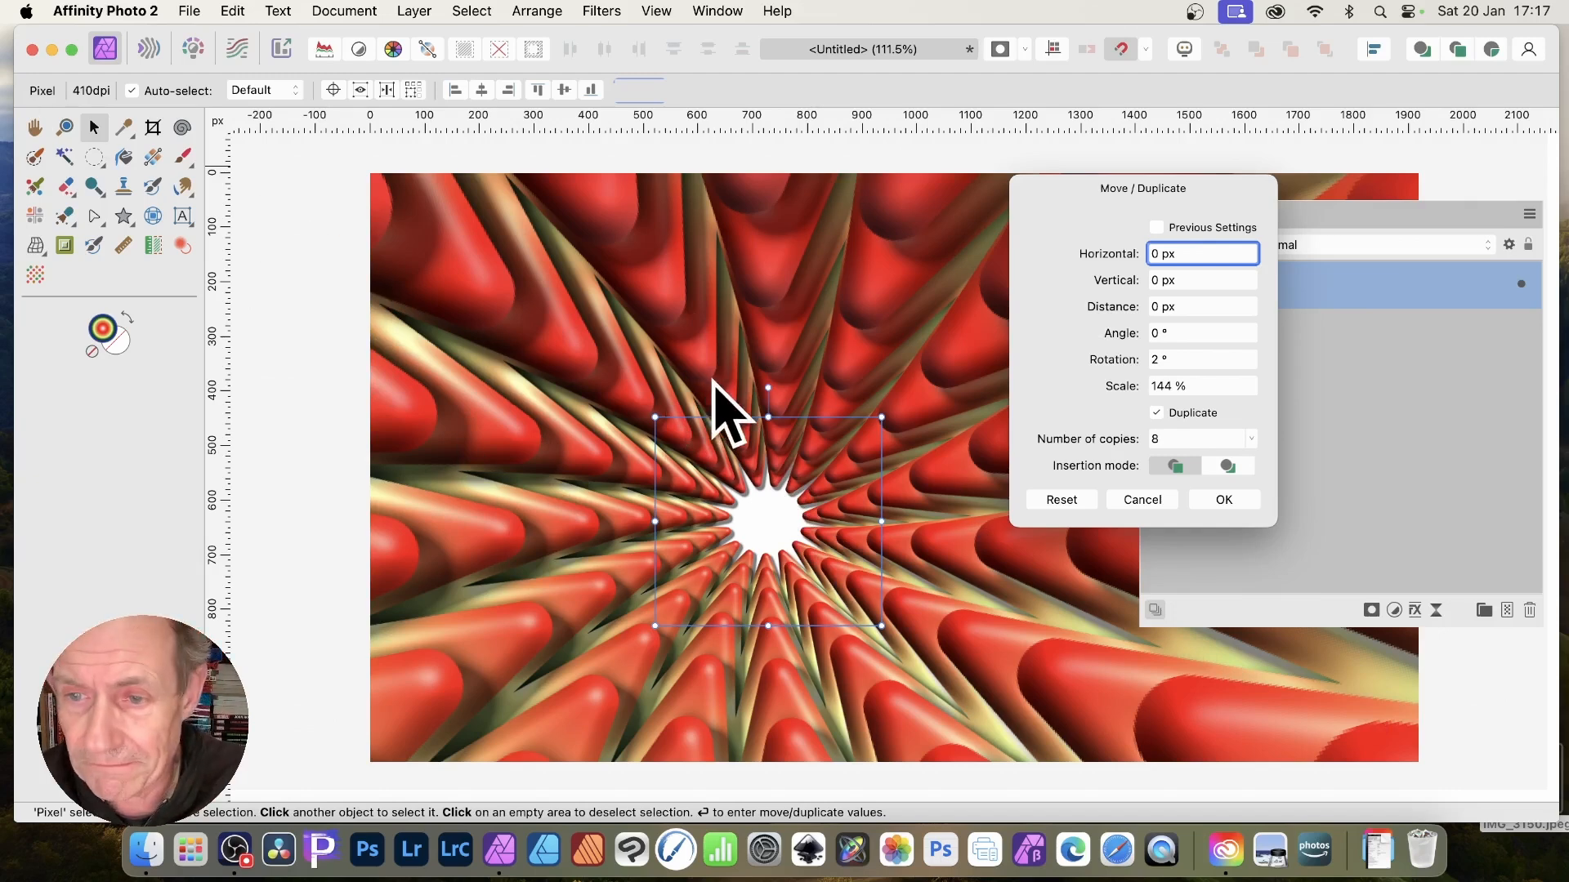
scroll(1121, 373, up, 4)
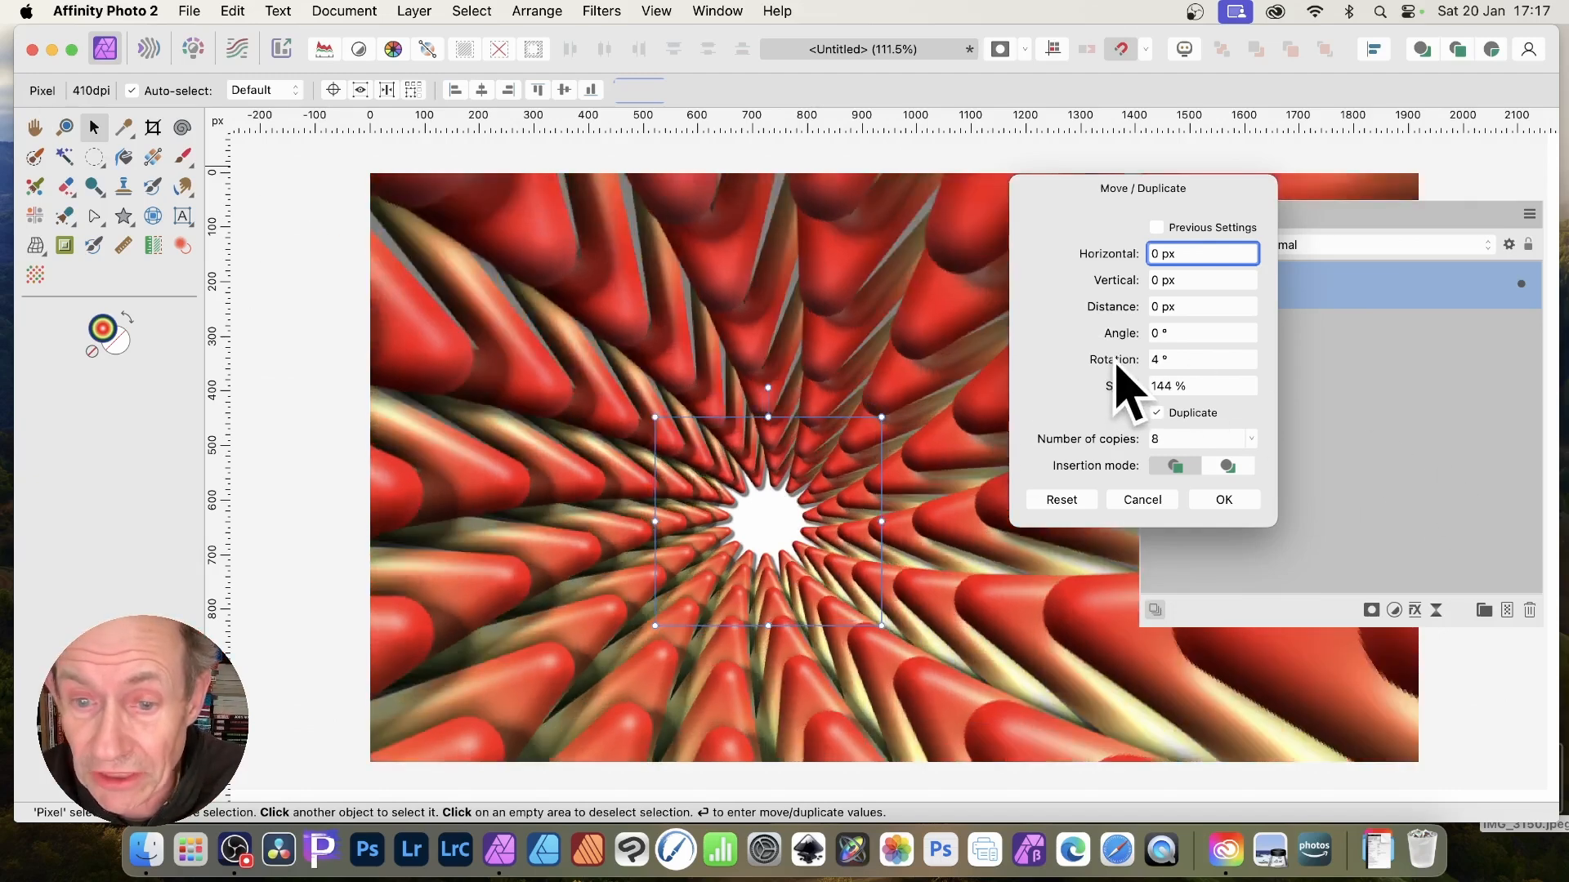
scroll(1120, 367, up, 9)
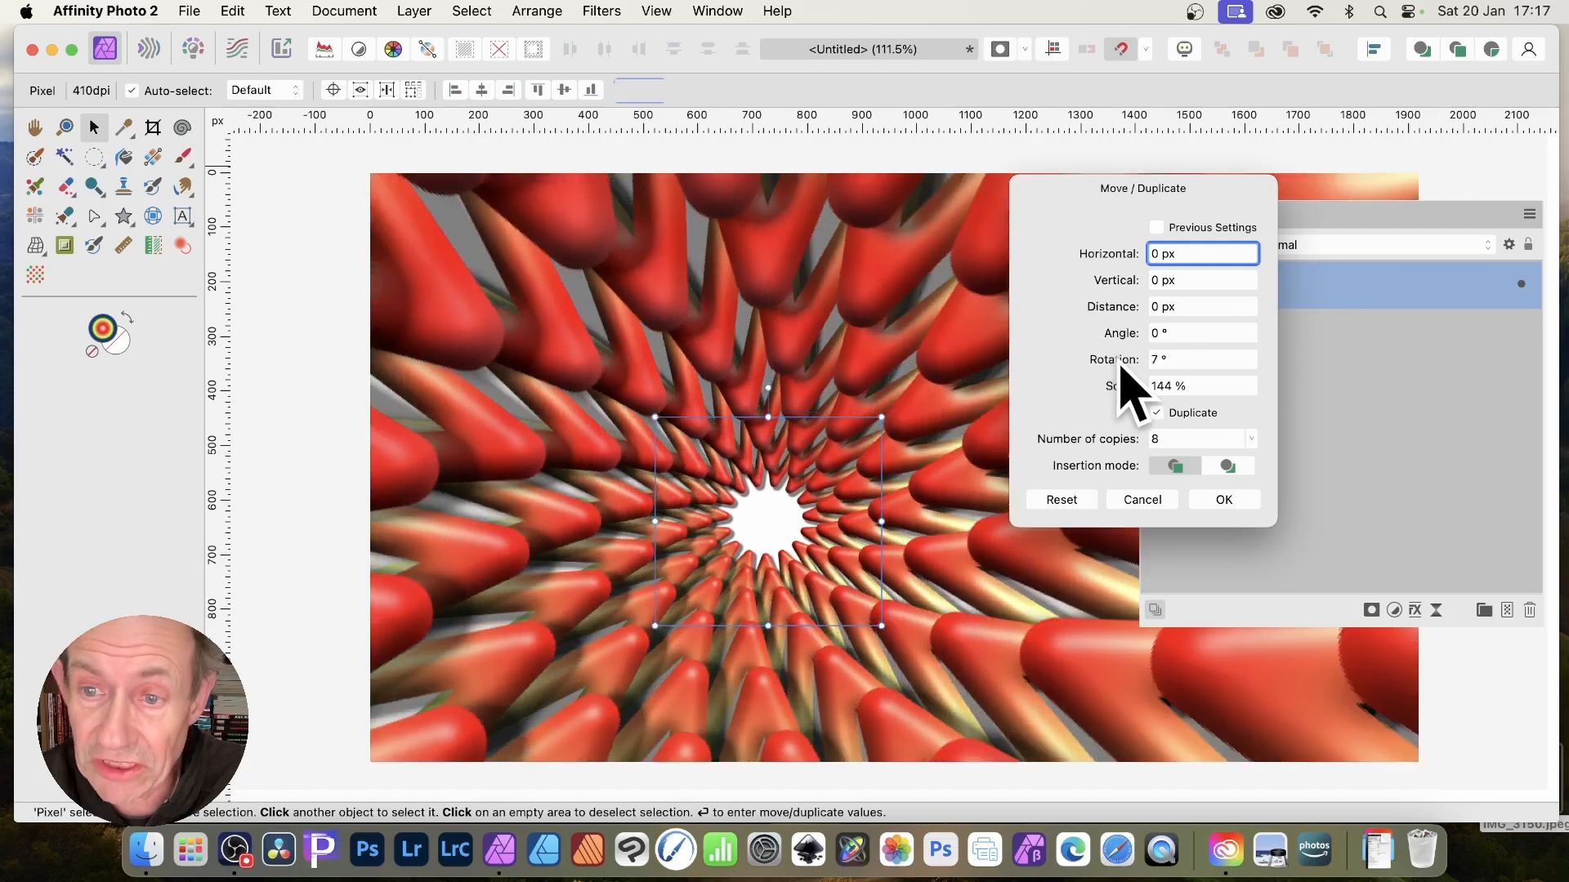
scroll(1129, 367, up, 4)
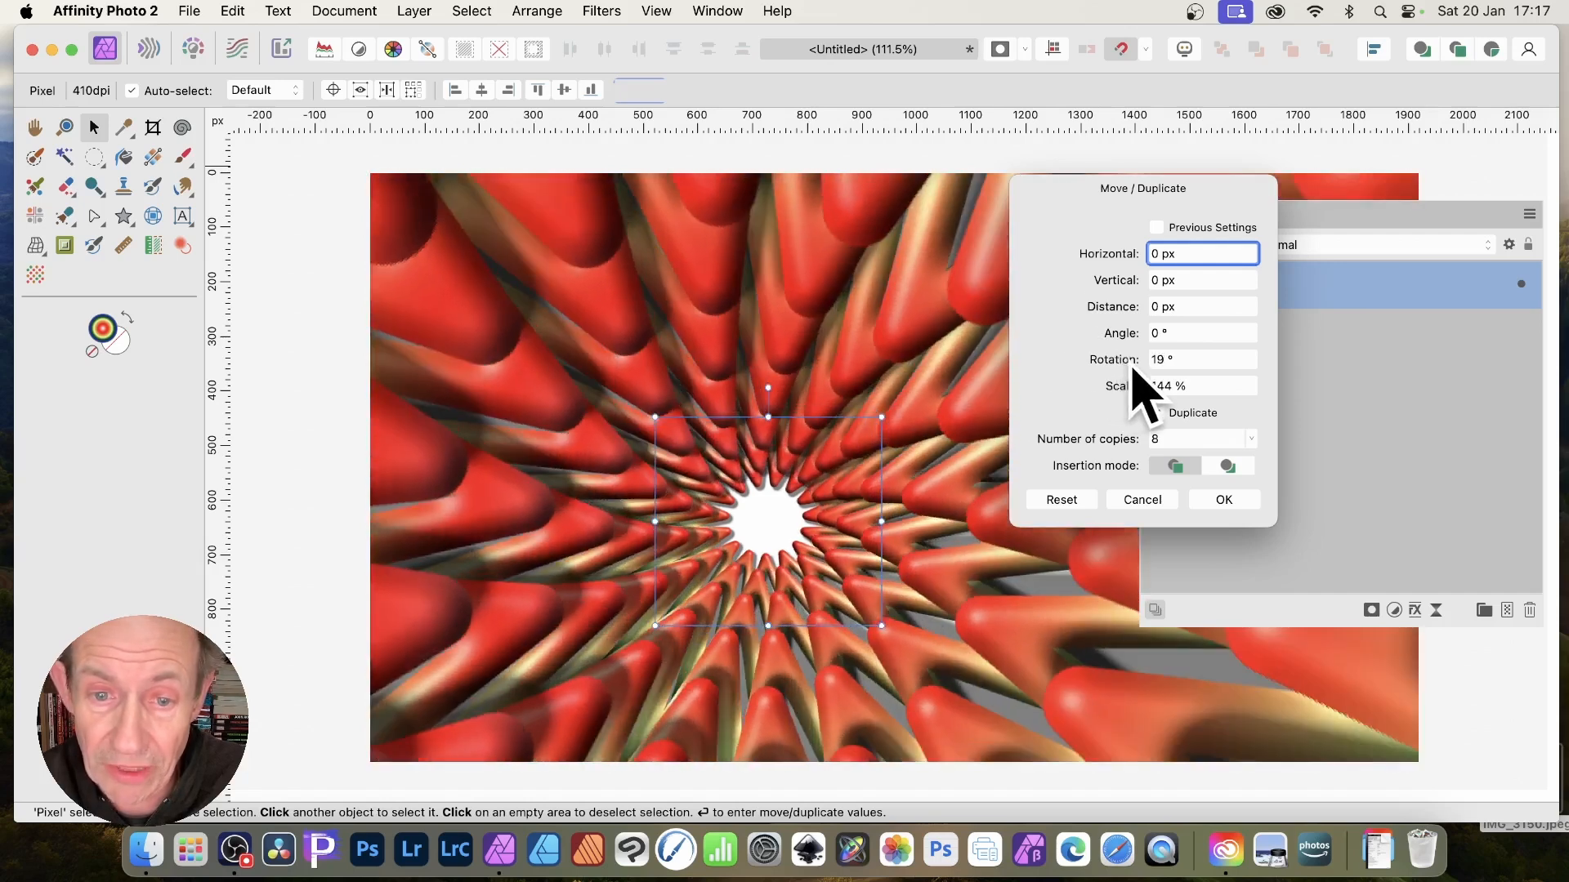
scroll(1134, 371, down, 2)
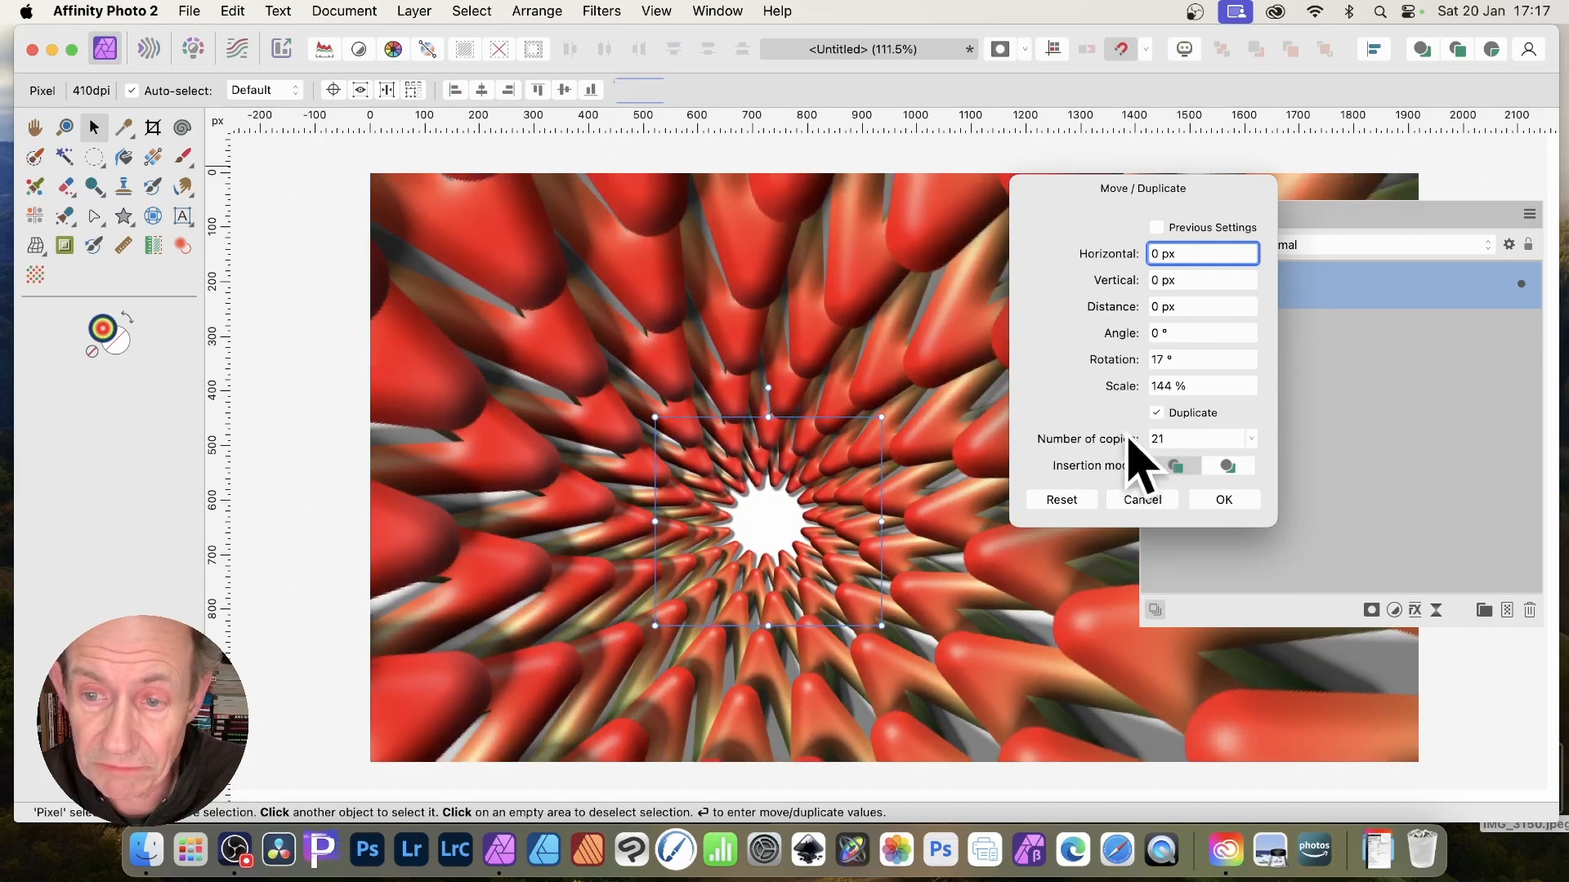
- Set the duplication's scale to 111 % and the number of copies to 26, and apply it
drag(1126, 393, 1100, 391)
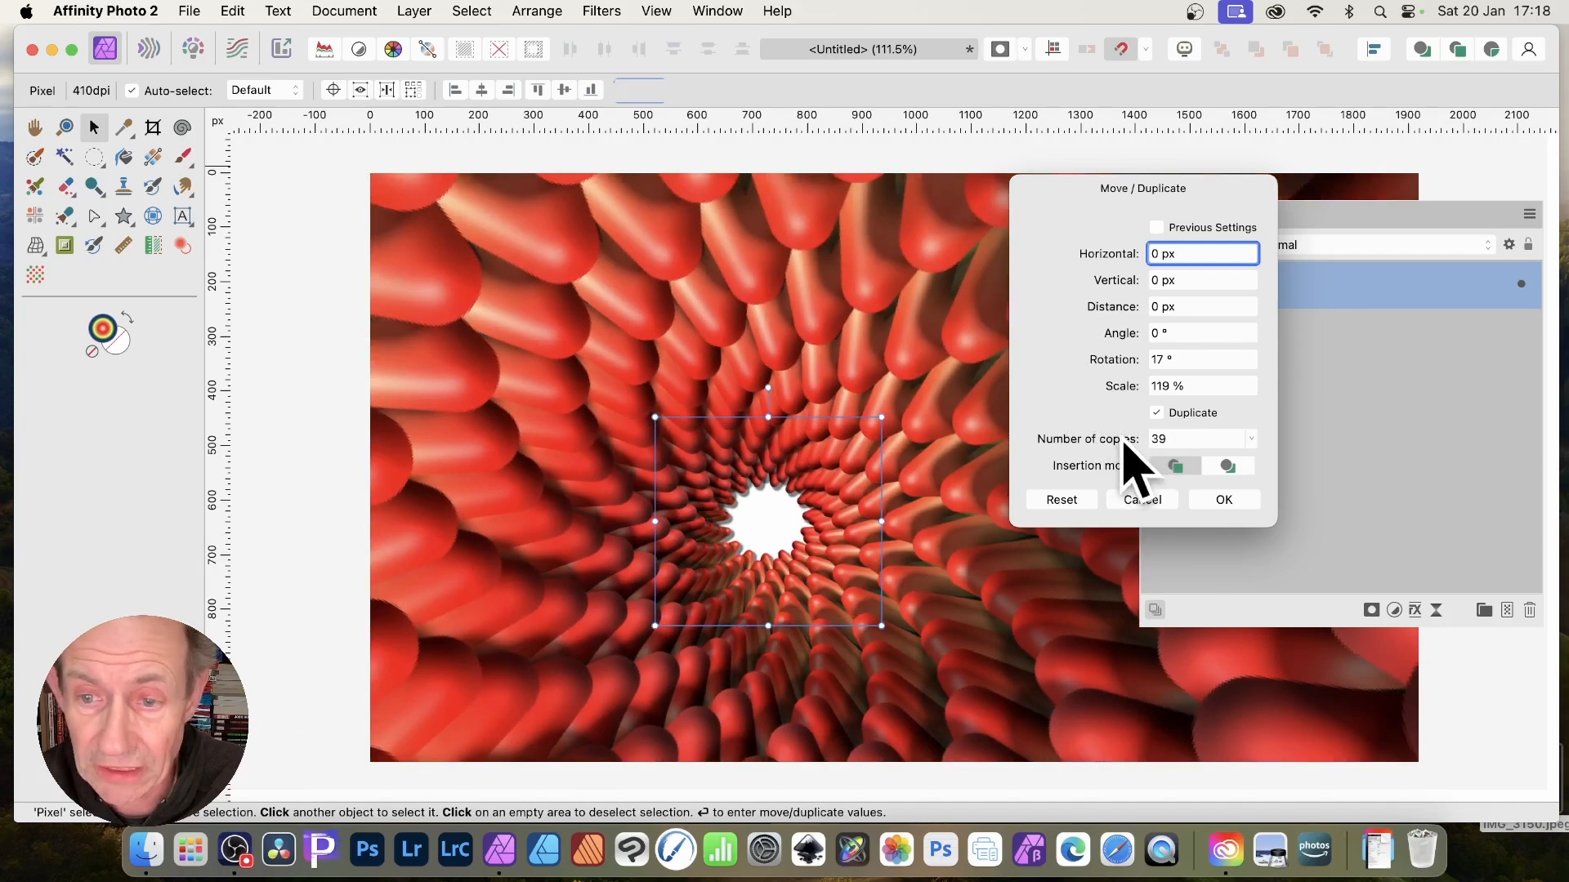
drag(1100, 444, 1096, 442)
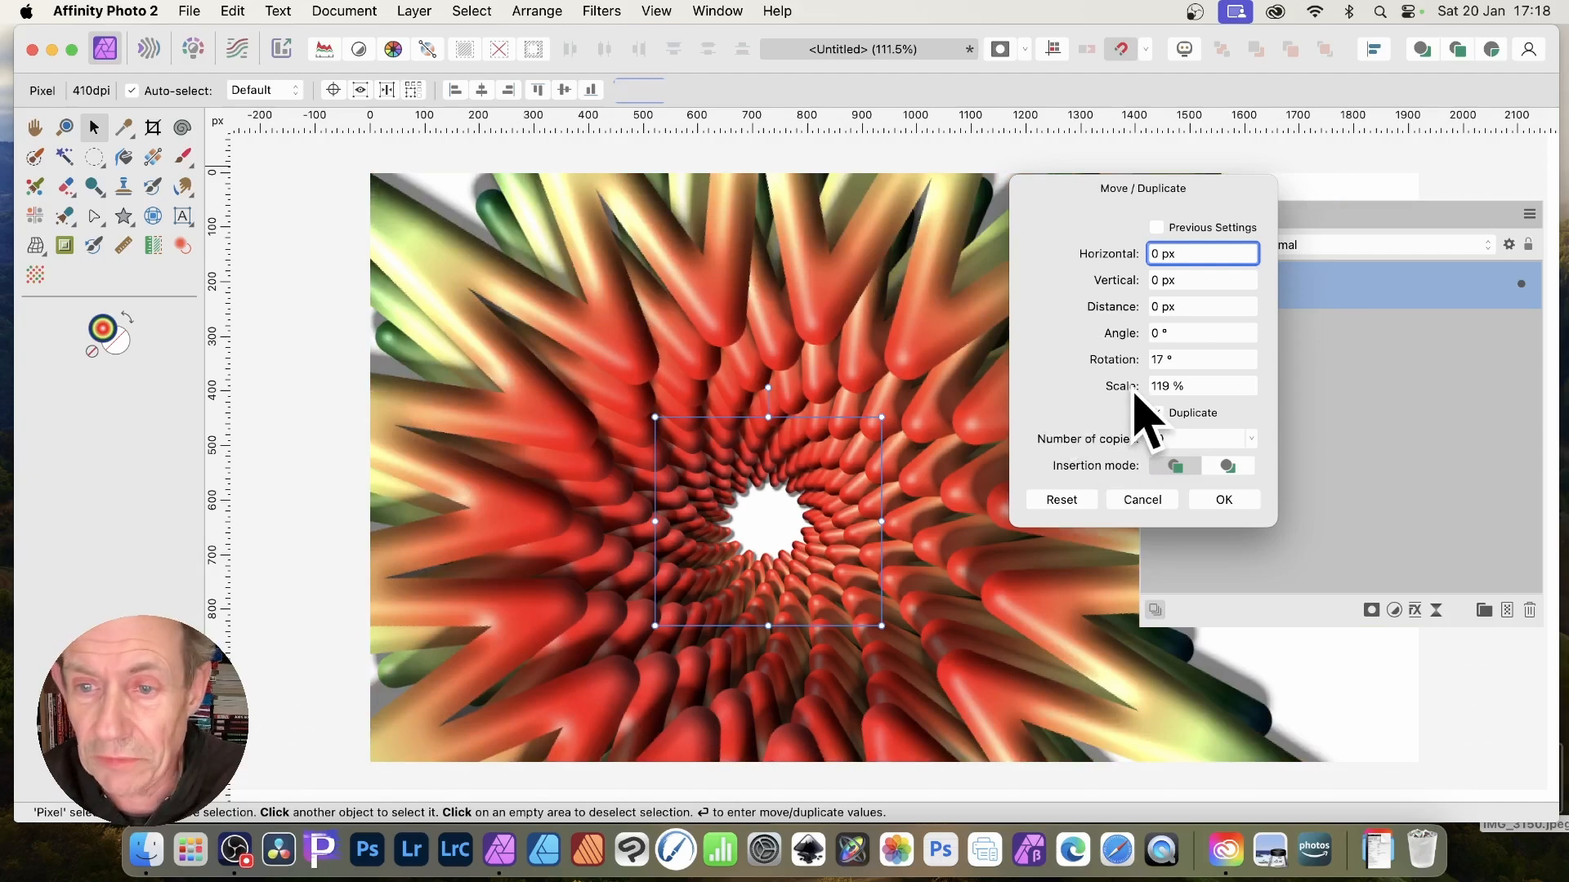
drag(1130, 392, 1120, 390)
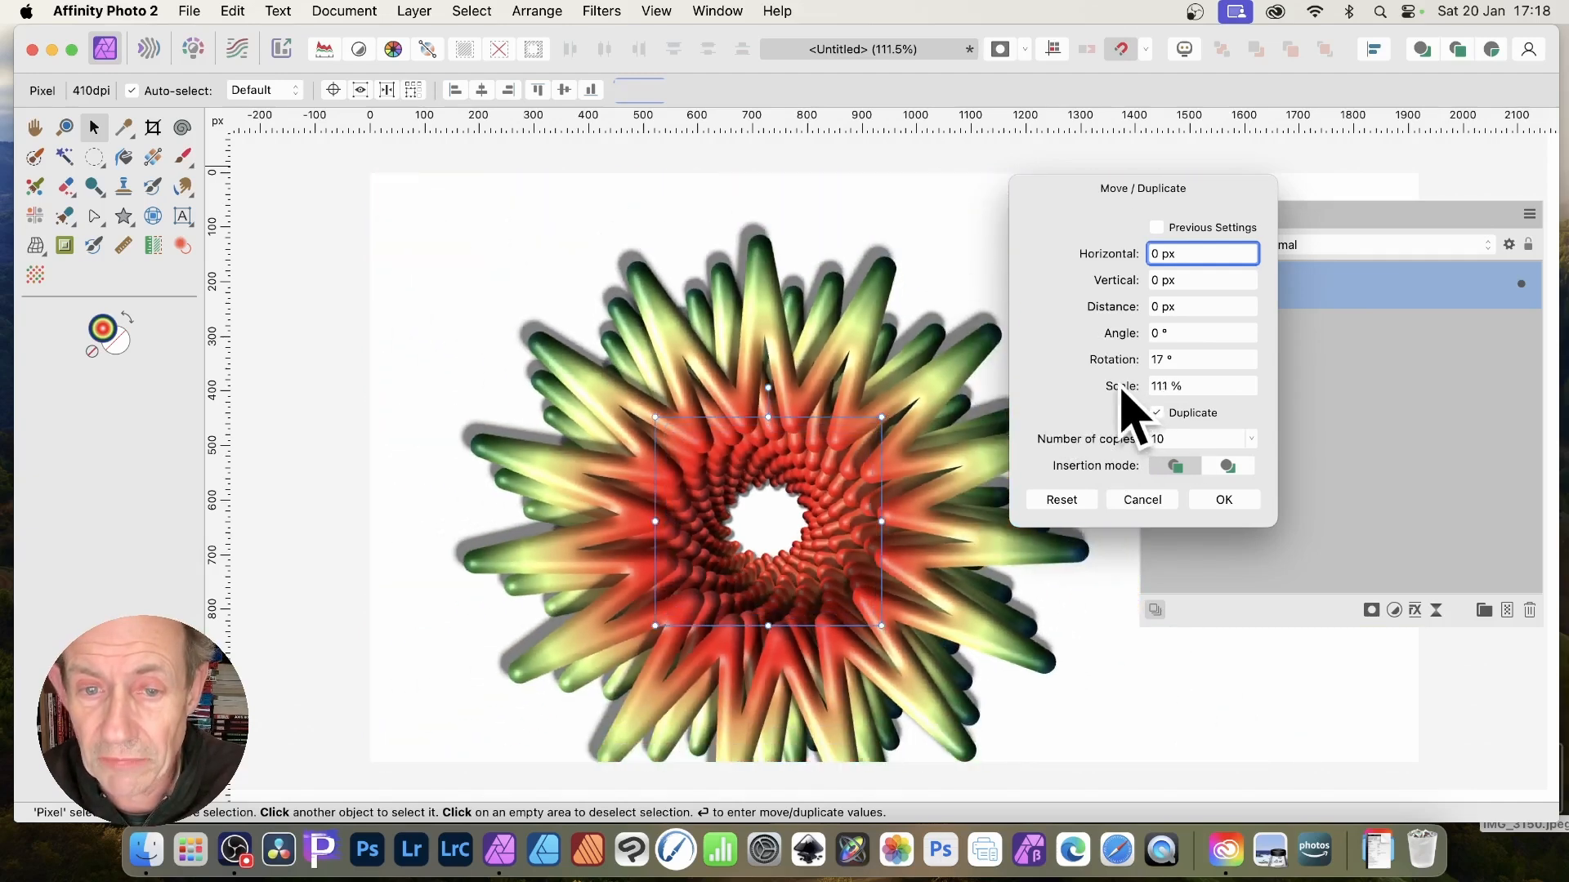
drag(1085, 443, 1096, 443)
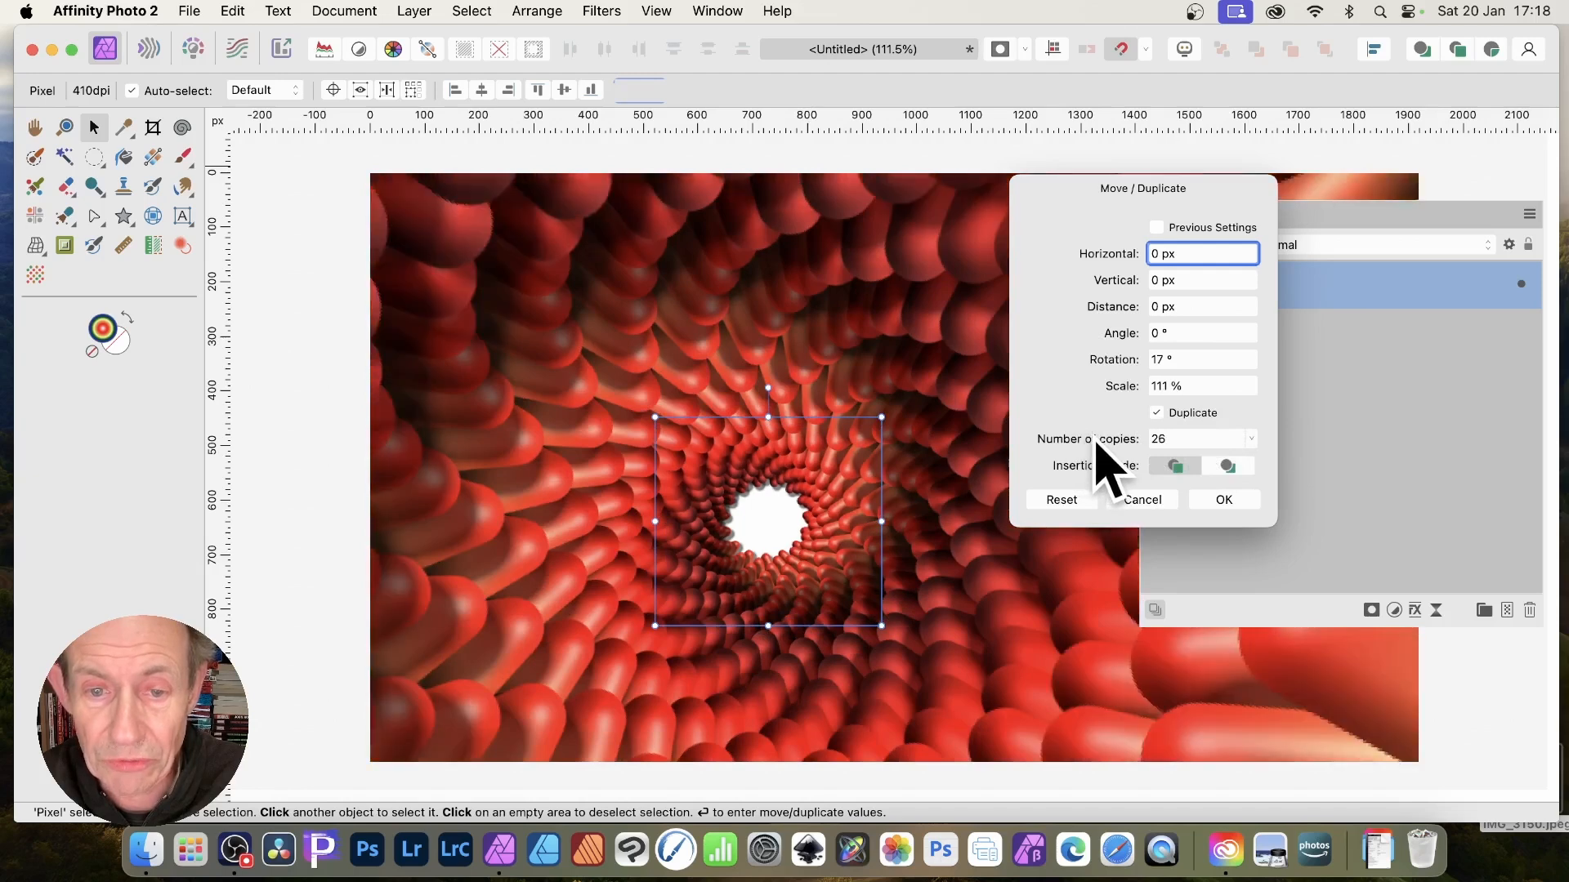
drag(1096, 199, 1305, 235)
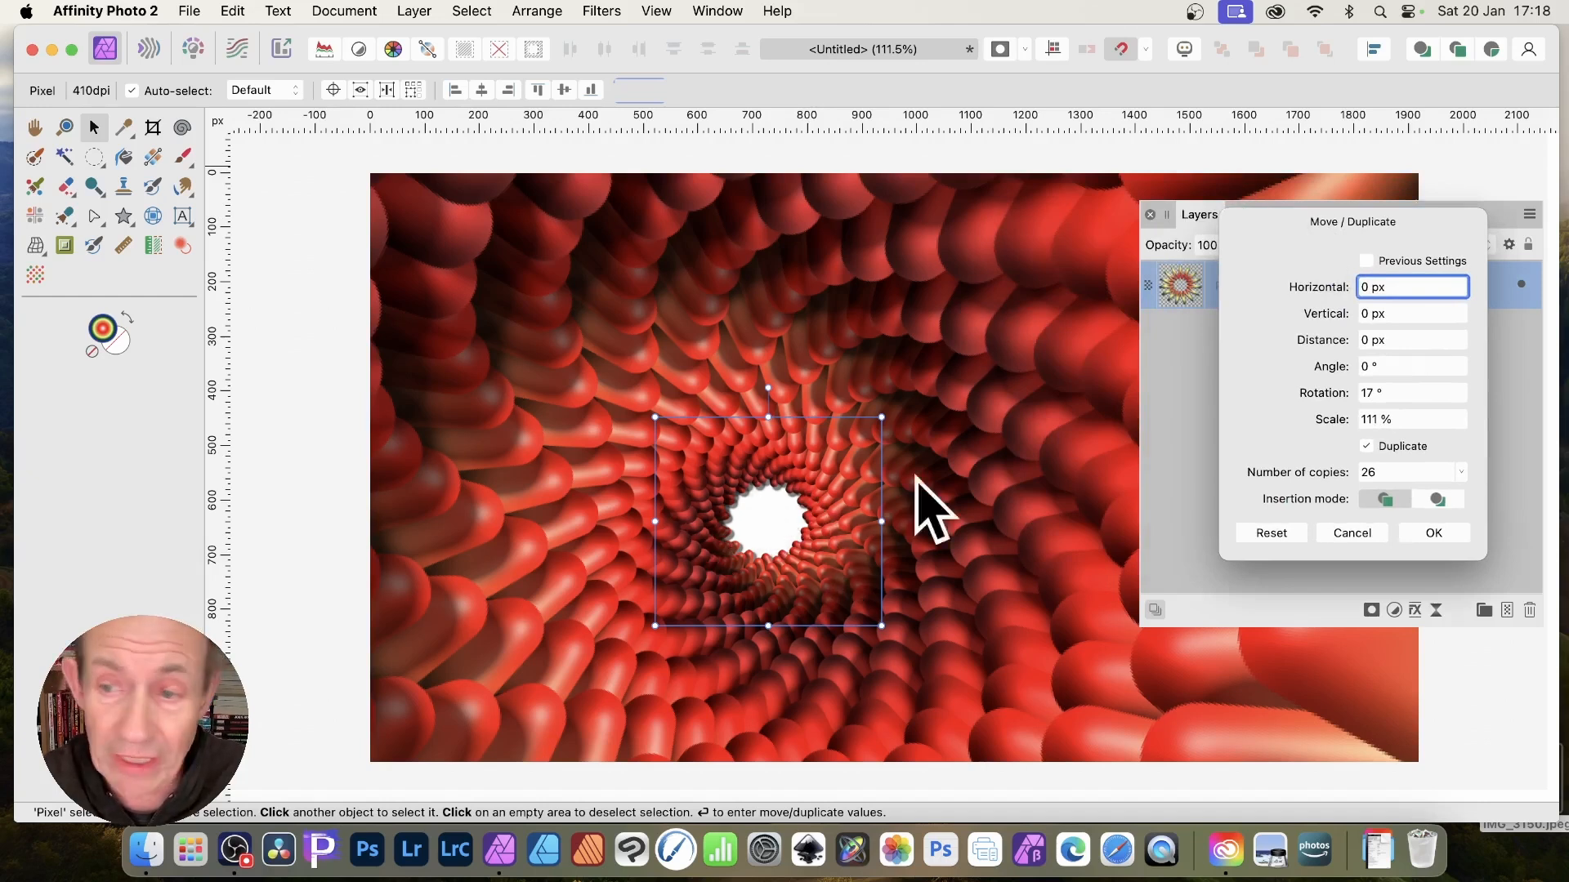
click(1438, 536)
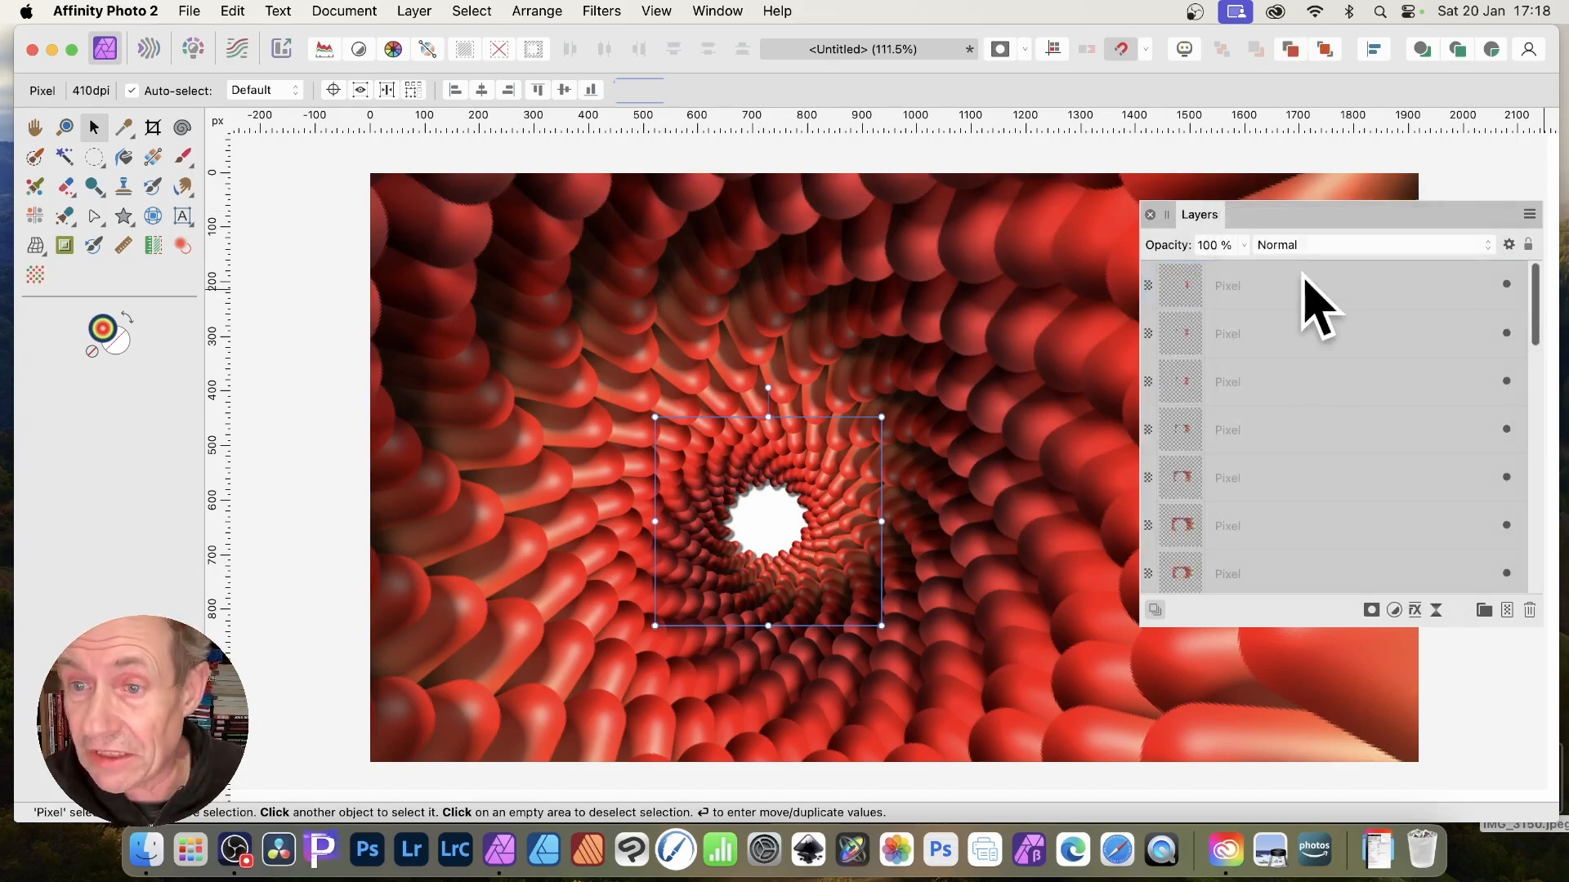
- Select all the star layers and combine them into one group
click(1280, 288)
drag(1533, 280, 1533, 602)
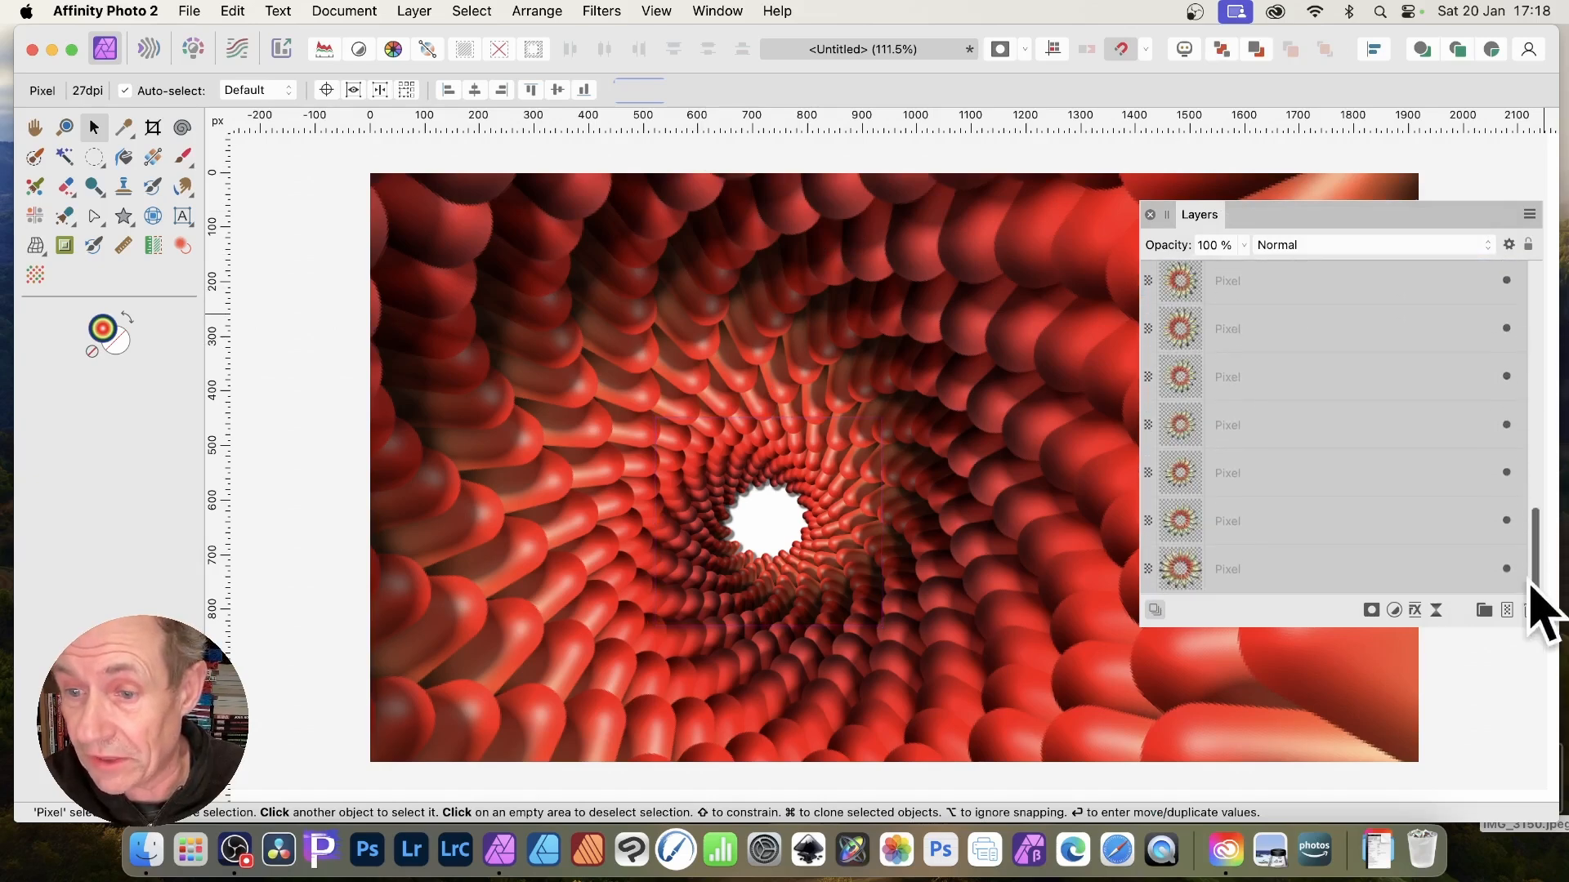
key(super+a)
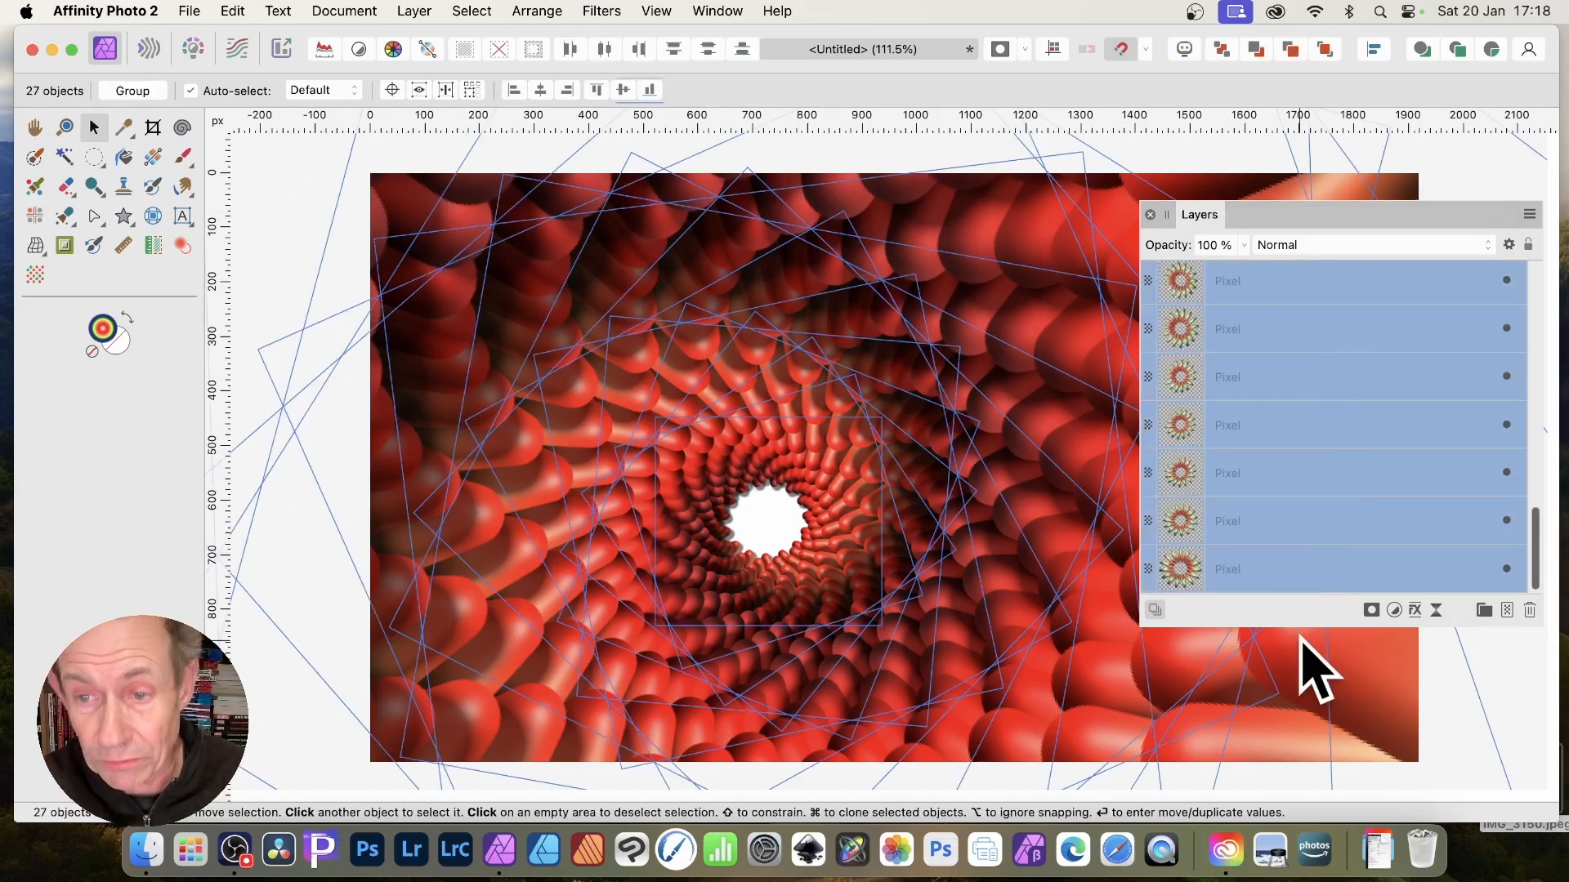
right_click(1250, 277)
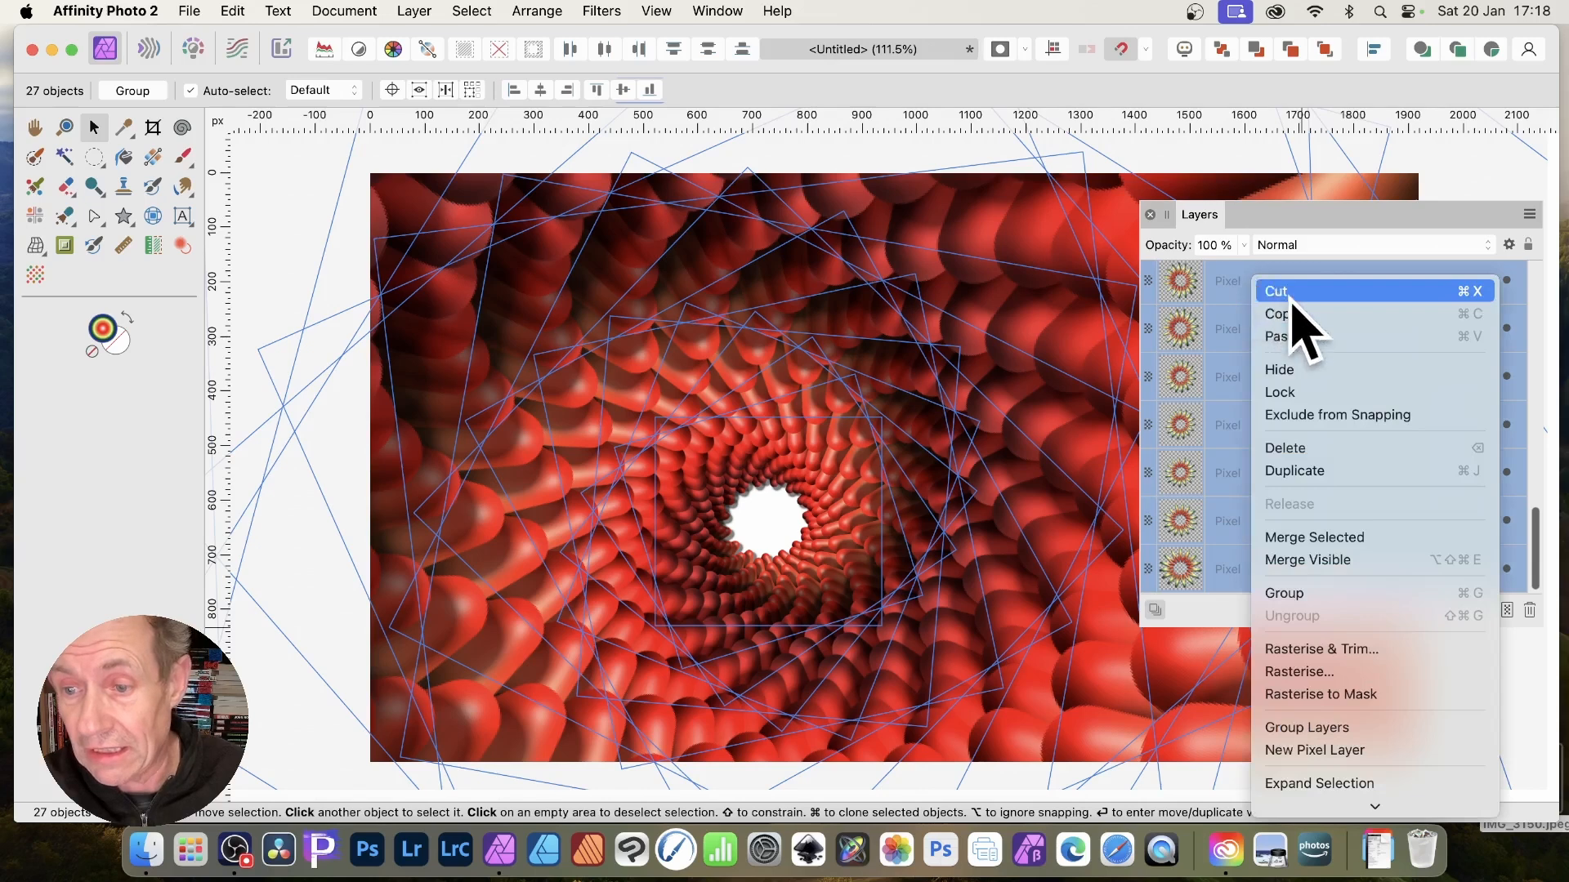
click(1323, 599)
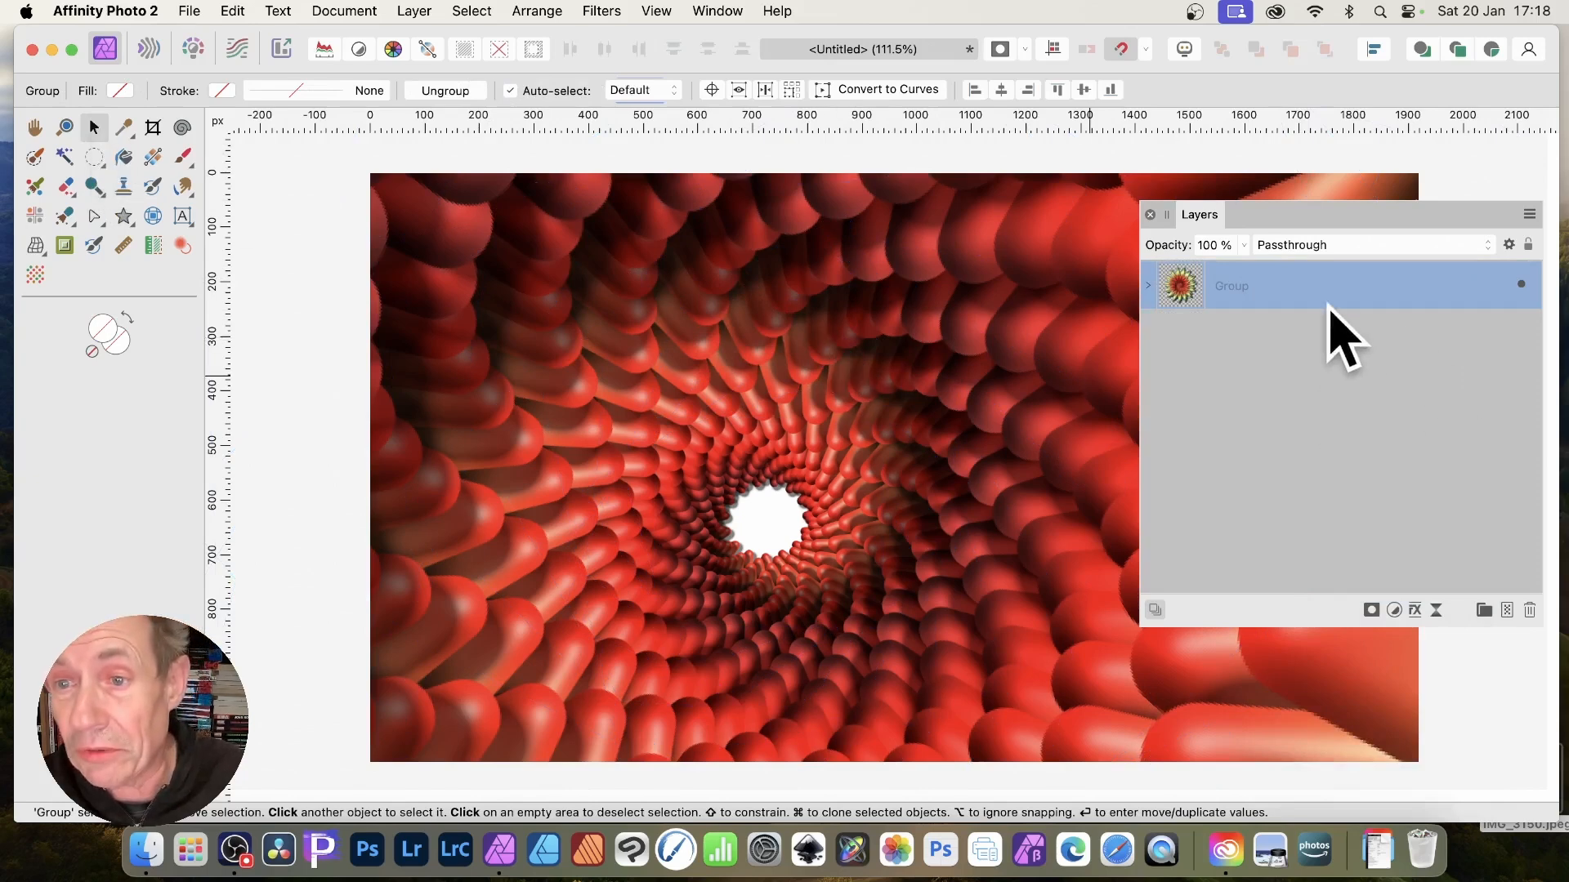
- Rasterise the group and move the spiral up and right so its white hole sits near the middle of the page
right_click(1226, 284)
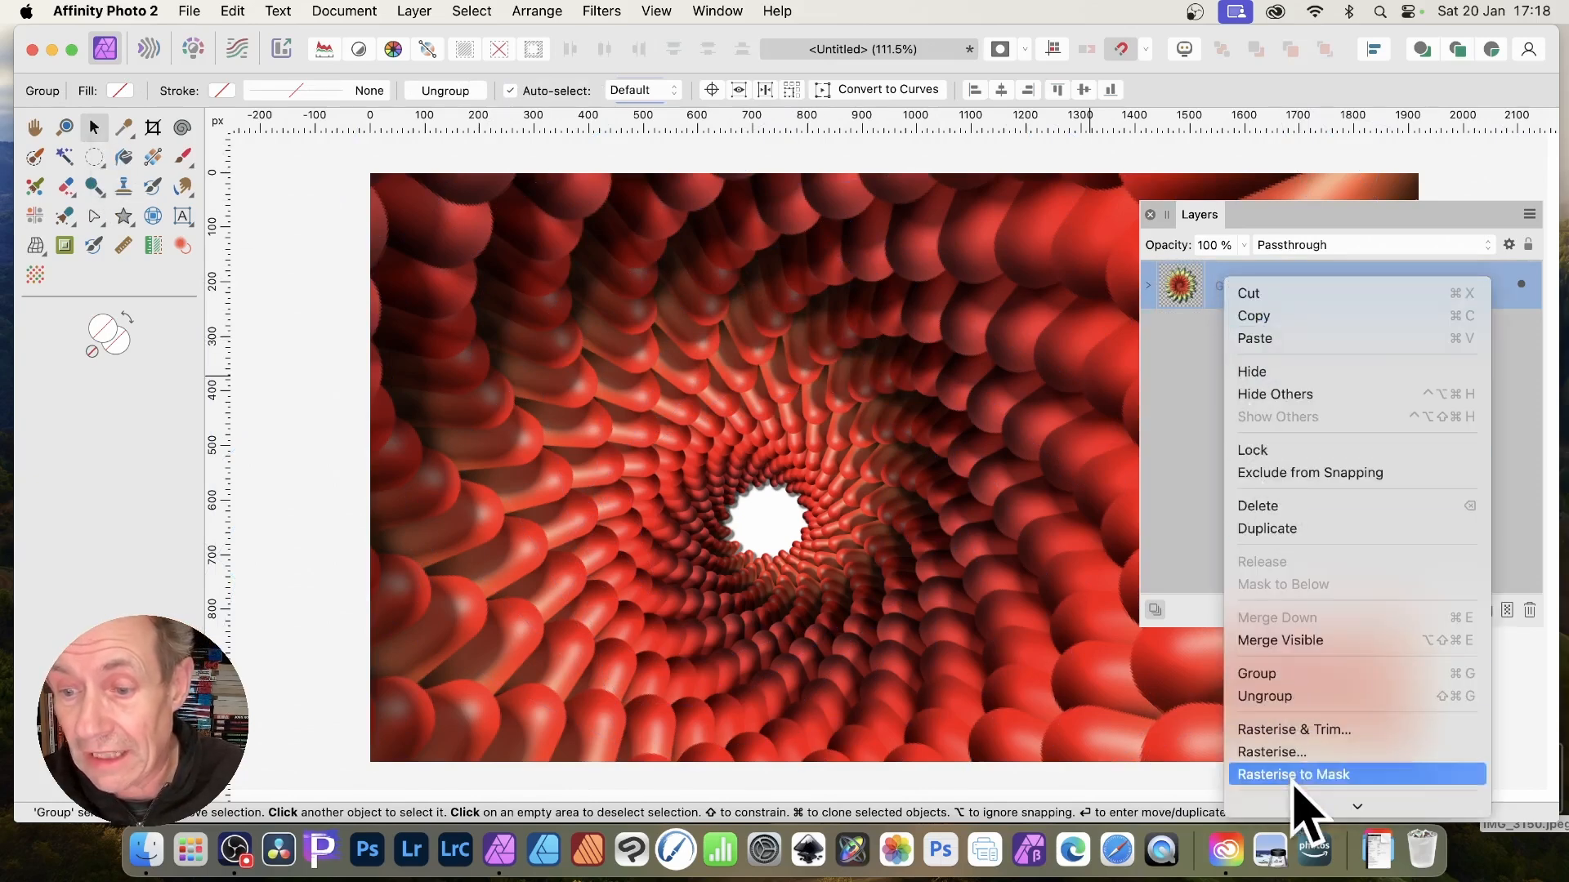
click(1305, 755)
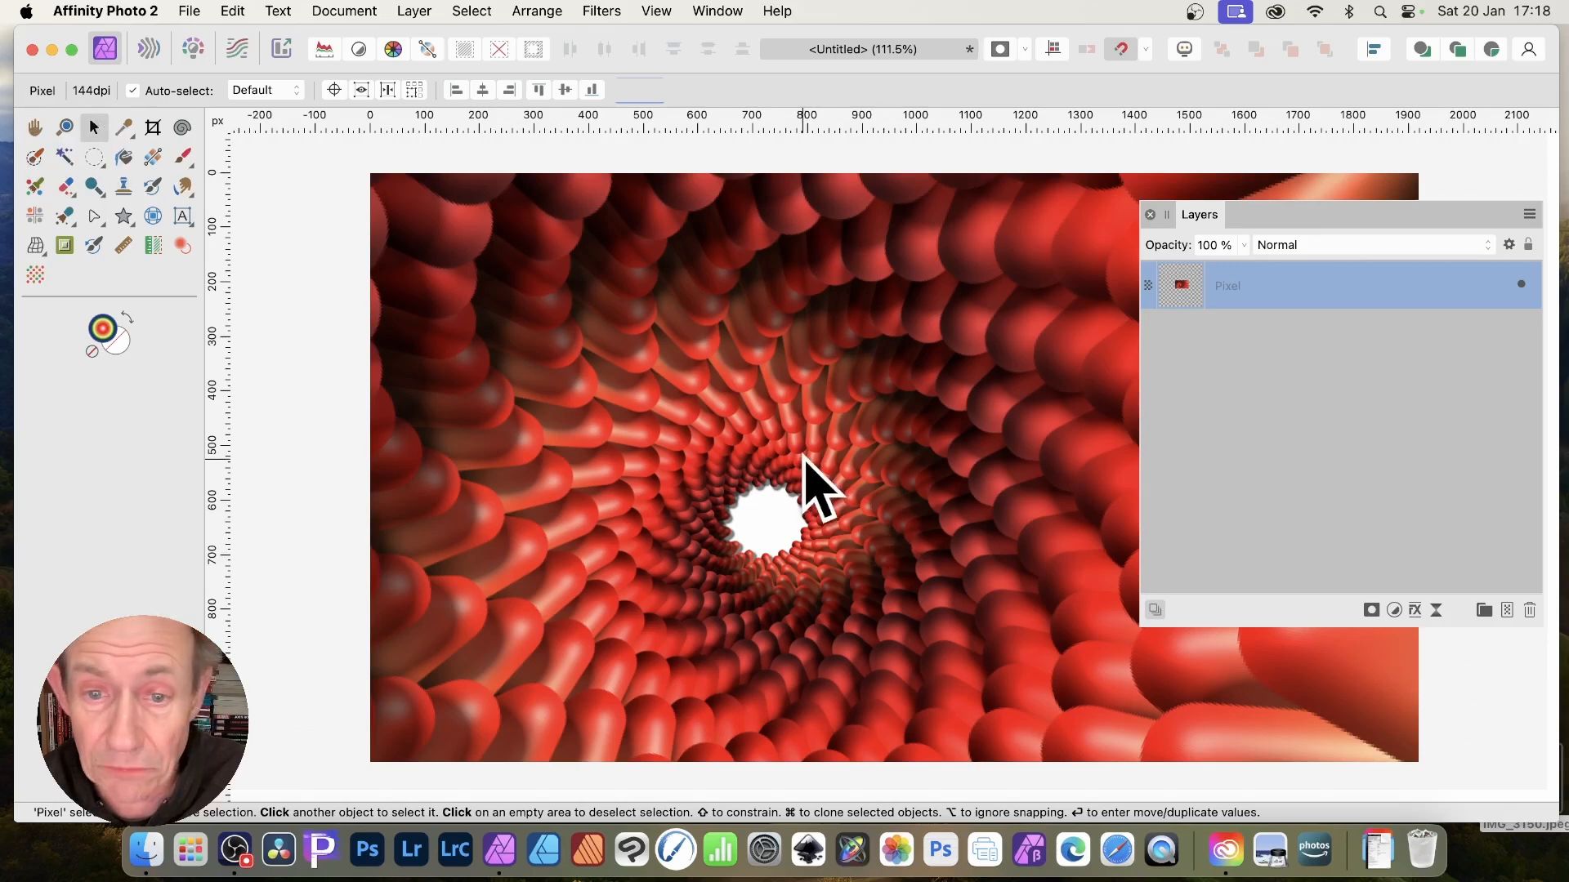
drag(806, 427, 908, 353)
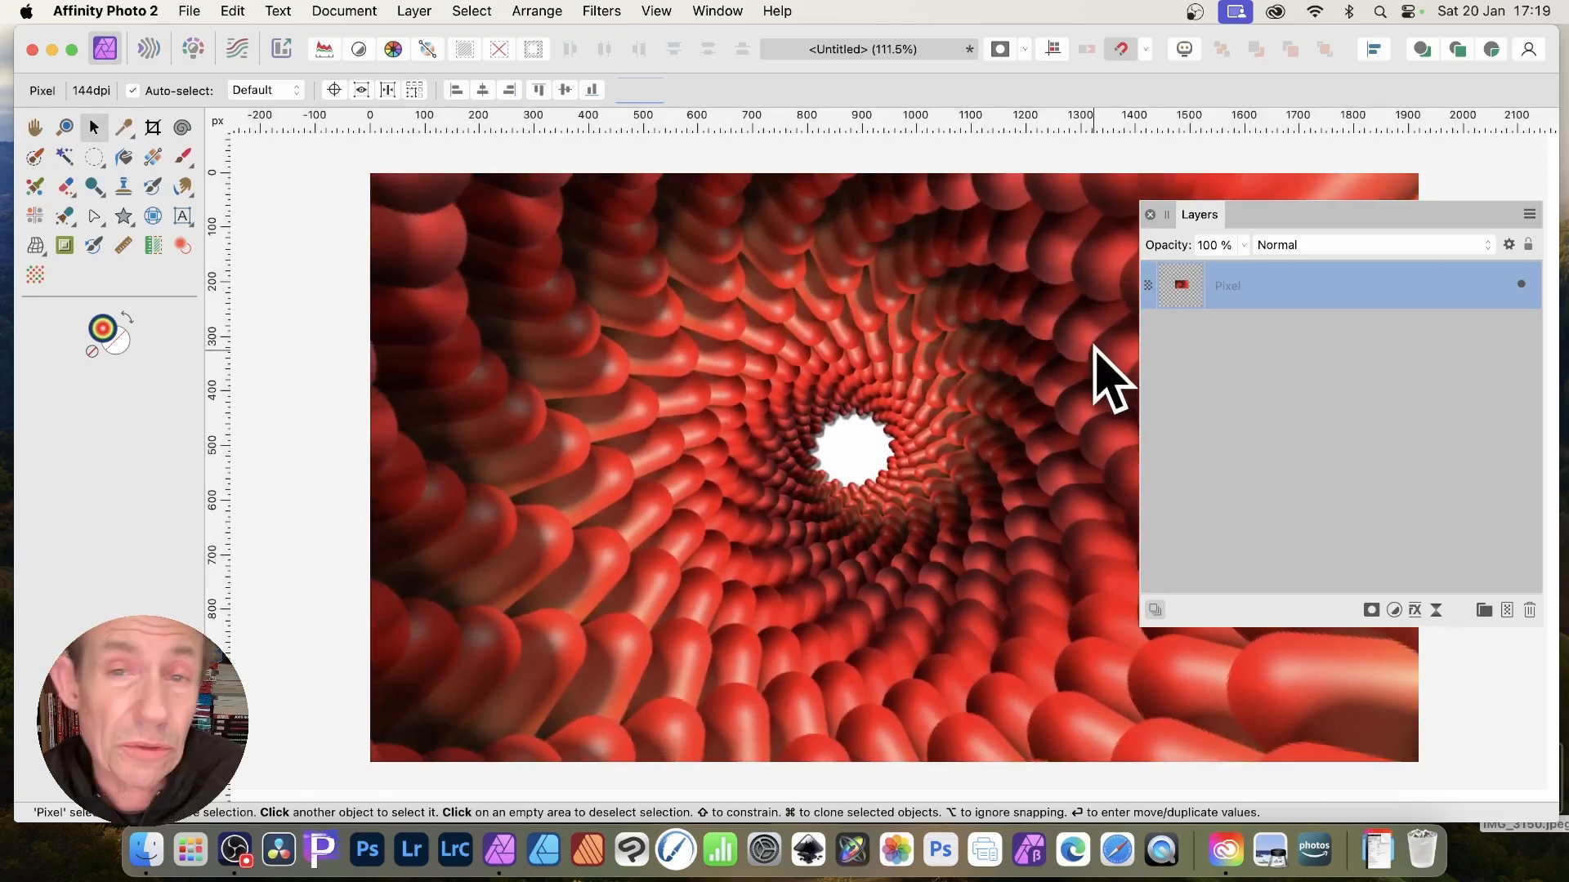
key(Return)
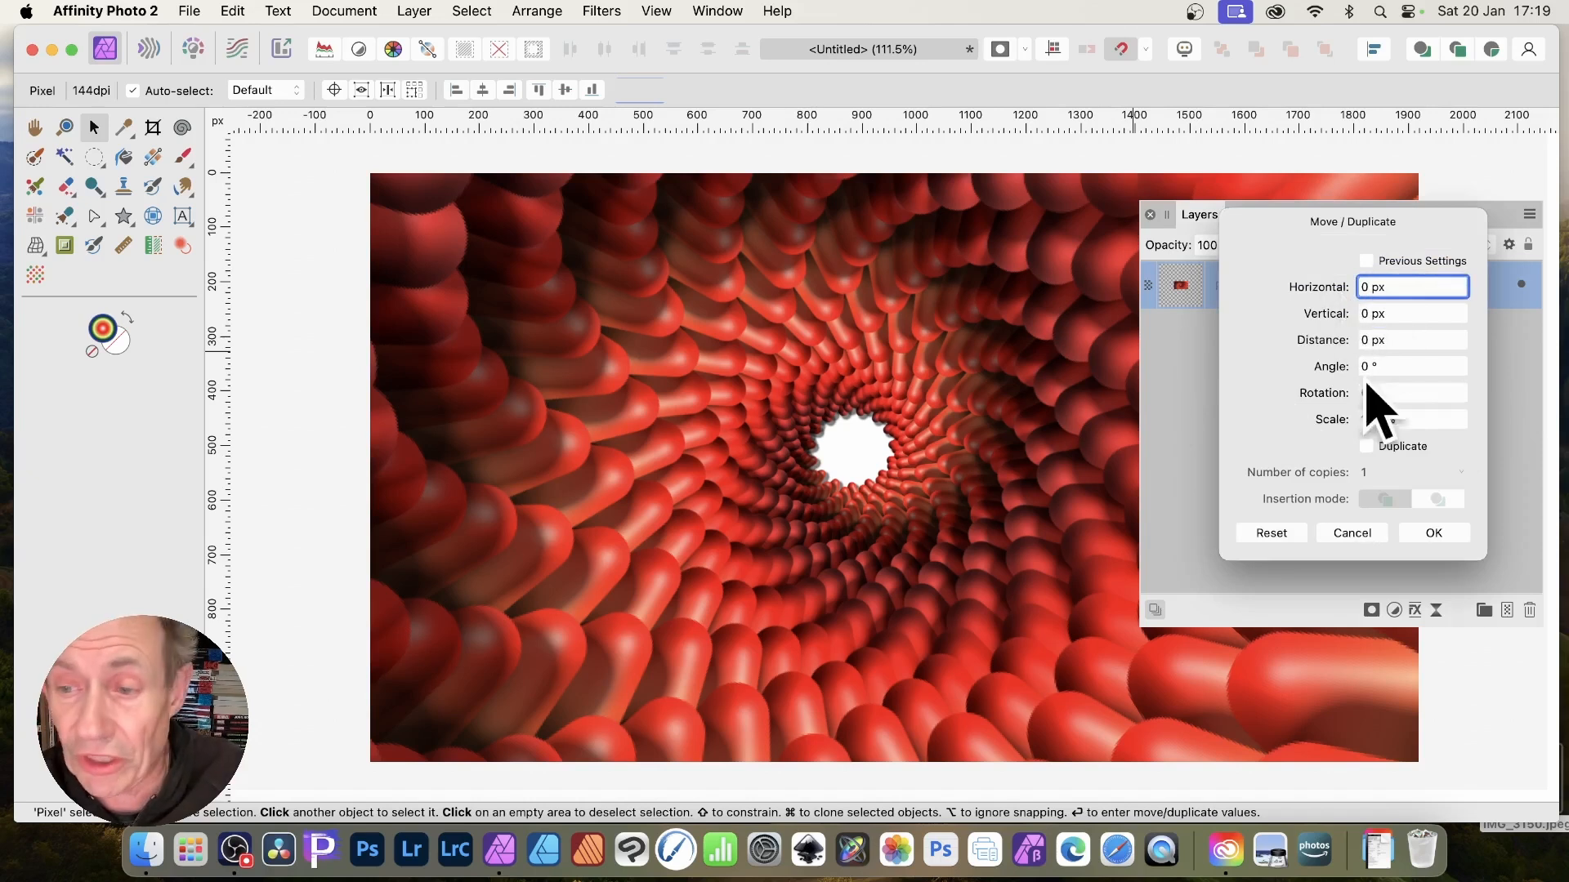
click(1368, 447)
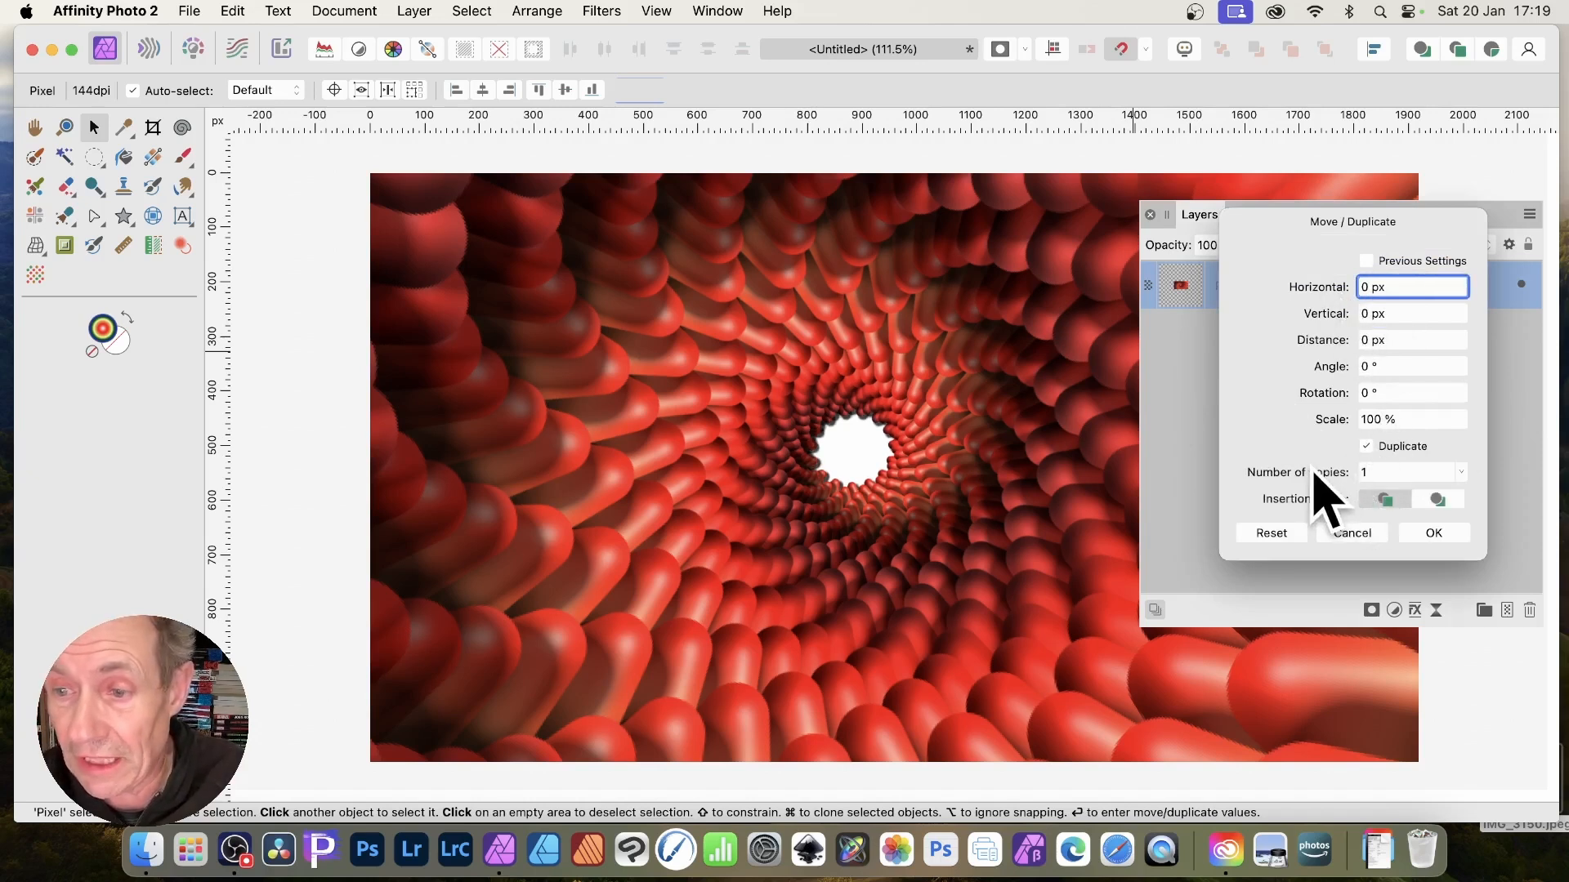
drag(1316, 468, 1299, 469)
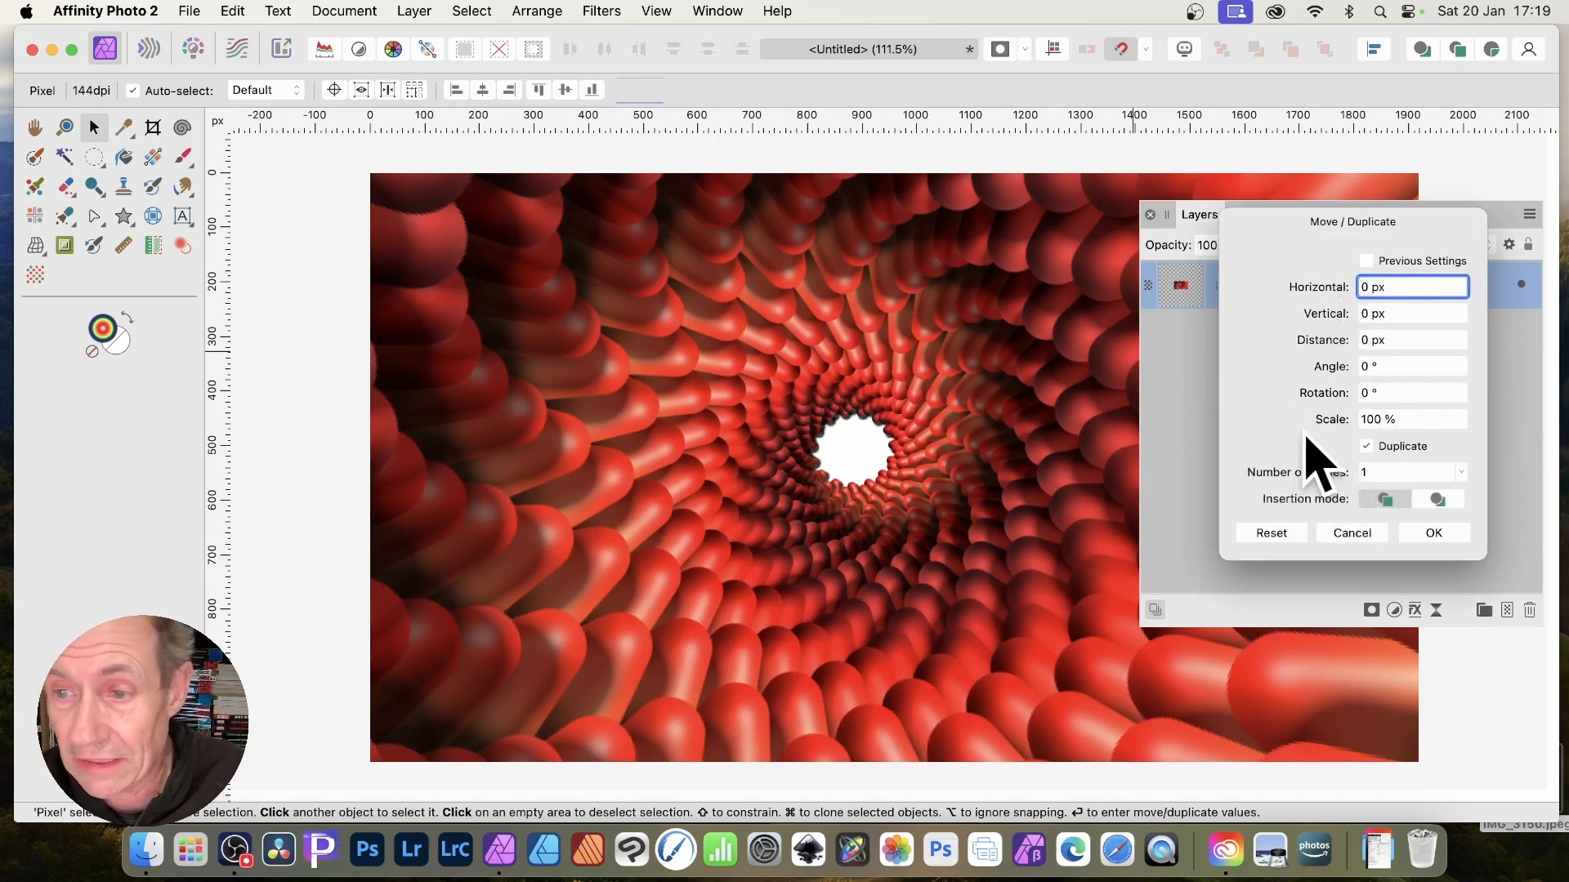
drag(1341, 420, 1386, 400)
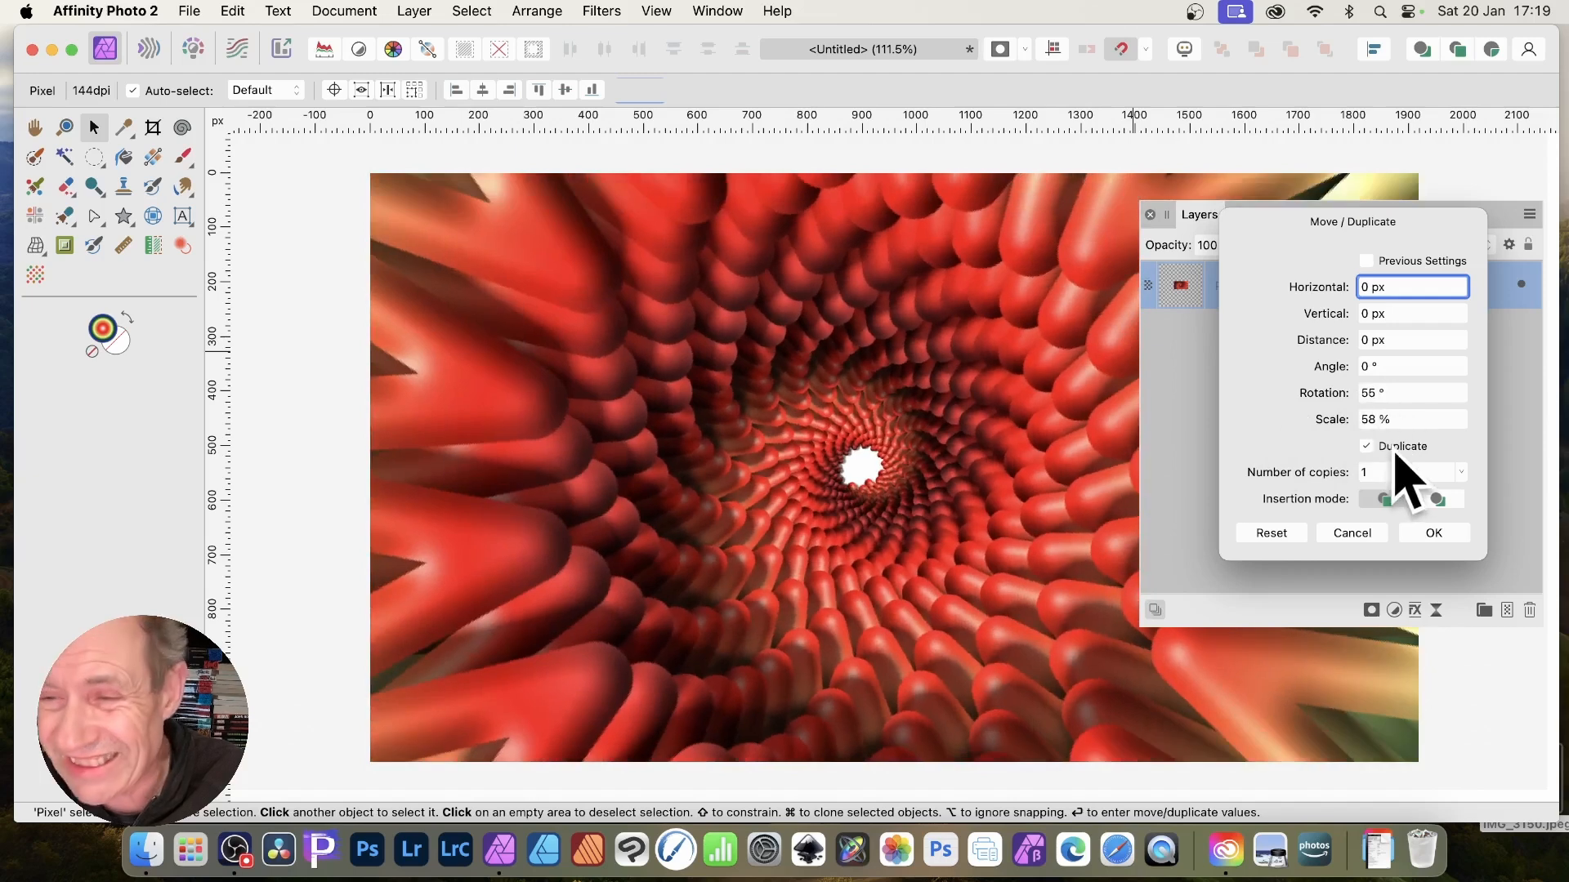
click(1439, 499)
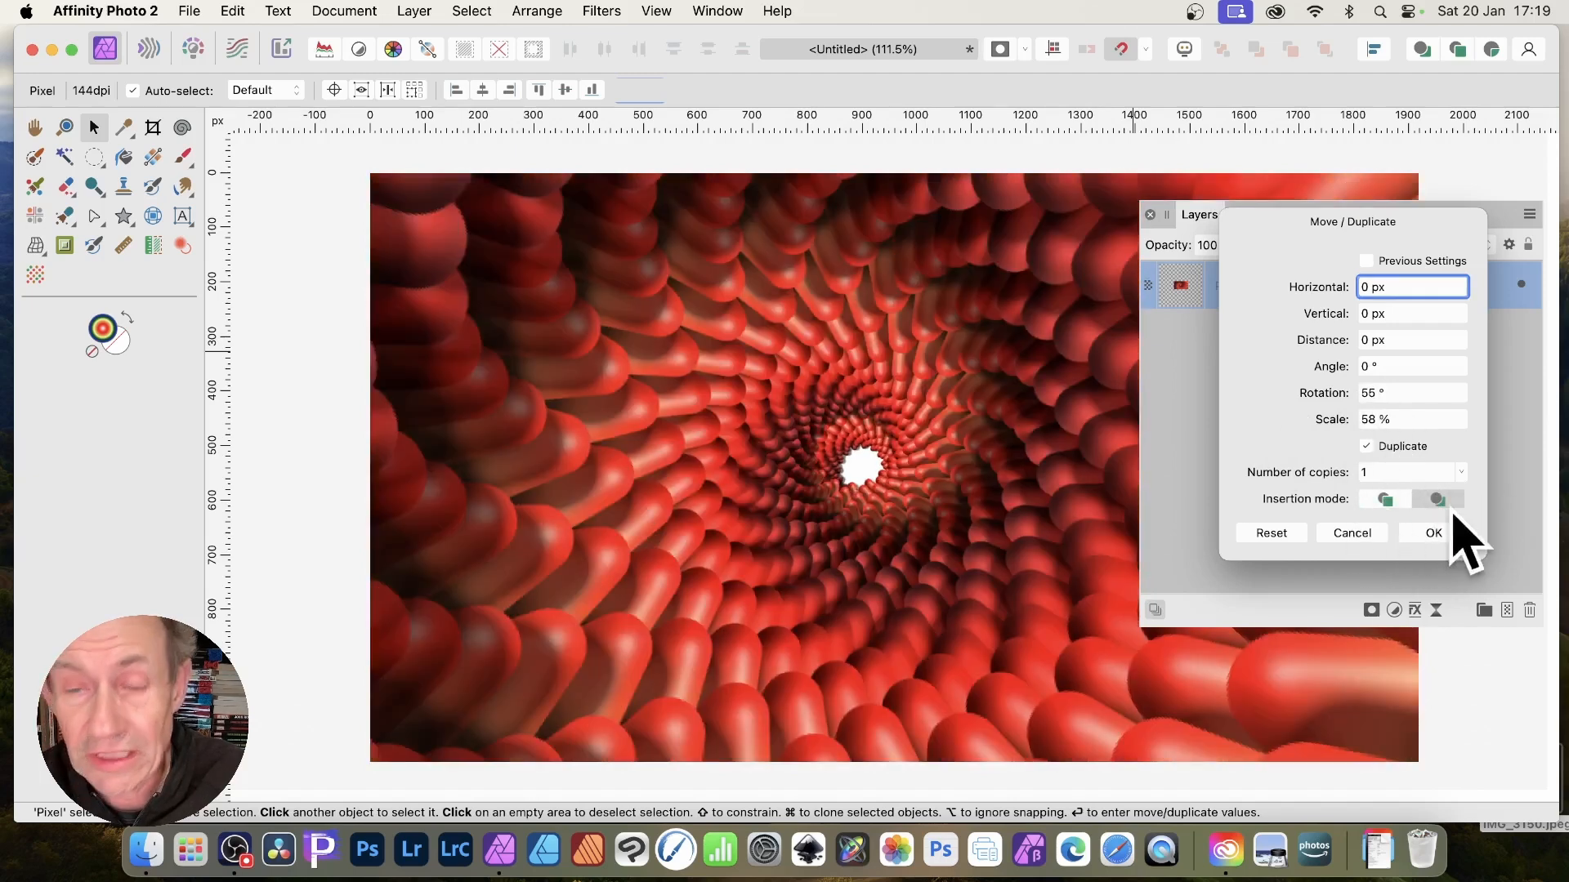
drag(1337, 426, 1454, 424)
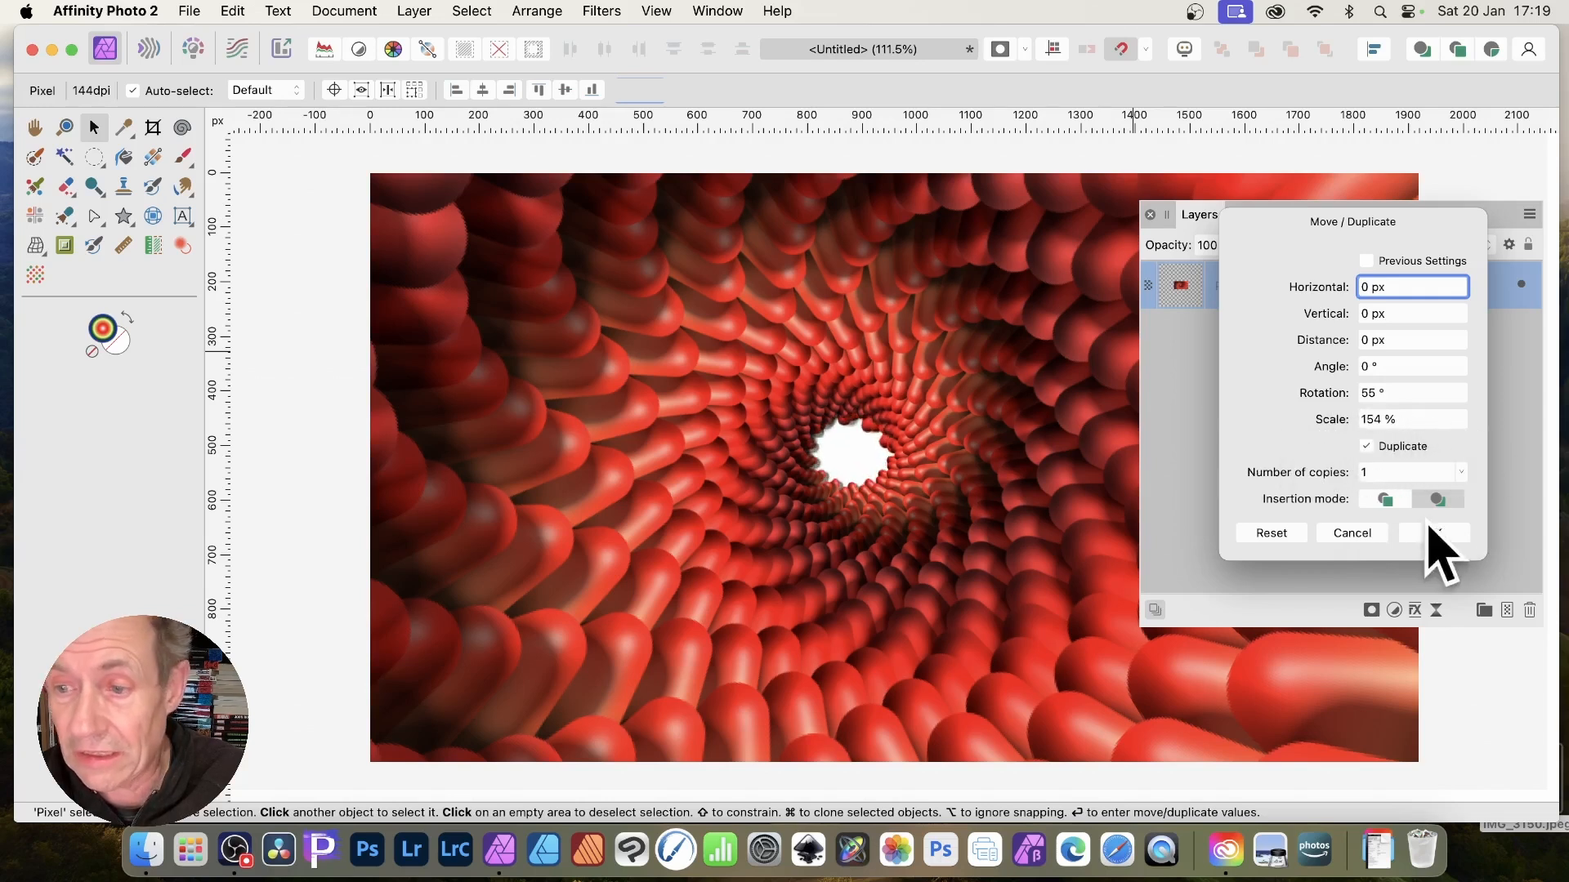
click(1396, 499)
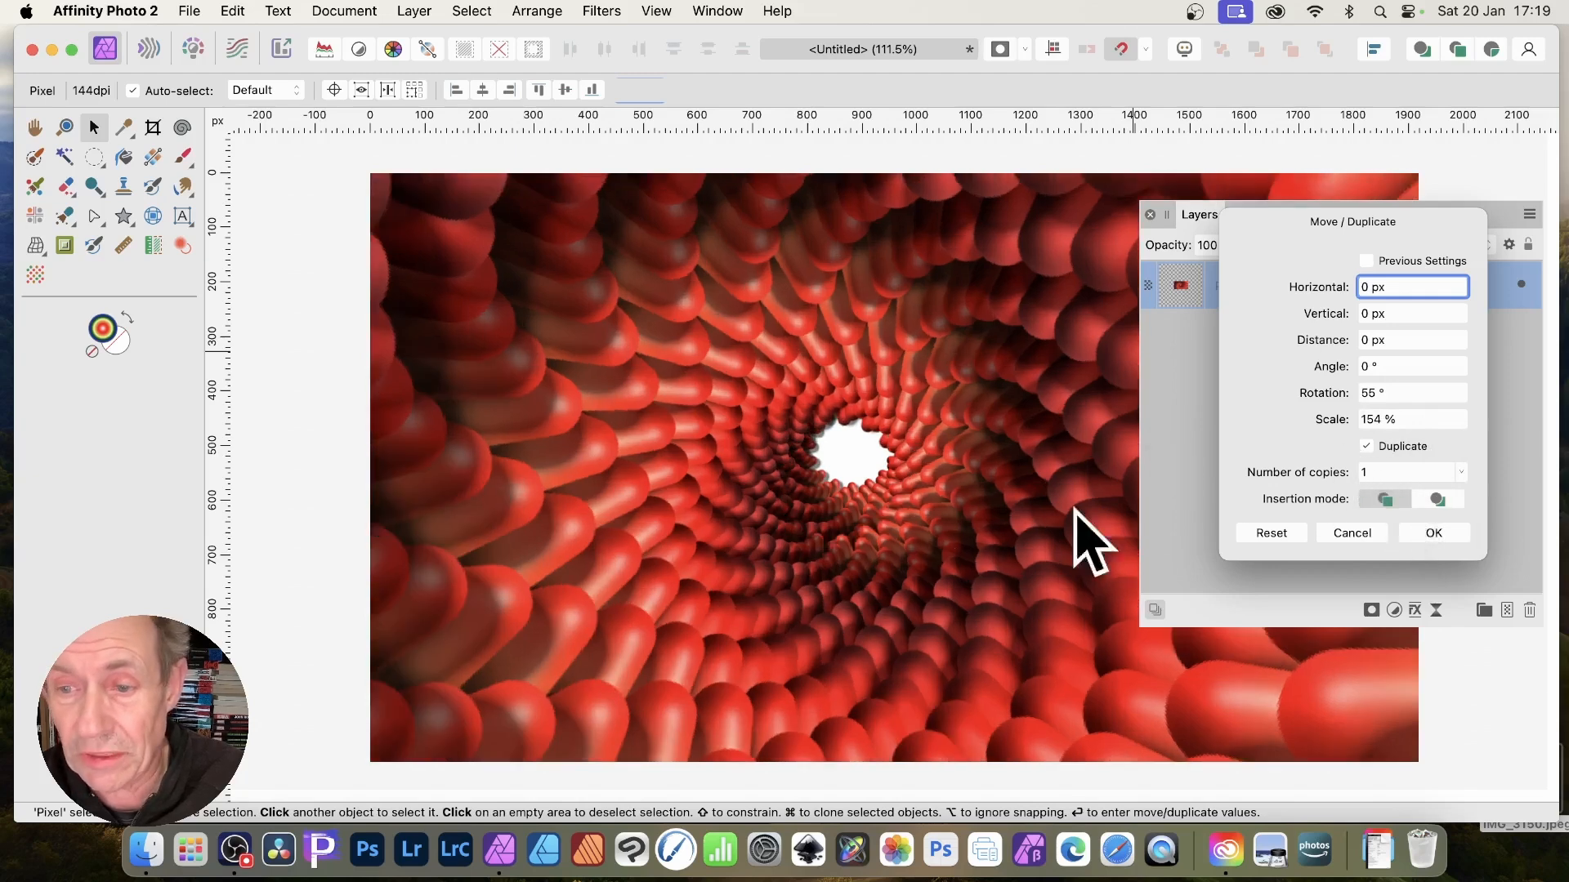
click(1348, 533)
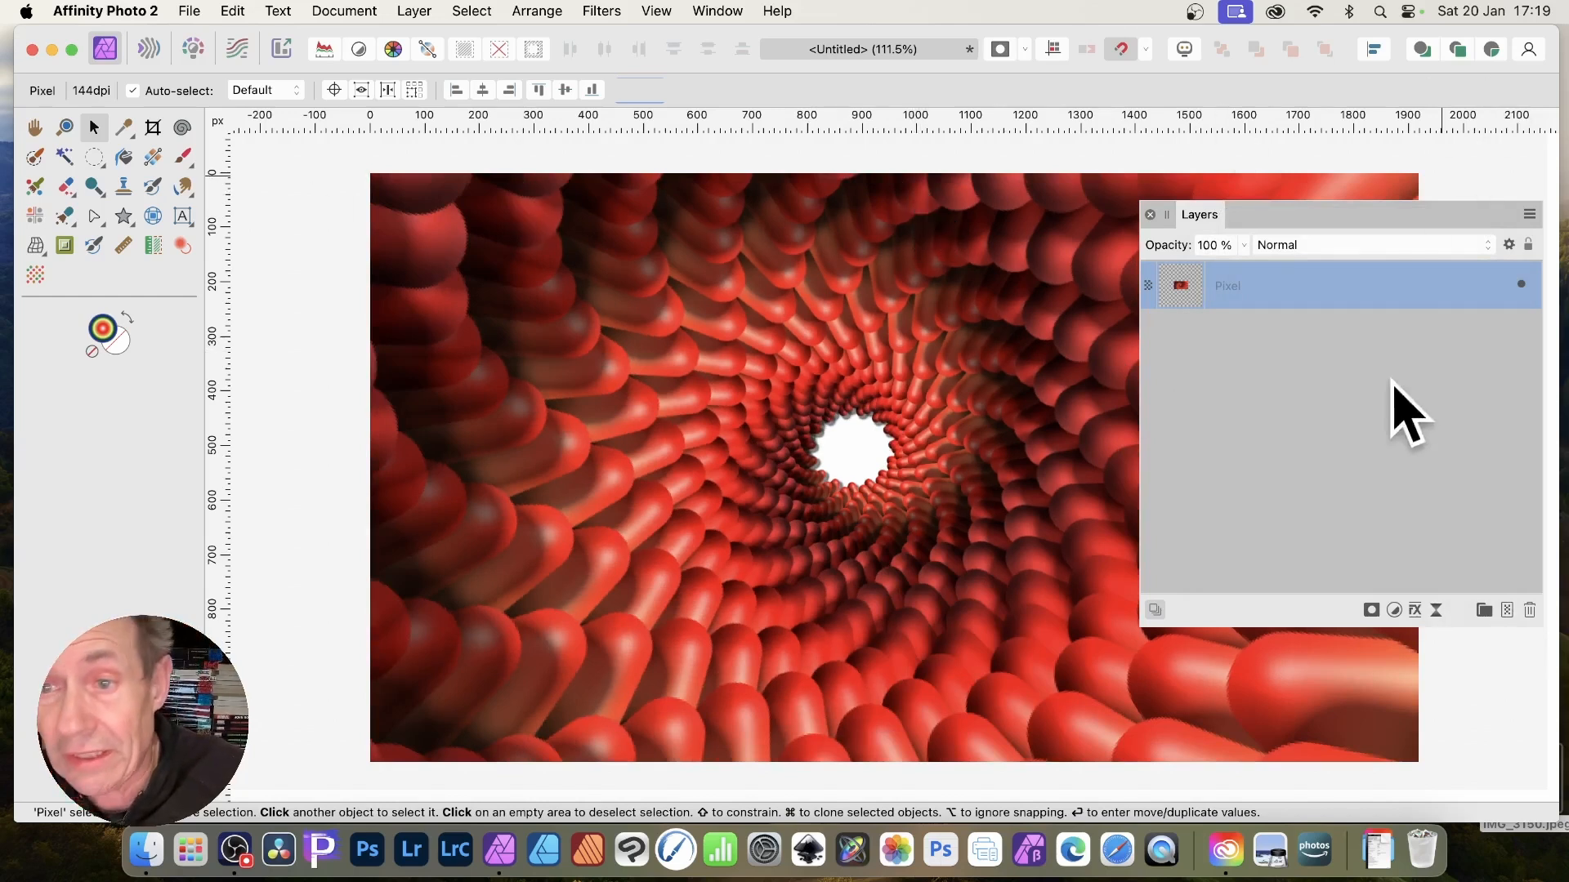
- Set the spiral layer's blend mode to Negation and duplicate it once at 116 % scale
click(1338, 244)
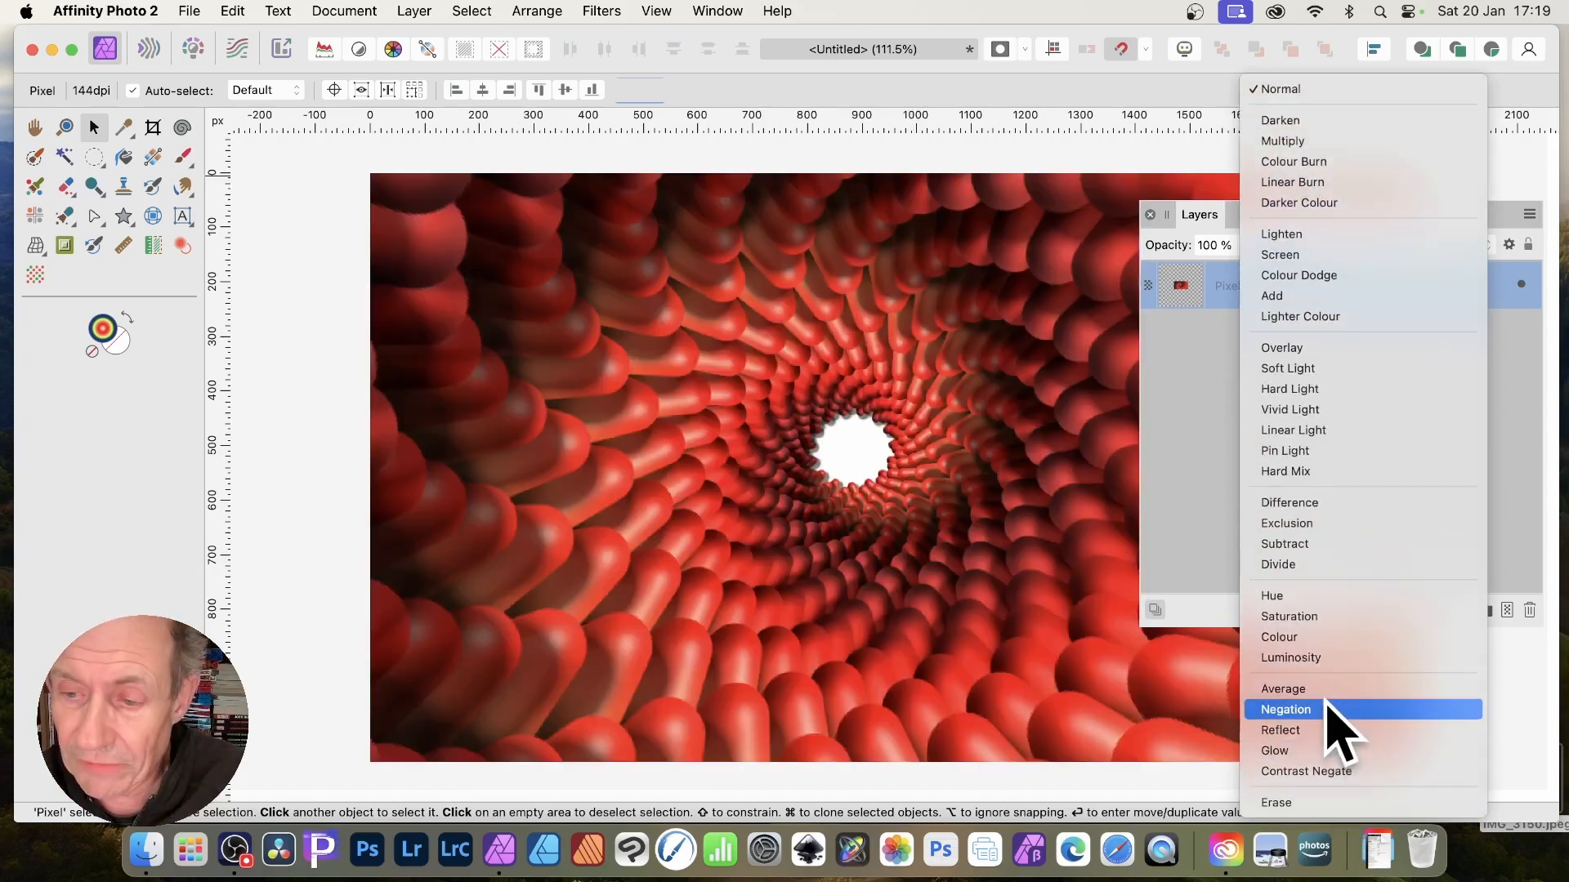
click(1315, 710)
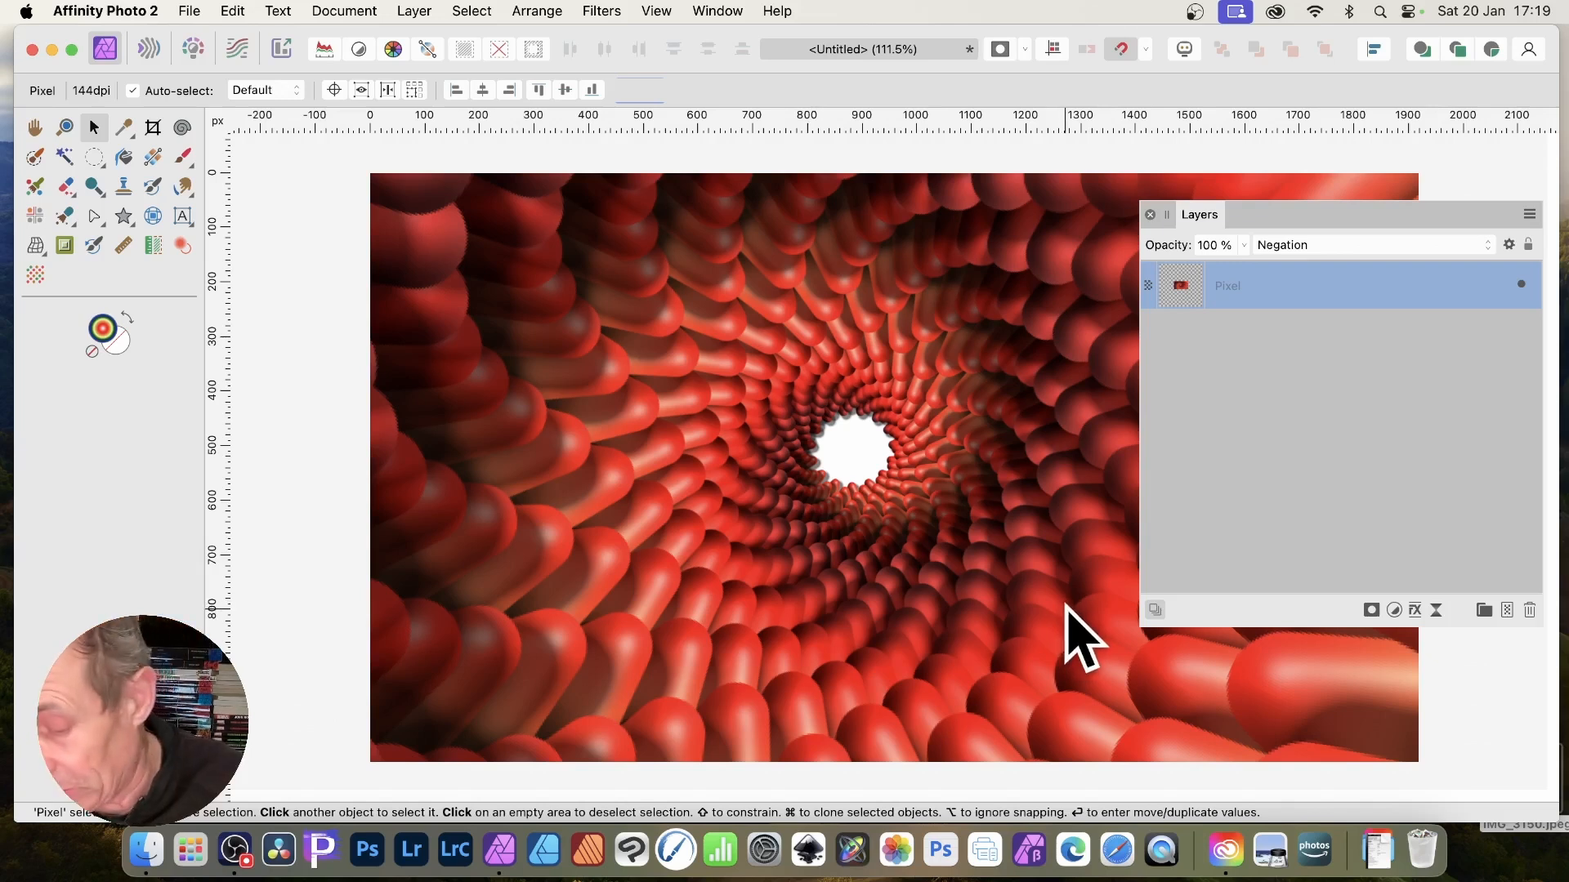
key(Return)
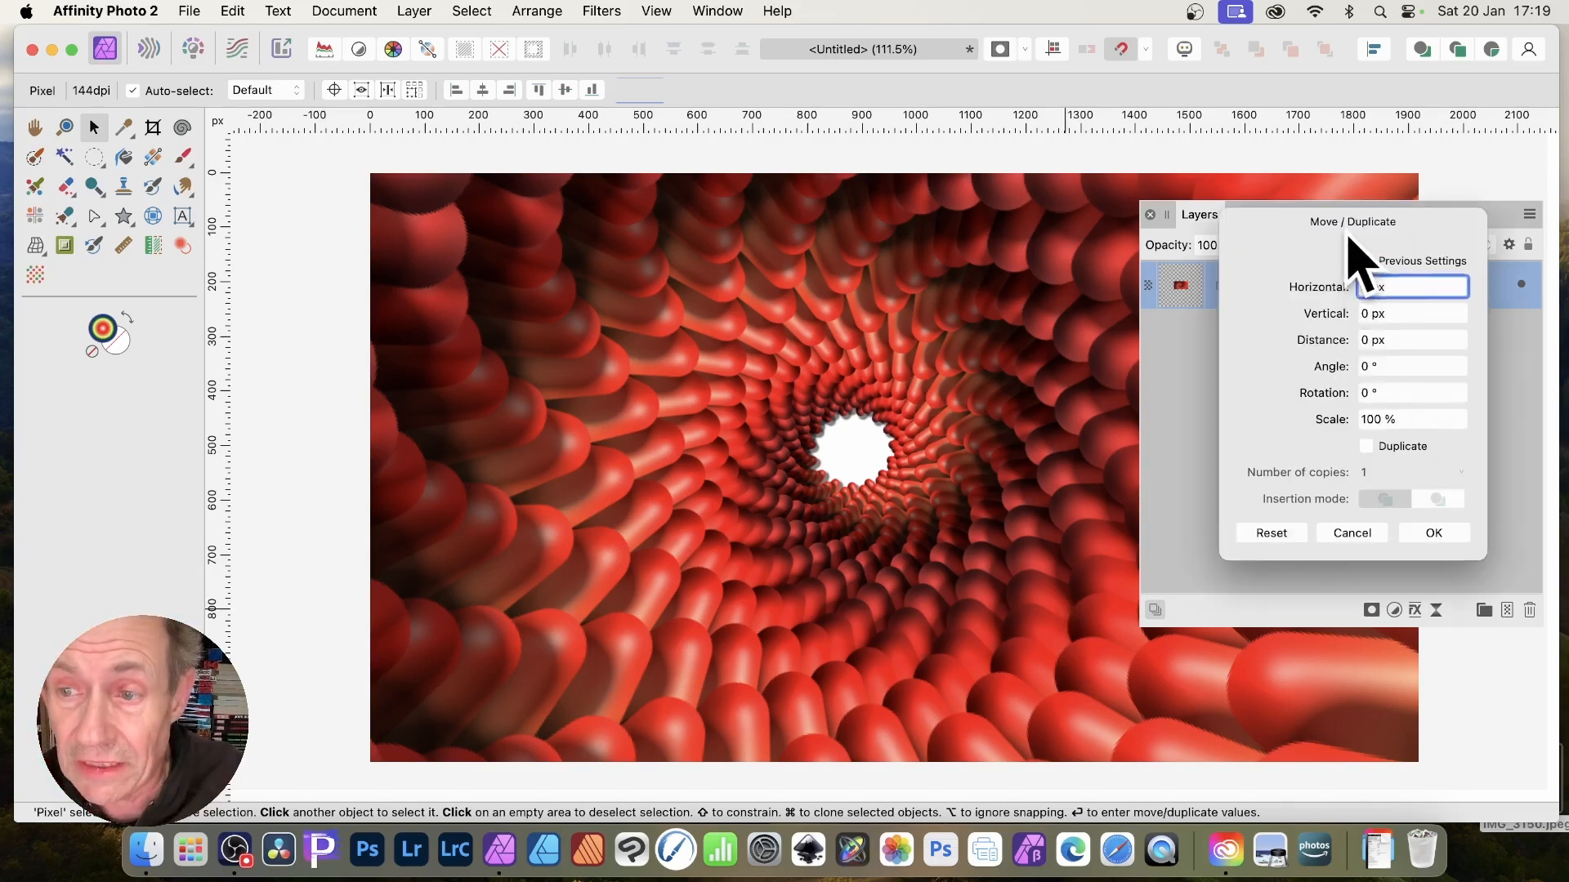
drag(1356, 226, 1221, 216)
drag(1208, 416, 1218, 418)
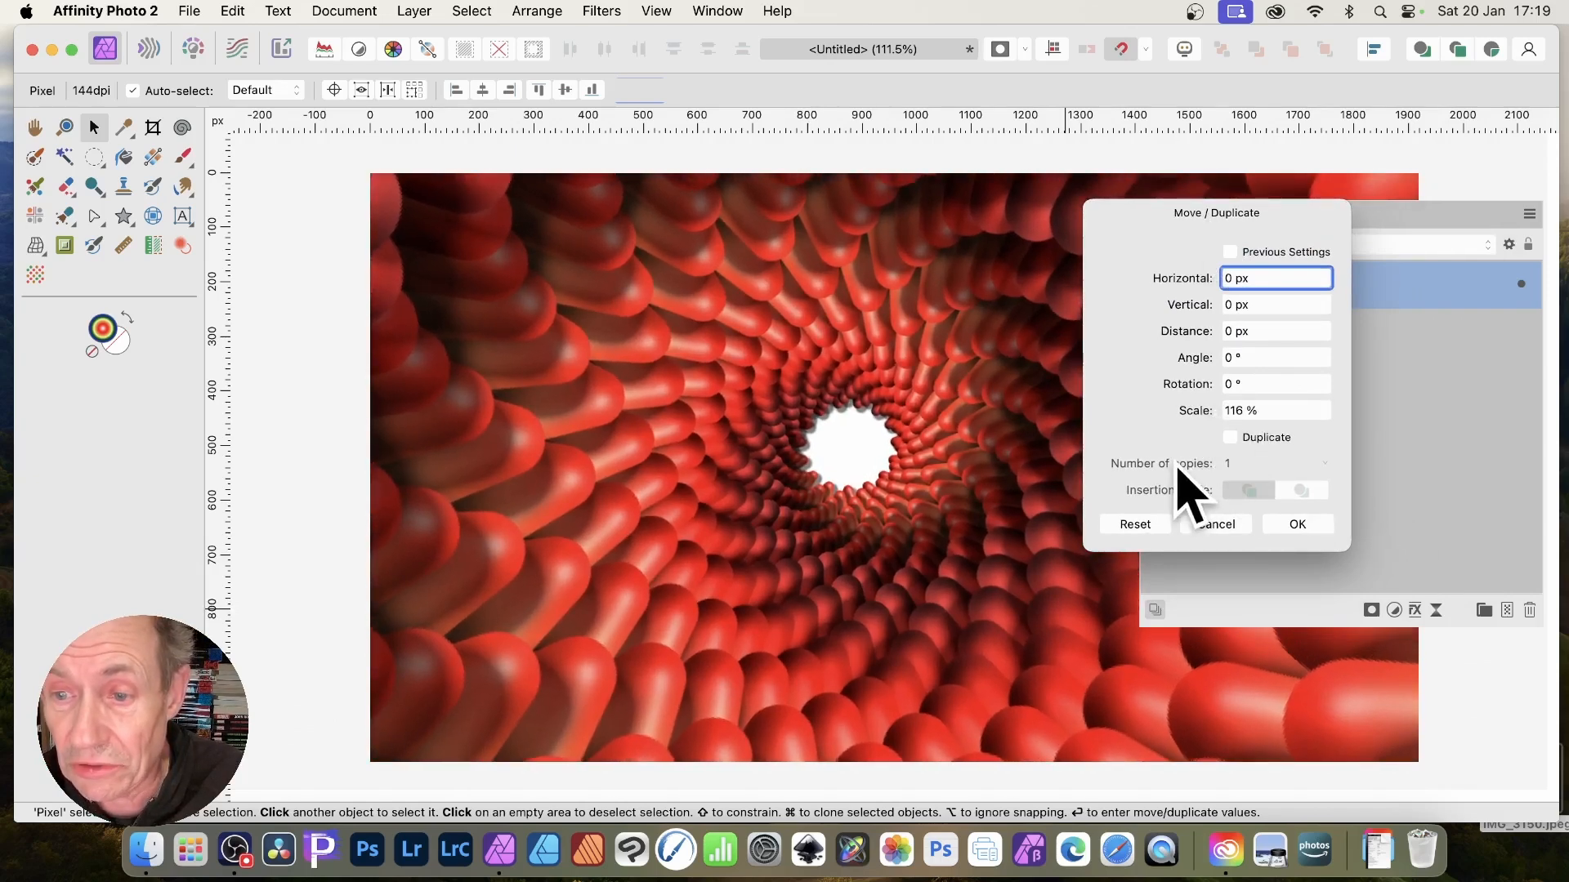
drag(1136, 464, 1136, 462)
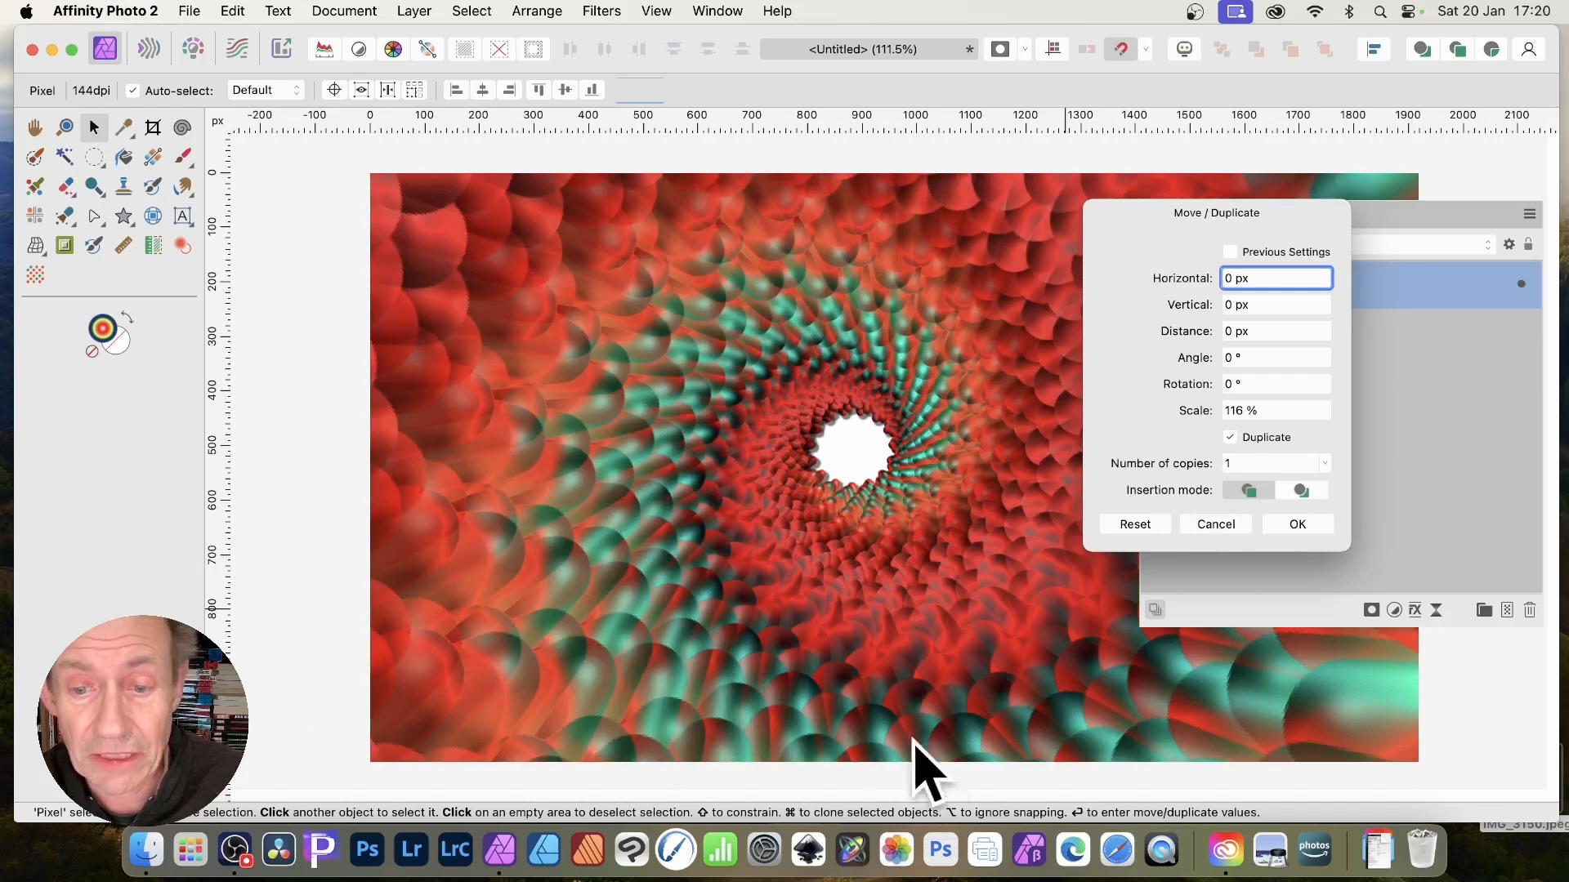
click(1298, 524)
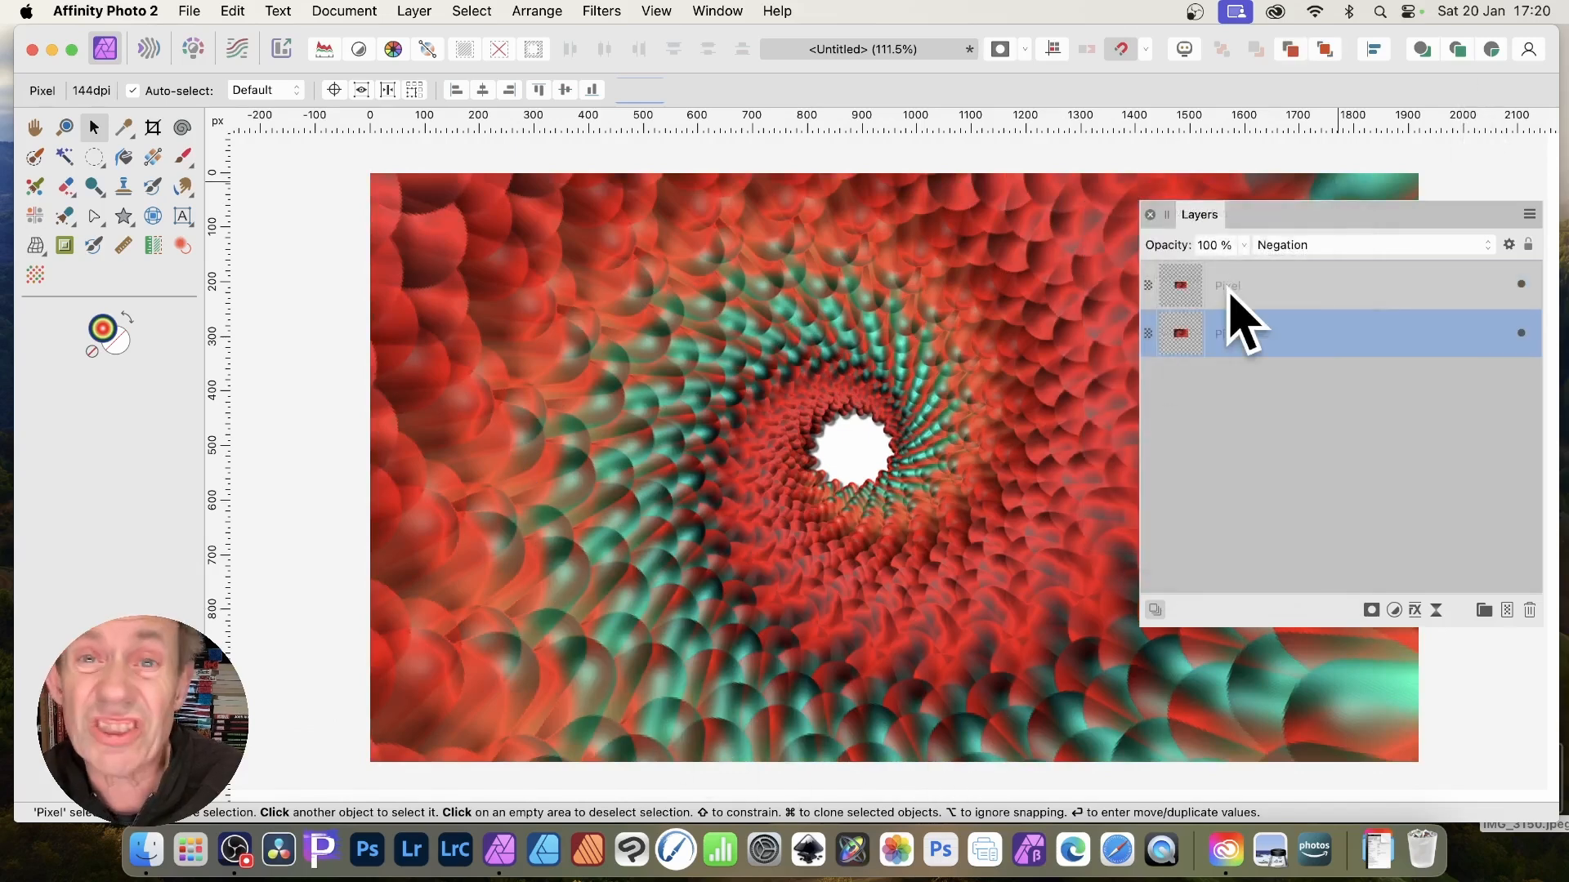